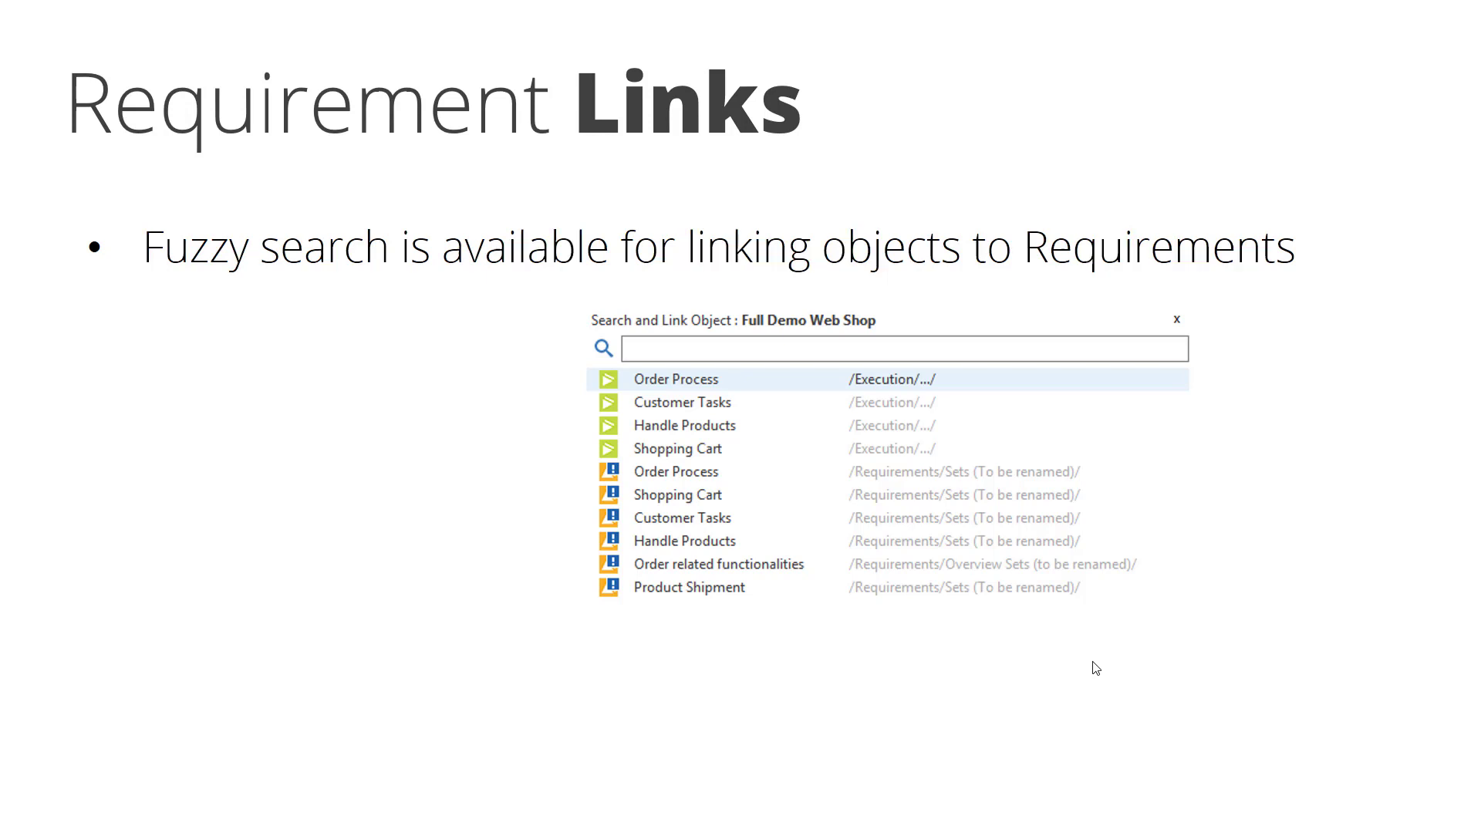
Step: End the Tosca Analytics slide show at the Demonstration slide and switch to Tosca Commander
key(Right)
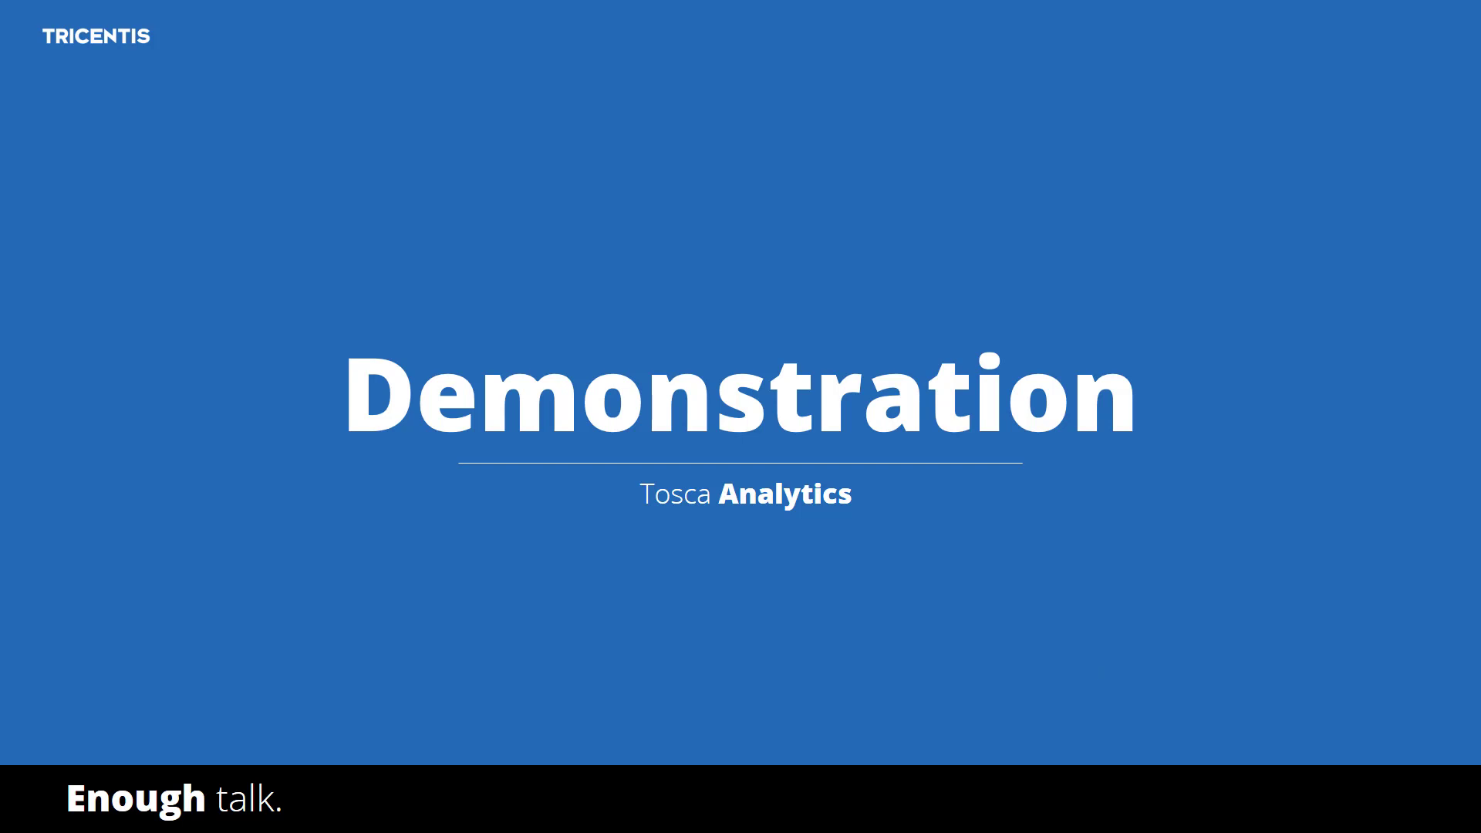
key(Escape)
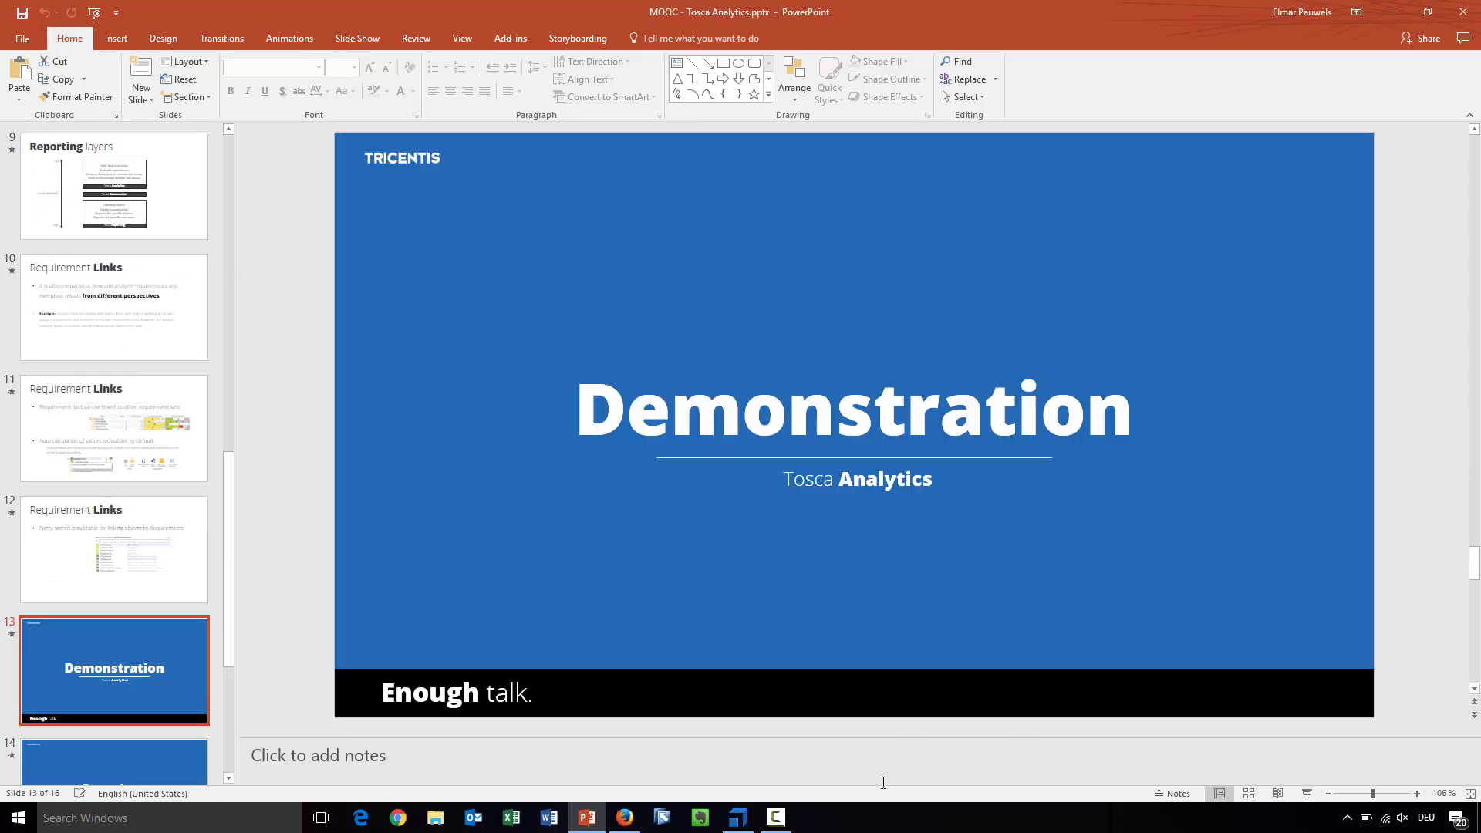
click(738, 816)
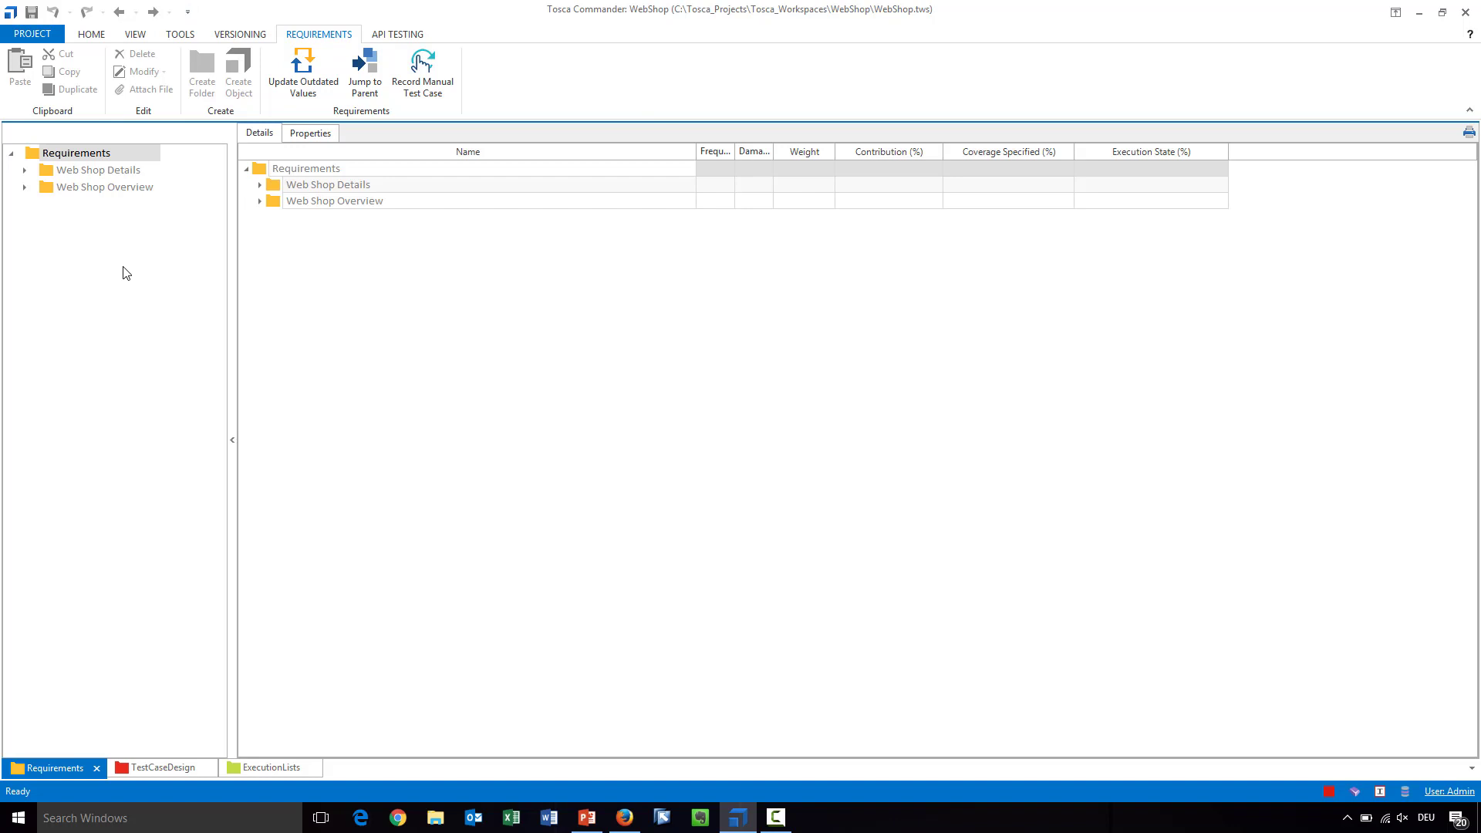
Step: Expand the Web Shop Details folder and check out the entire Requirements tree
click(259, 185)
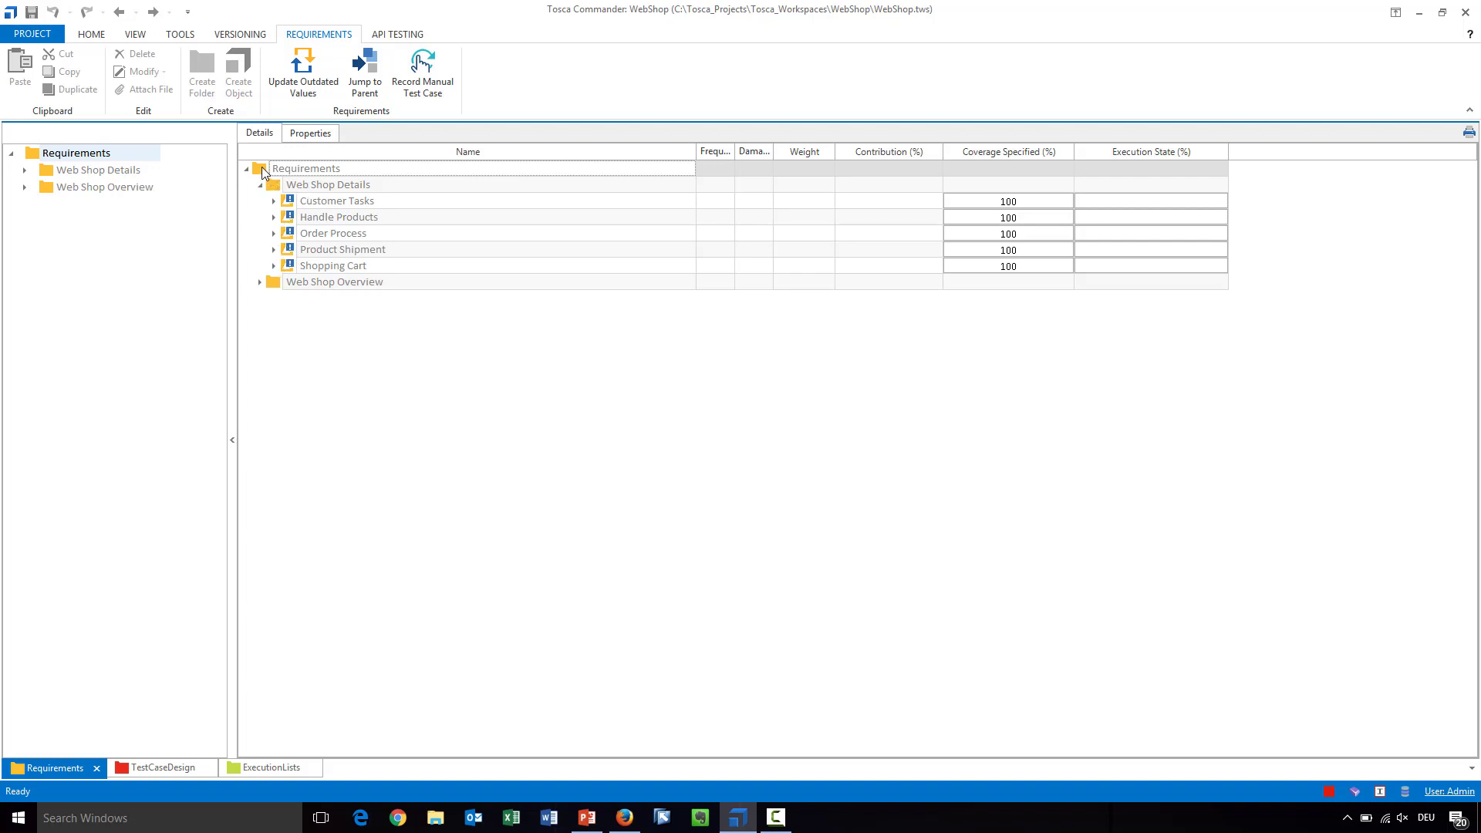
click(262, 171)
key(ctrl+shift+F11)
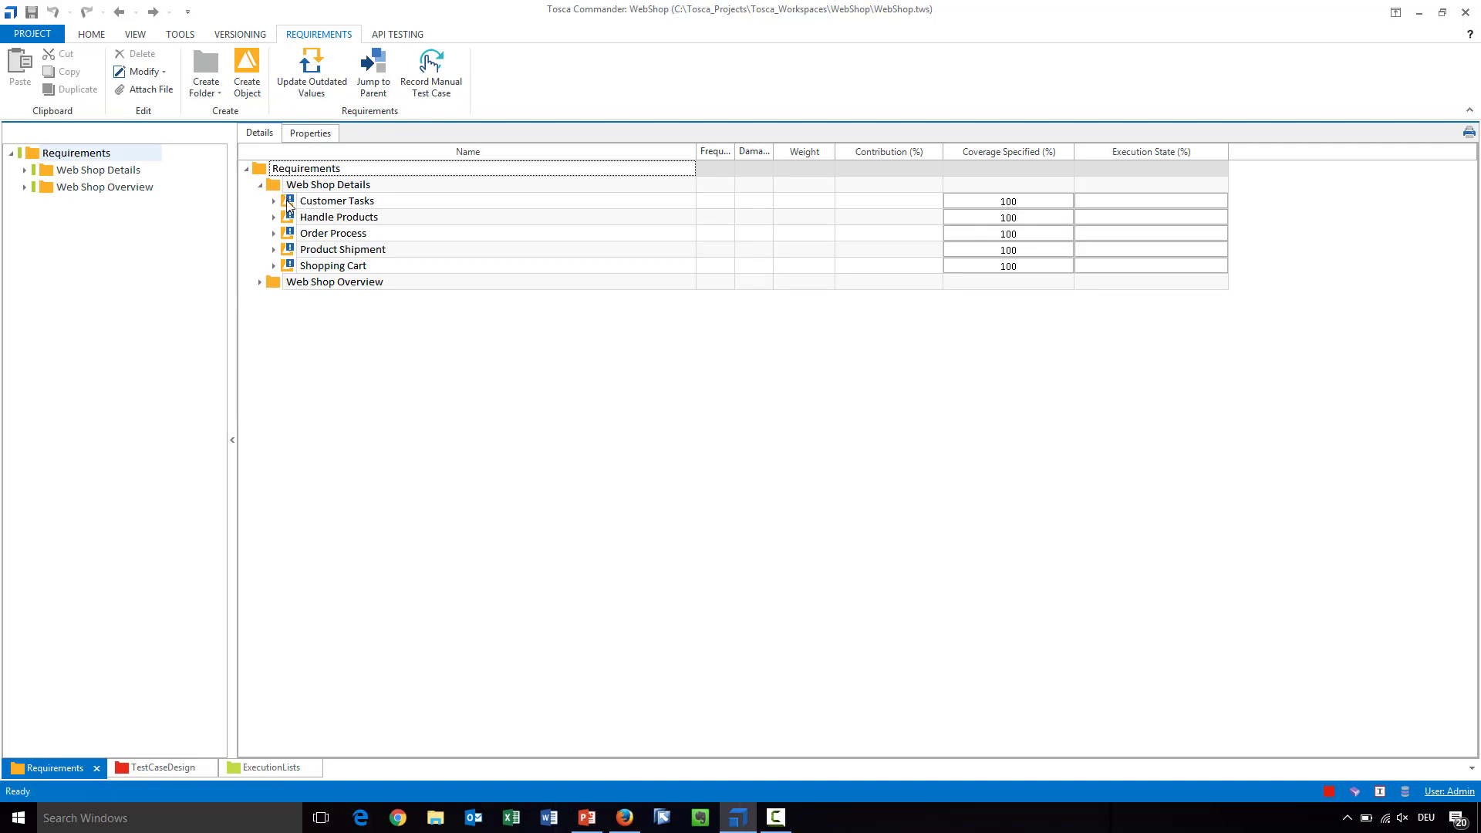
Step: Recalculate the outdated values of all requirement sets in the Requirements folder
mouse_move(289, 205)
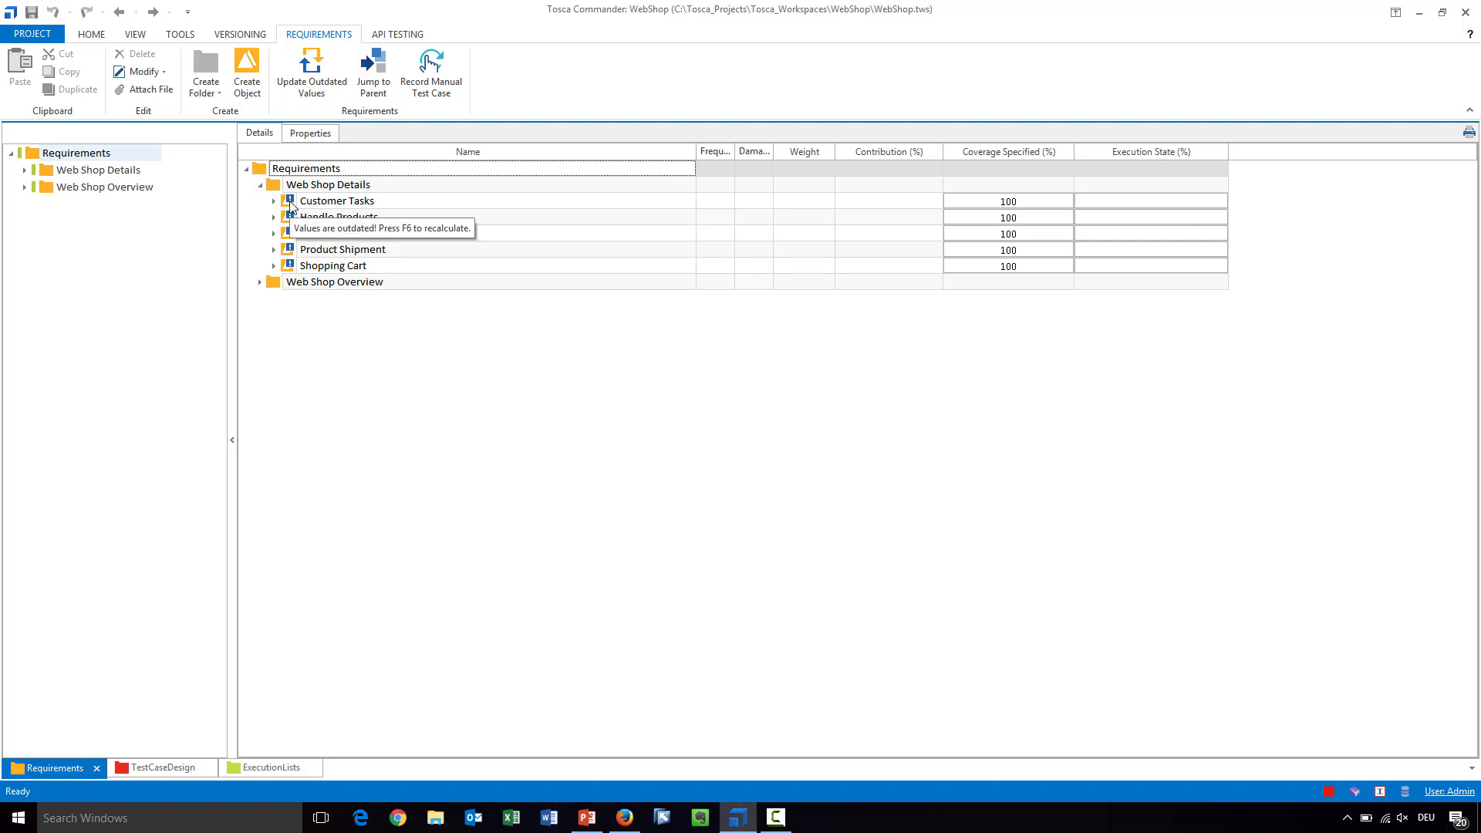
click(320, 87)
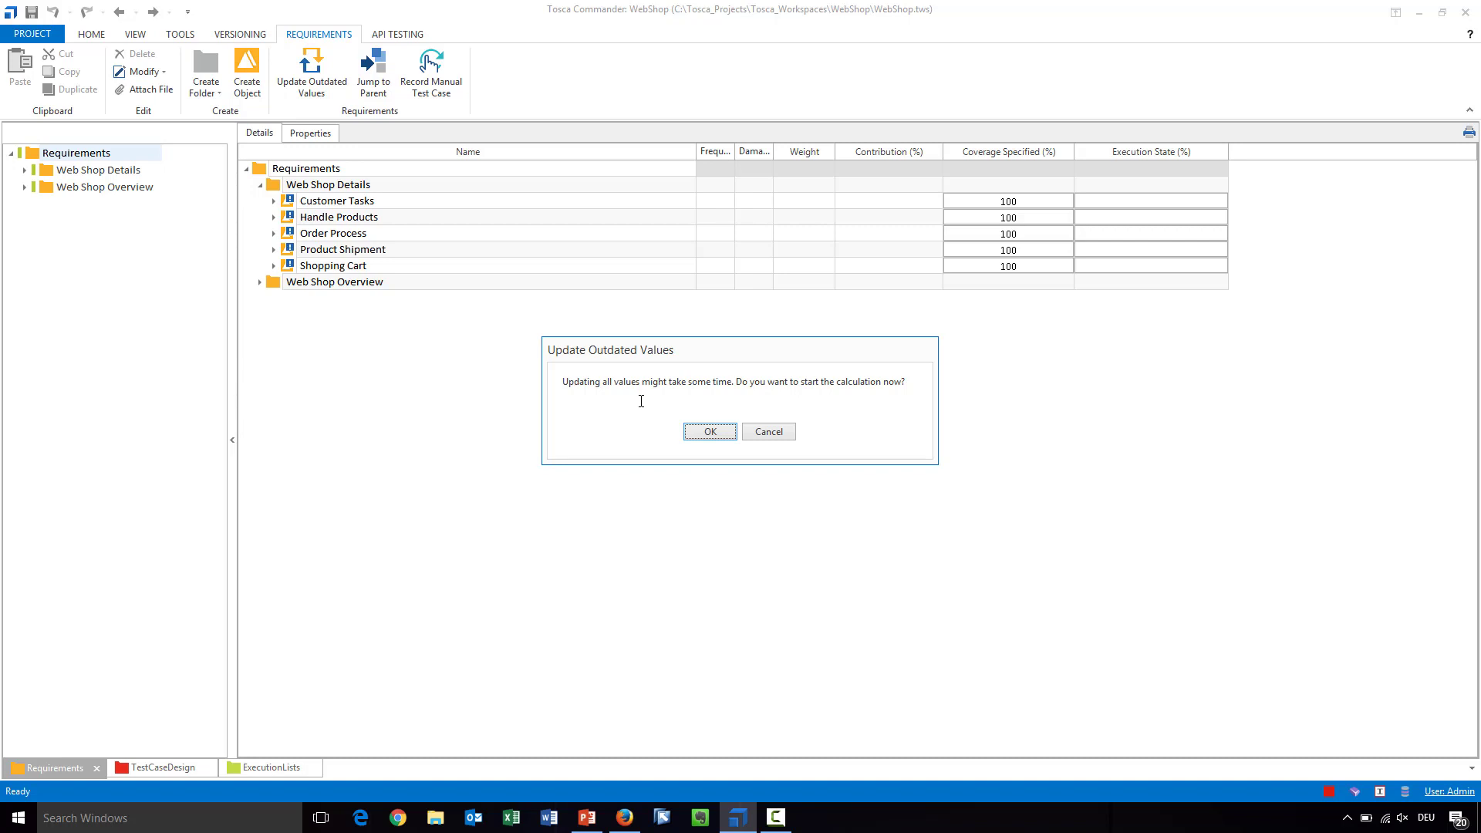
click(708, 432)
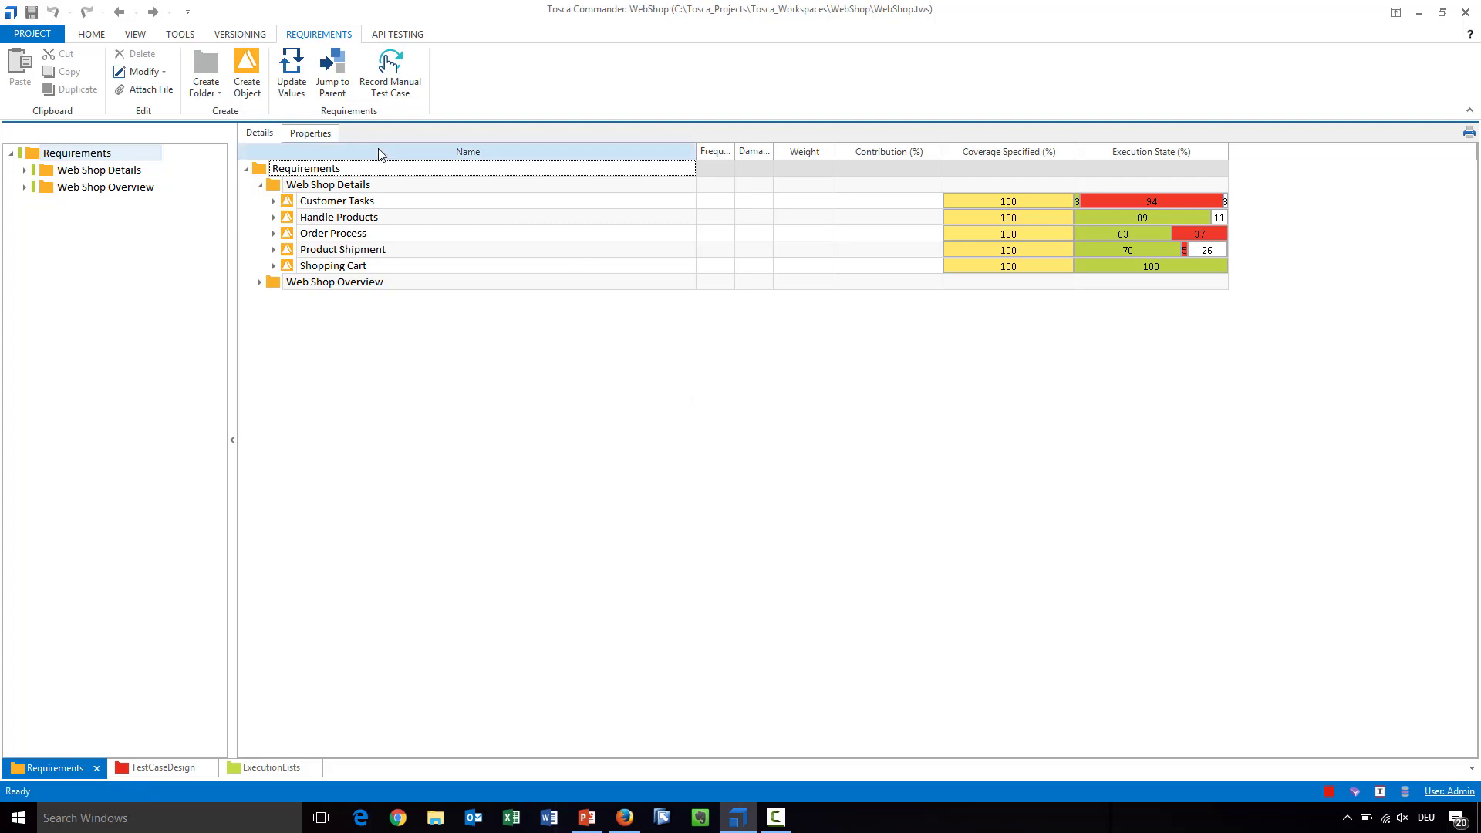
Step: Examine the On and Off options of the AutoCalculateRequirements setting in the Commander General Advanced settings, then close the settings
click(33, 35)
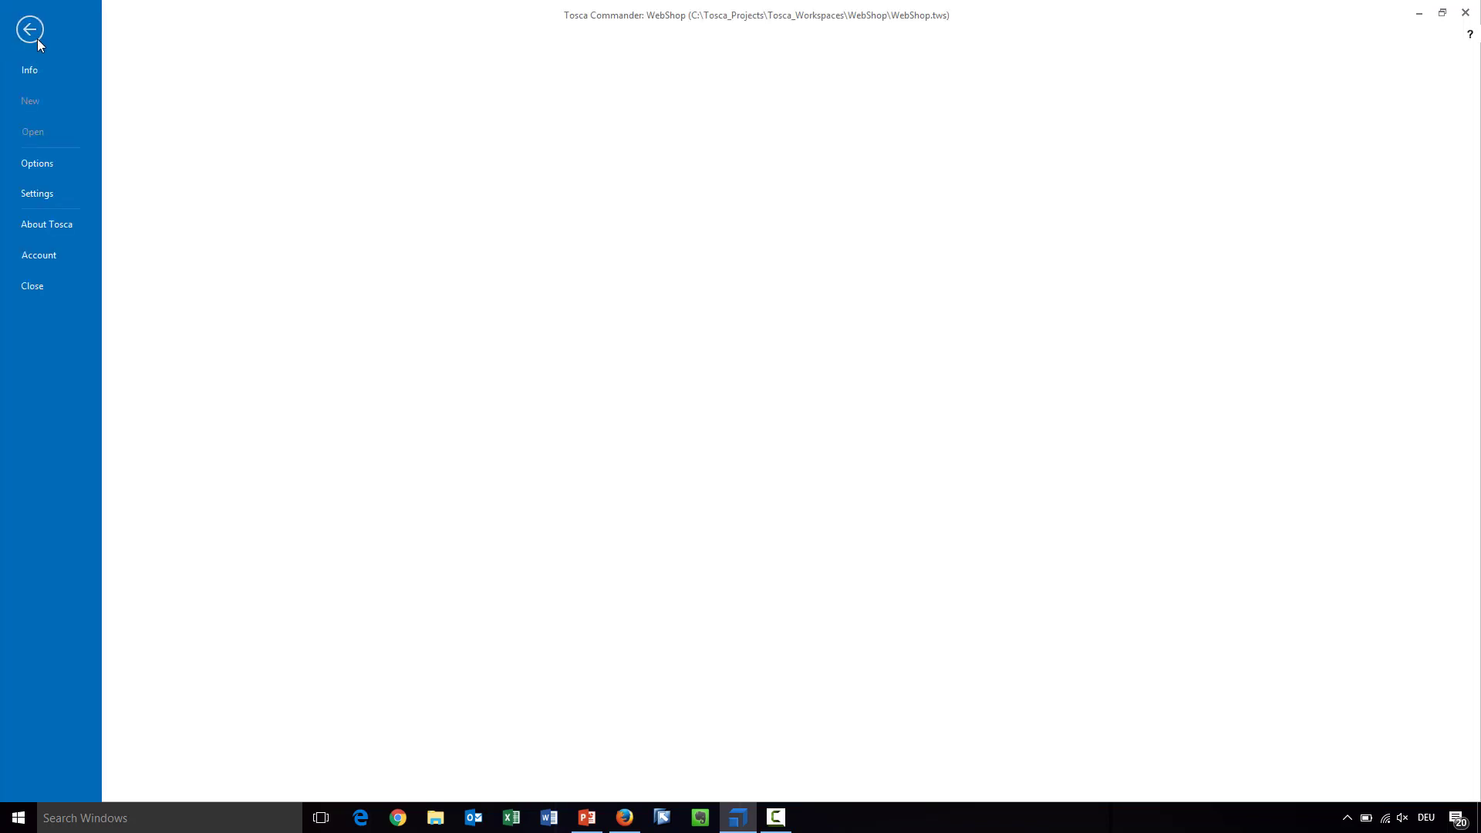
click(53, 195)
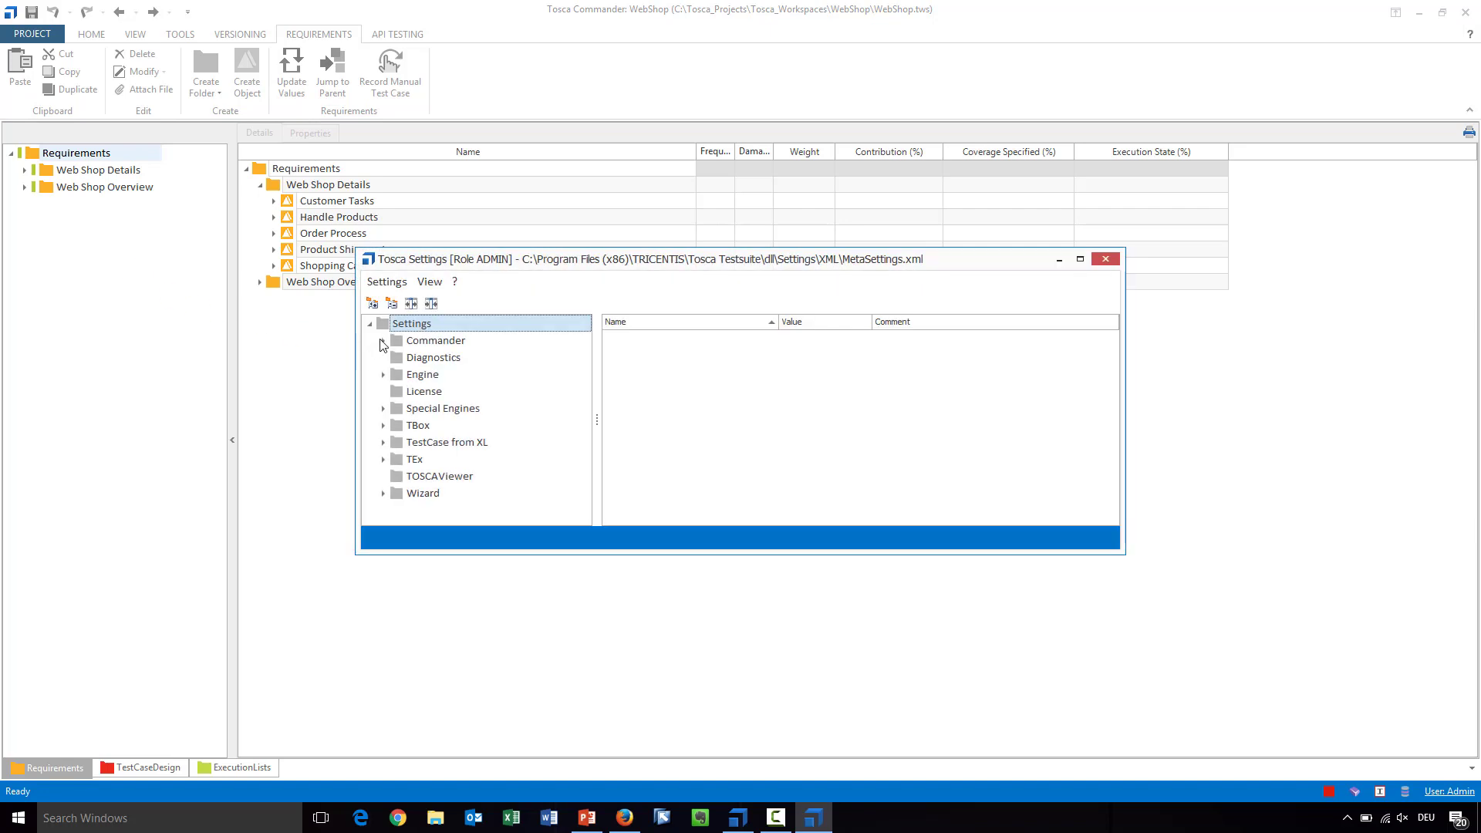
click(383, 341)
click(397, 391)
click(425, 407)
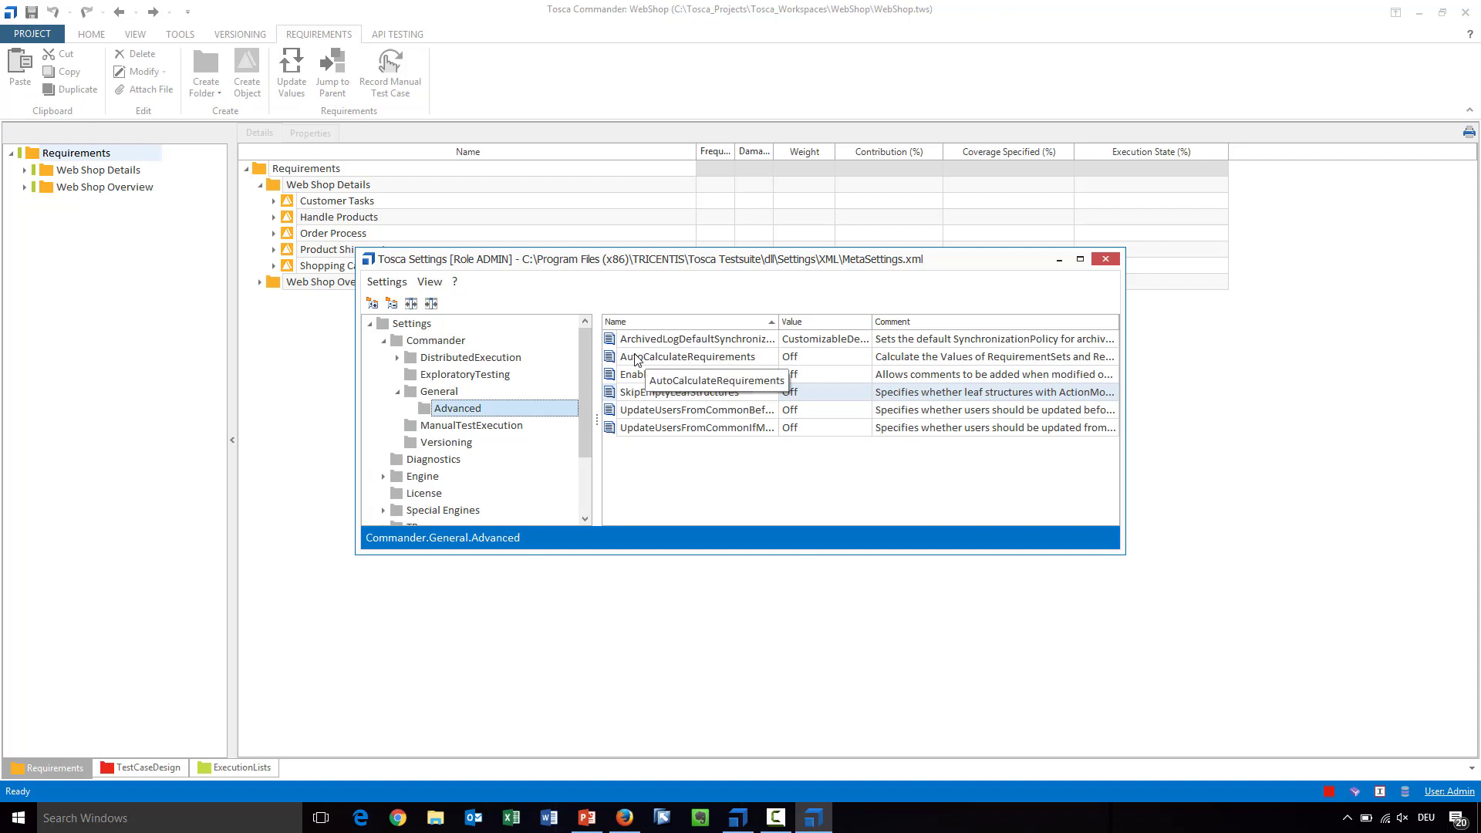
click(808, 361)
click(807, 364)
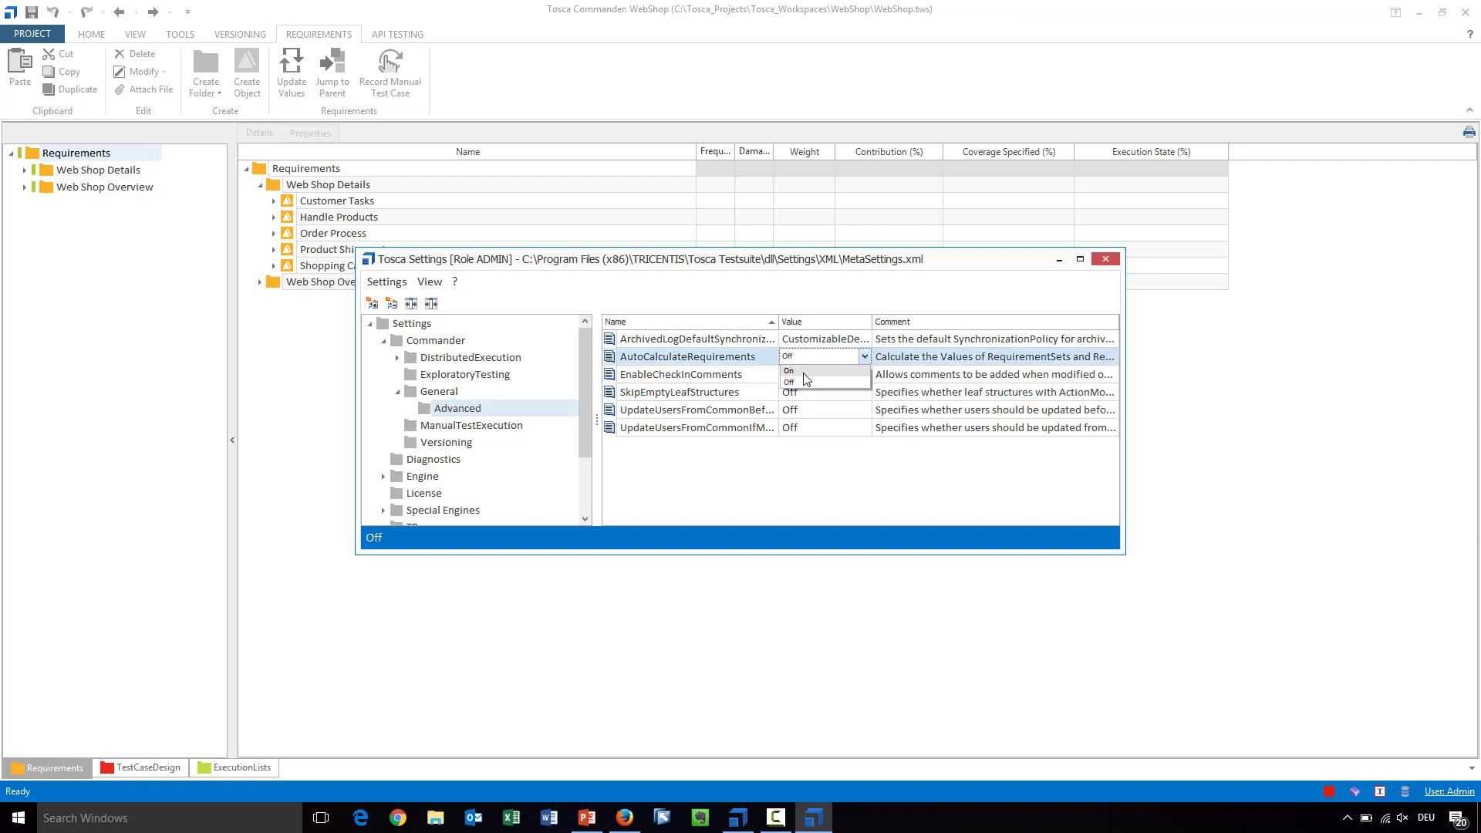
click(805, 380)
click(827, 381)
click(1106, 261)
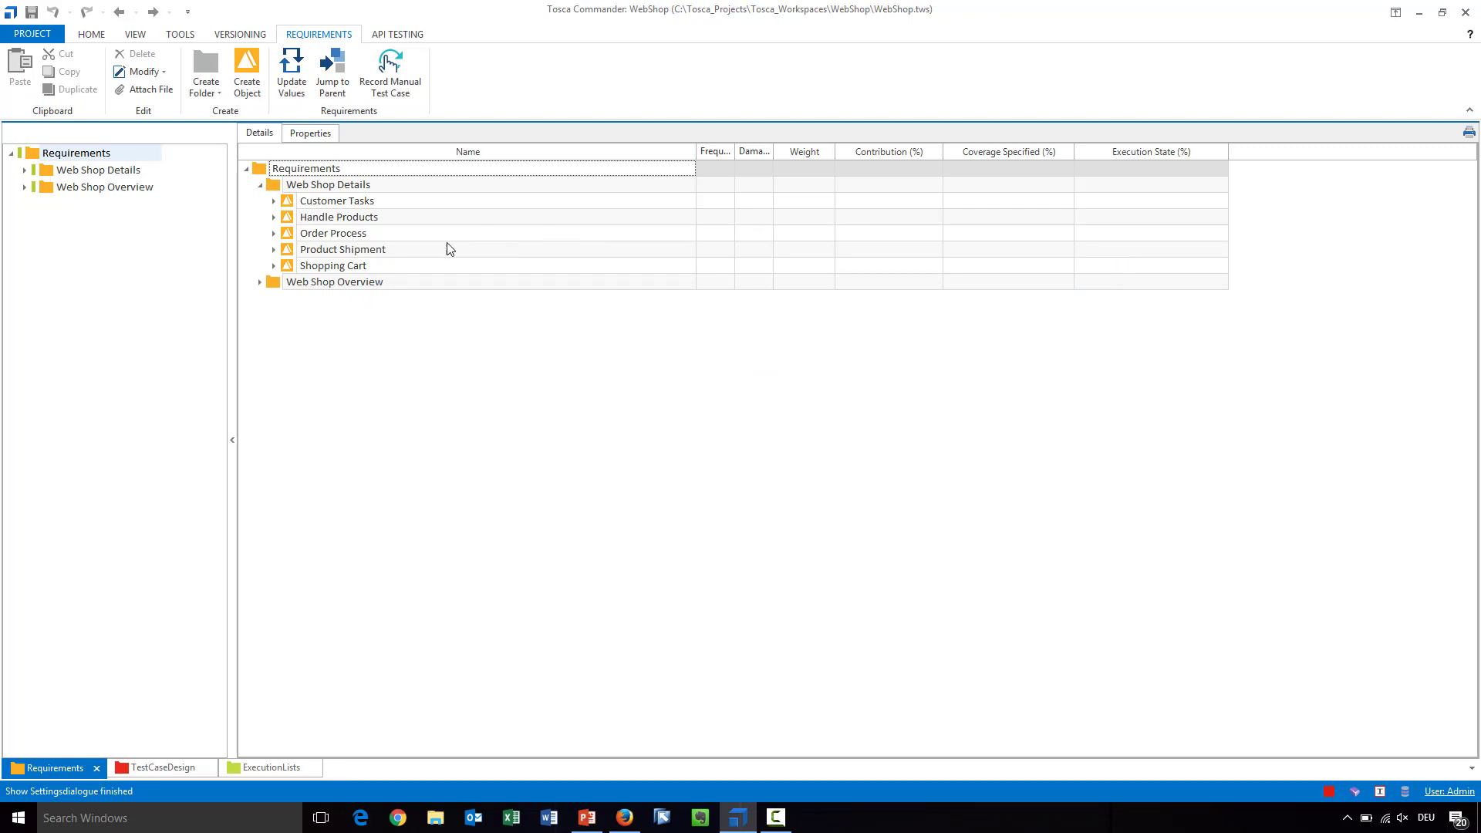
Step: Open the Full Demo Web Shop set in Web Shop Overview and follow its Customer Tasks link to the linked requirement set
click(261, 283)
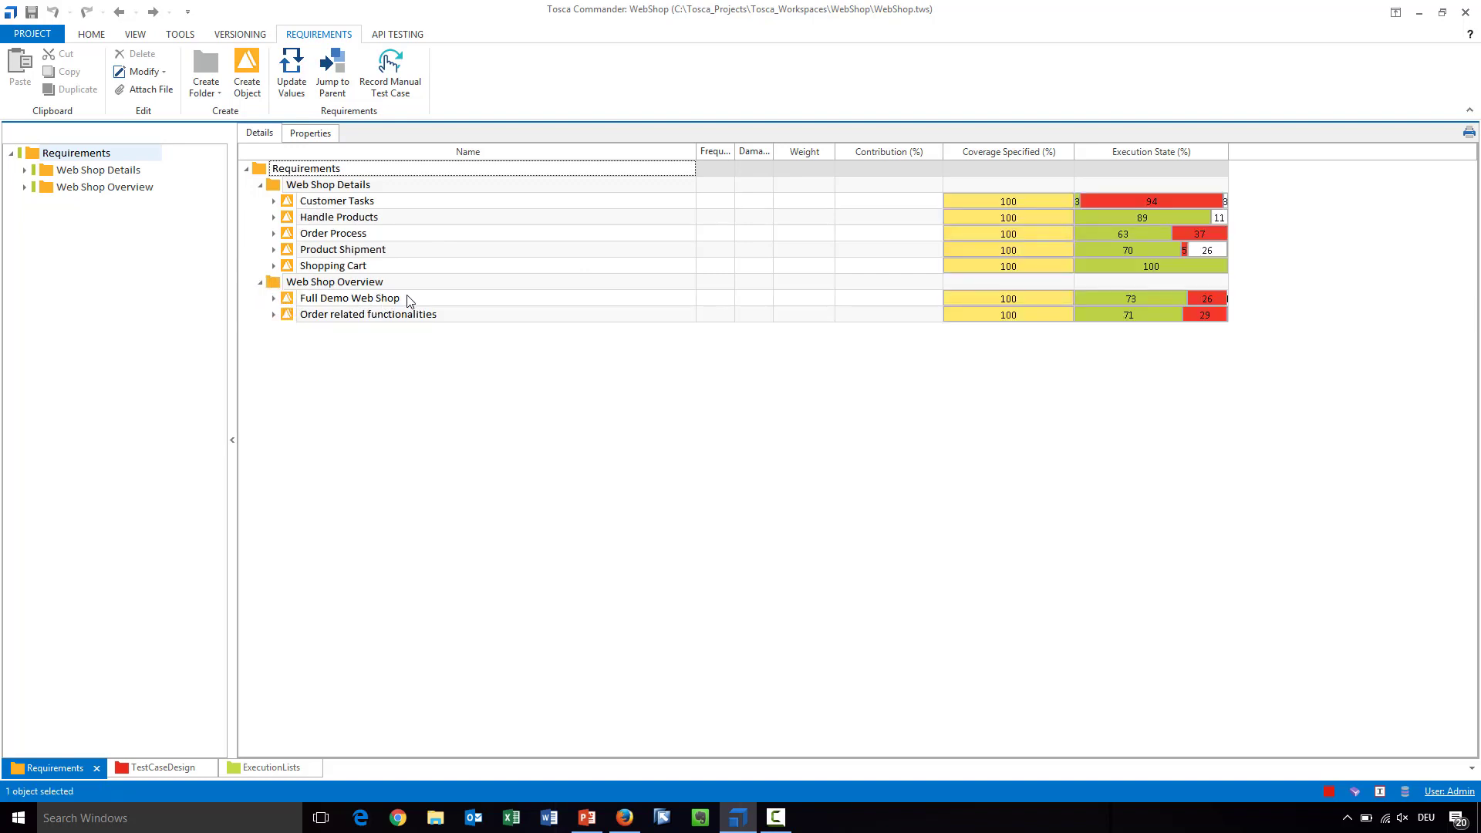
double_click(288, 301)
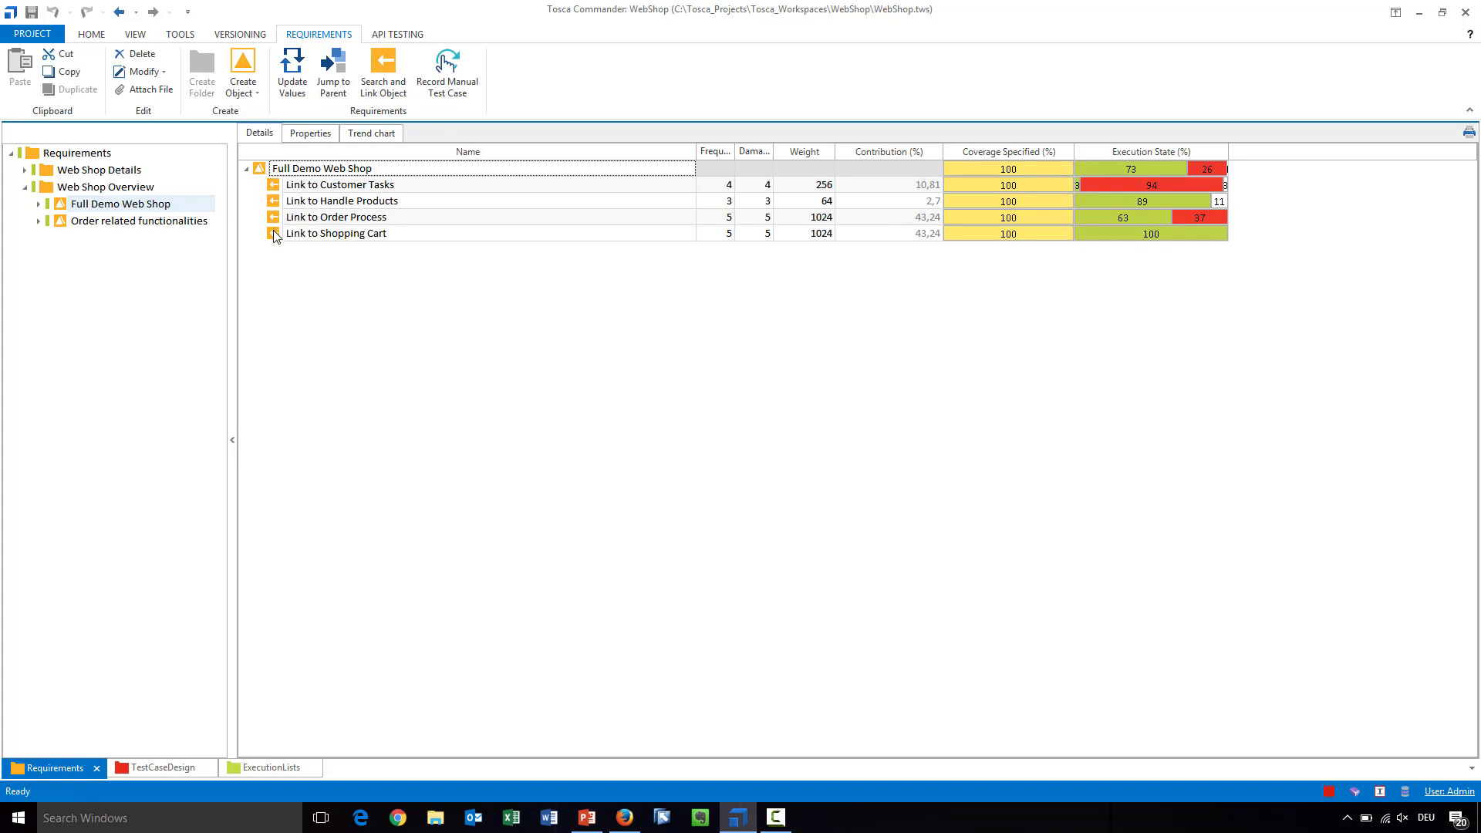
click(277, 188)
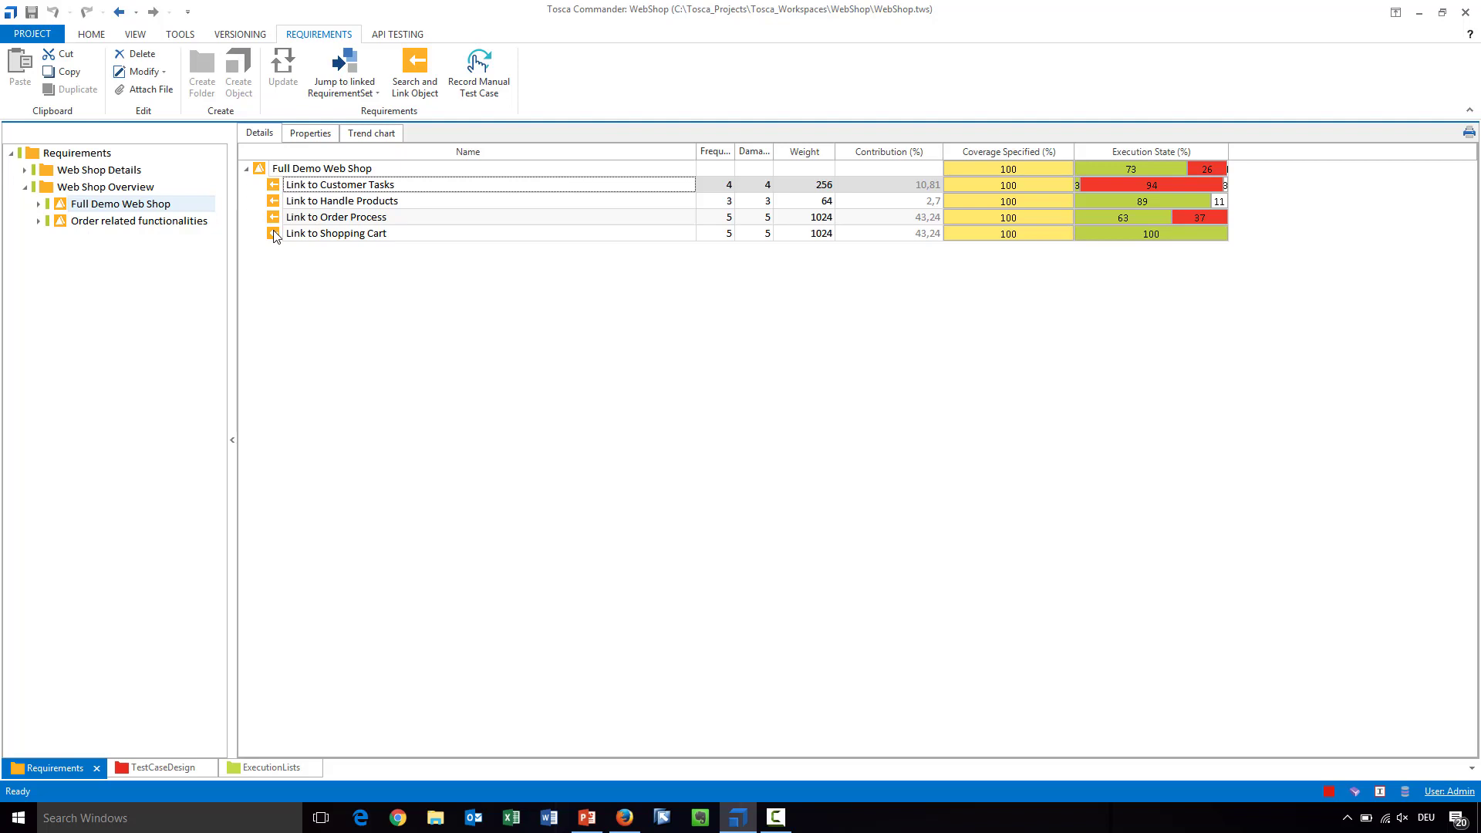
click(340, 96)
click(340, 87)
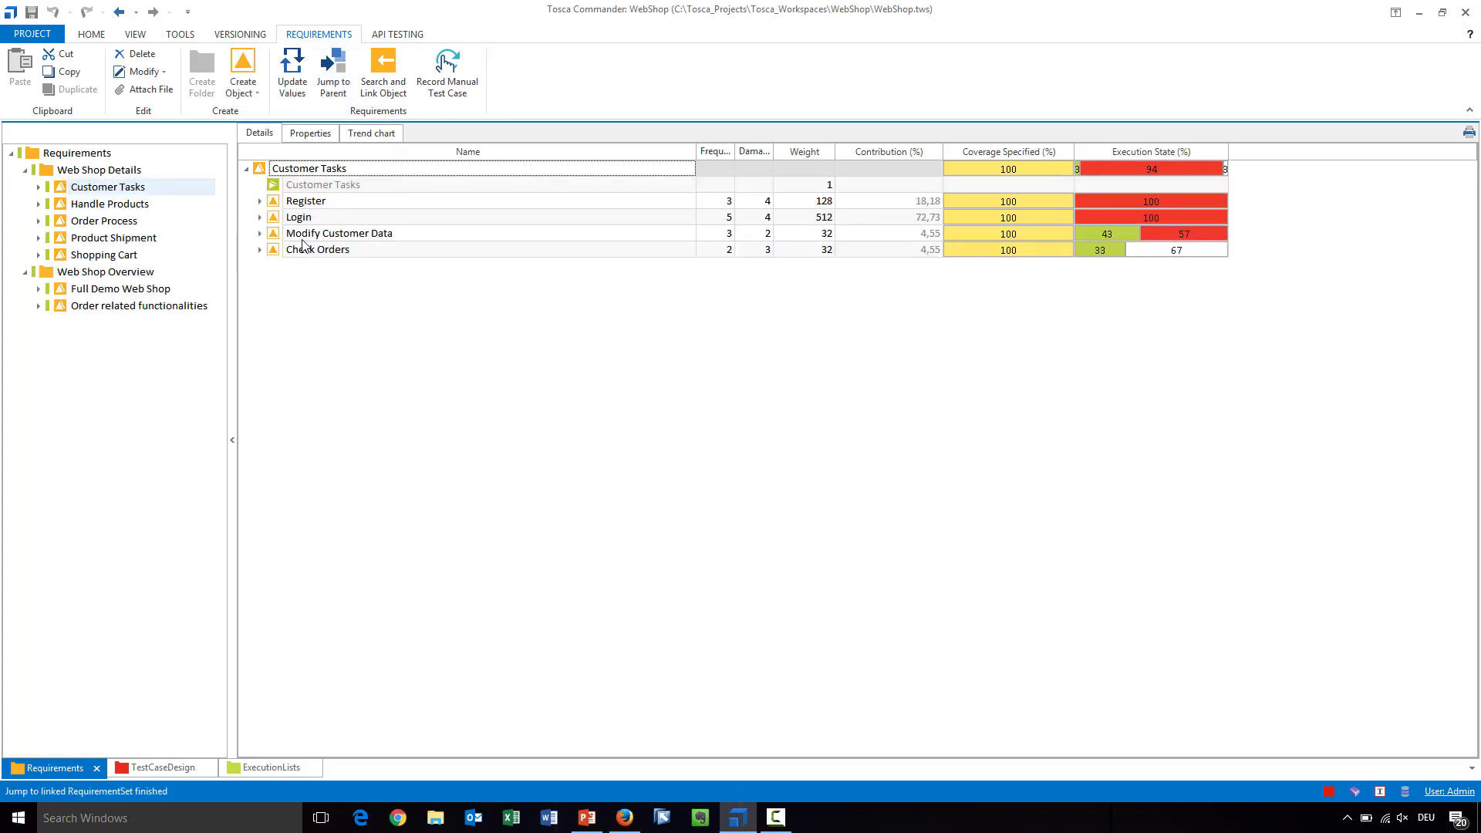
Step: Widen the Frequency class and Damage class columns in Full Demo Web Shop and compare its link weights with Order related functionalities
click(145, 289)
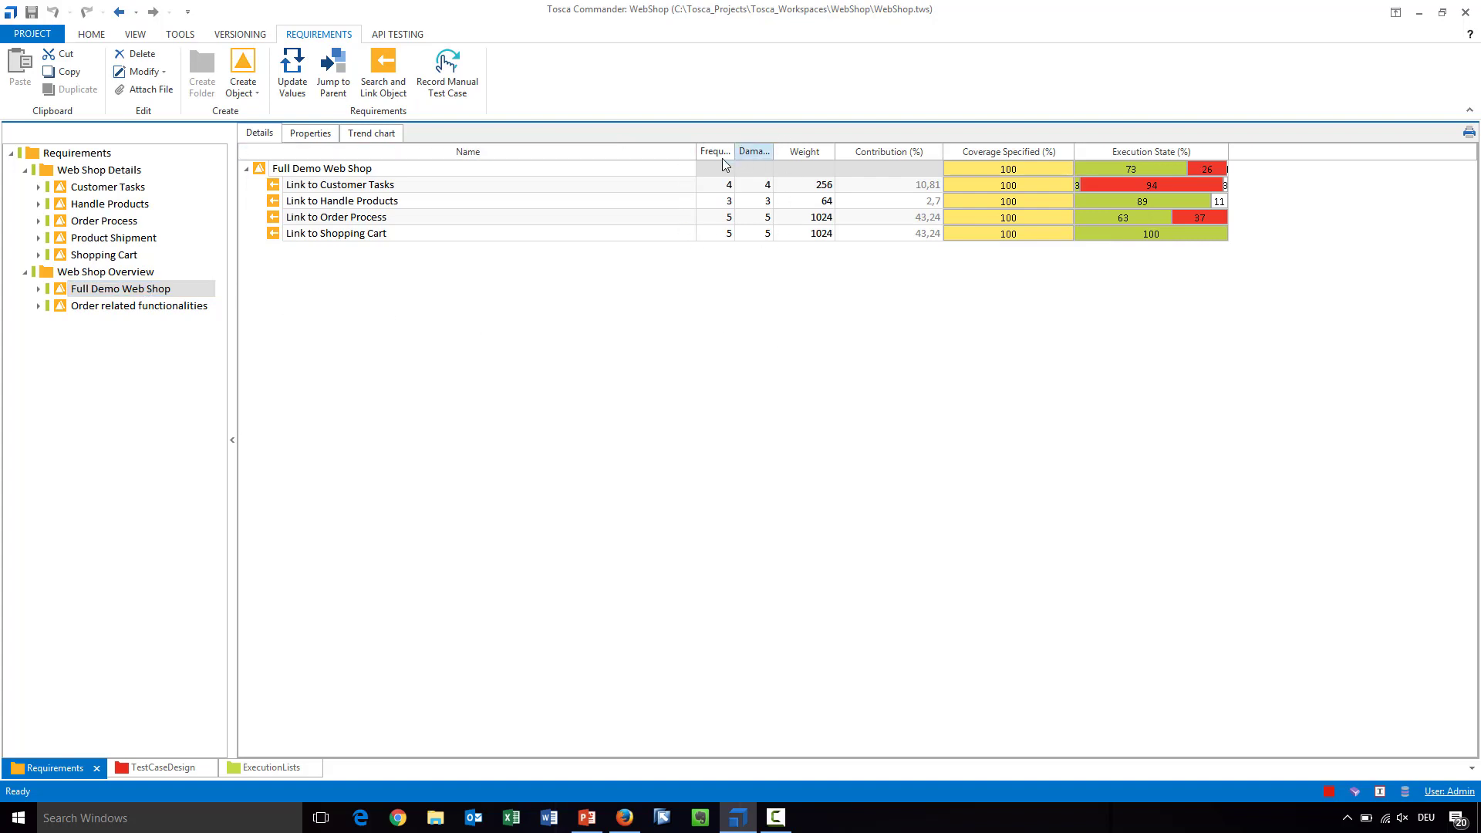
drag(736, 152, 836, 152)
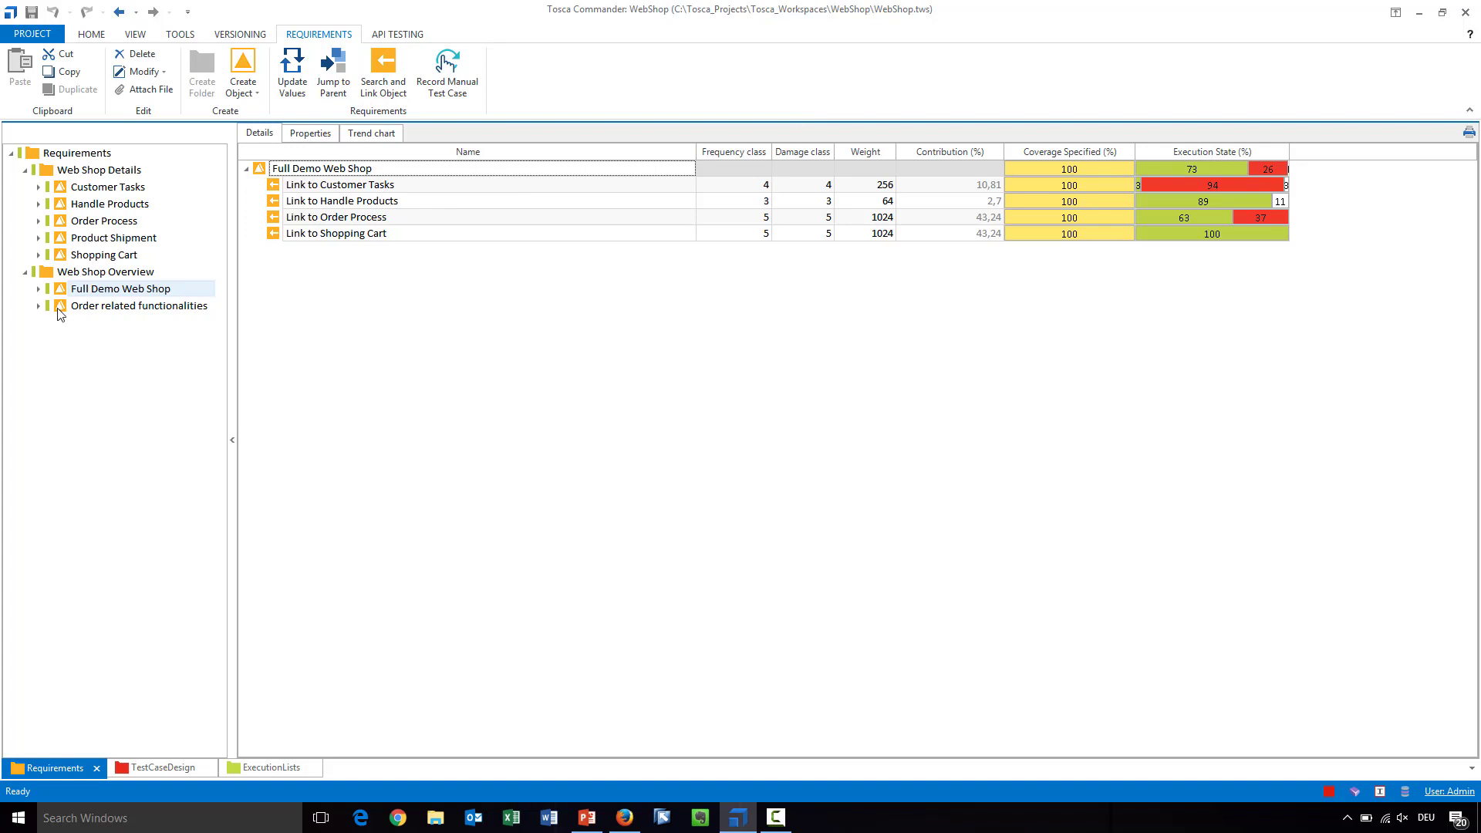
click(93, 306)
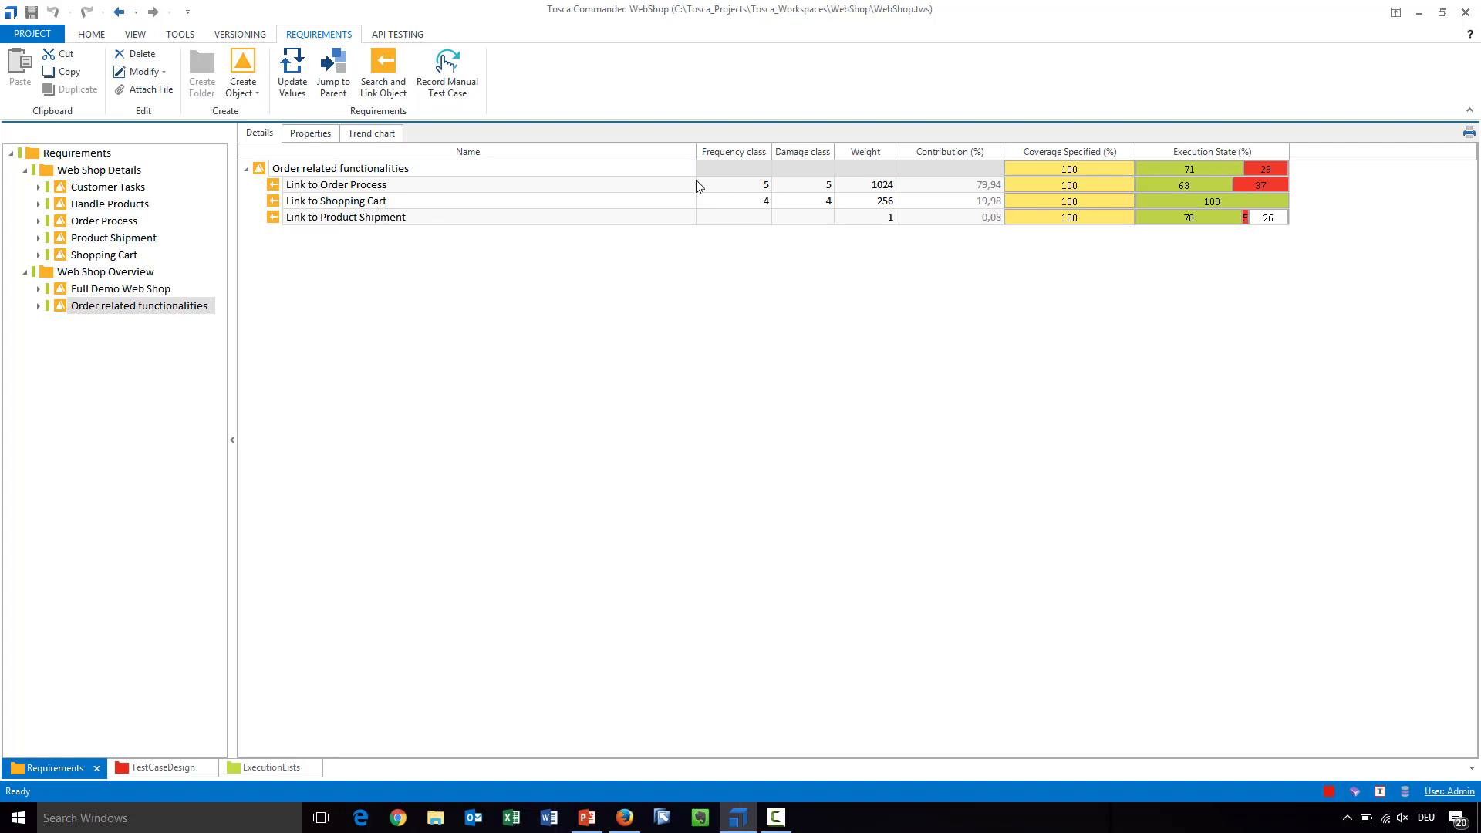
Step: Search for "Prod" among linkable objects and link the Product Shipment requirement set to Full Demo Web Shop
click(123, 288)
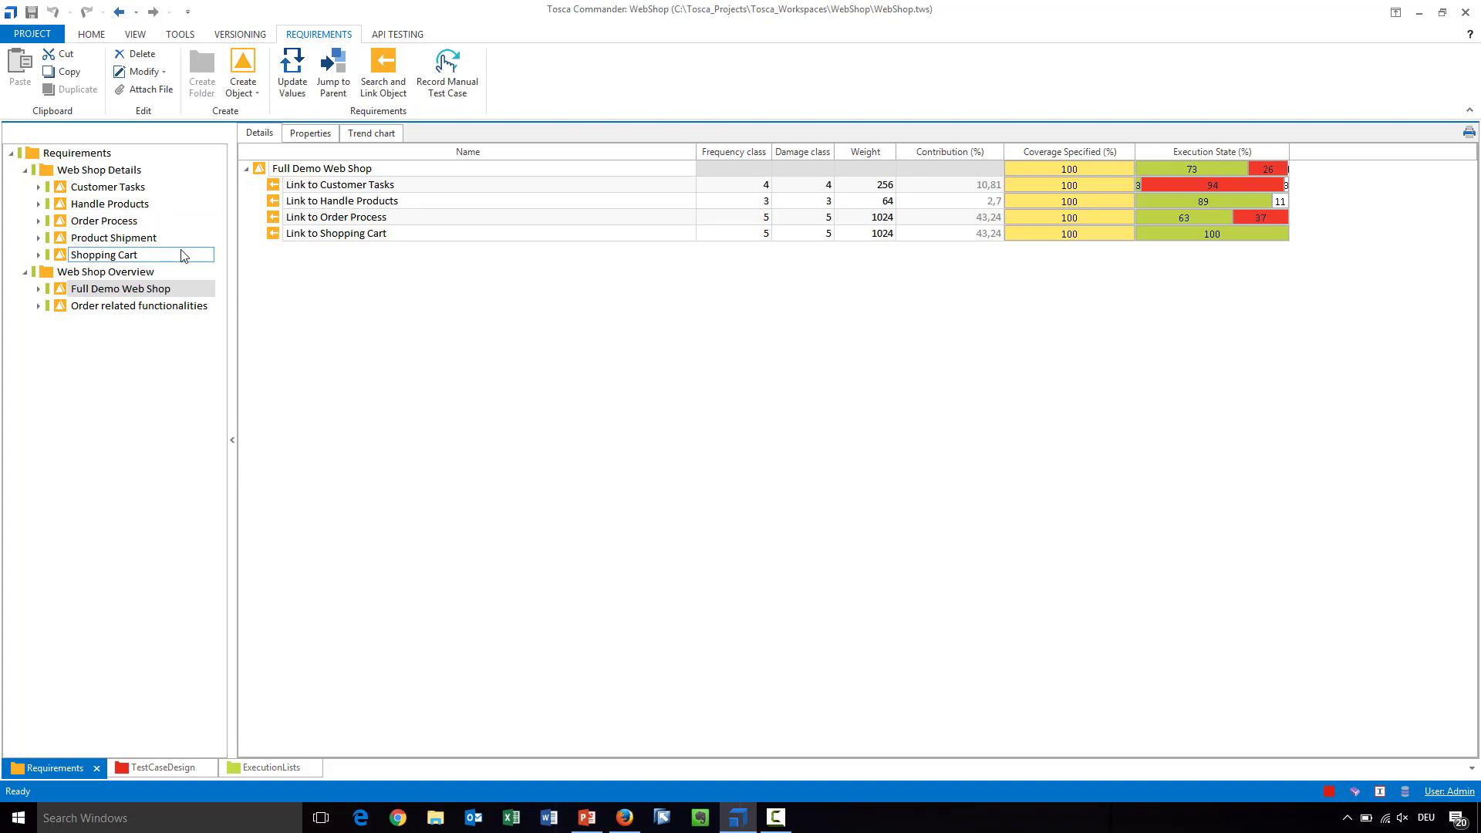
click(262, 169)
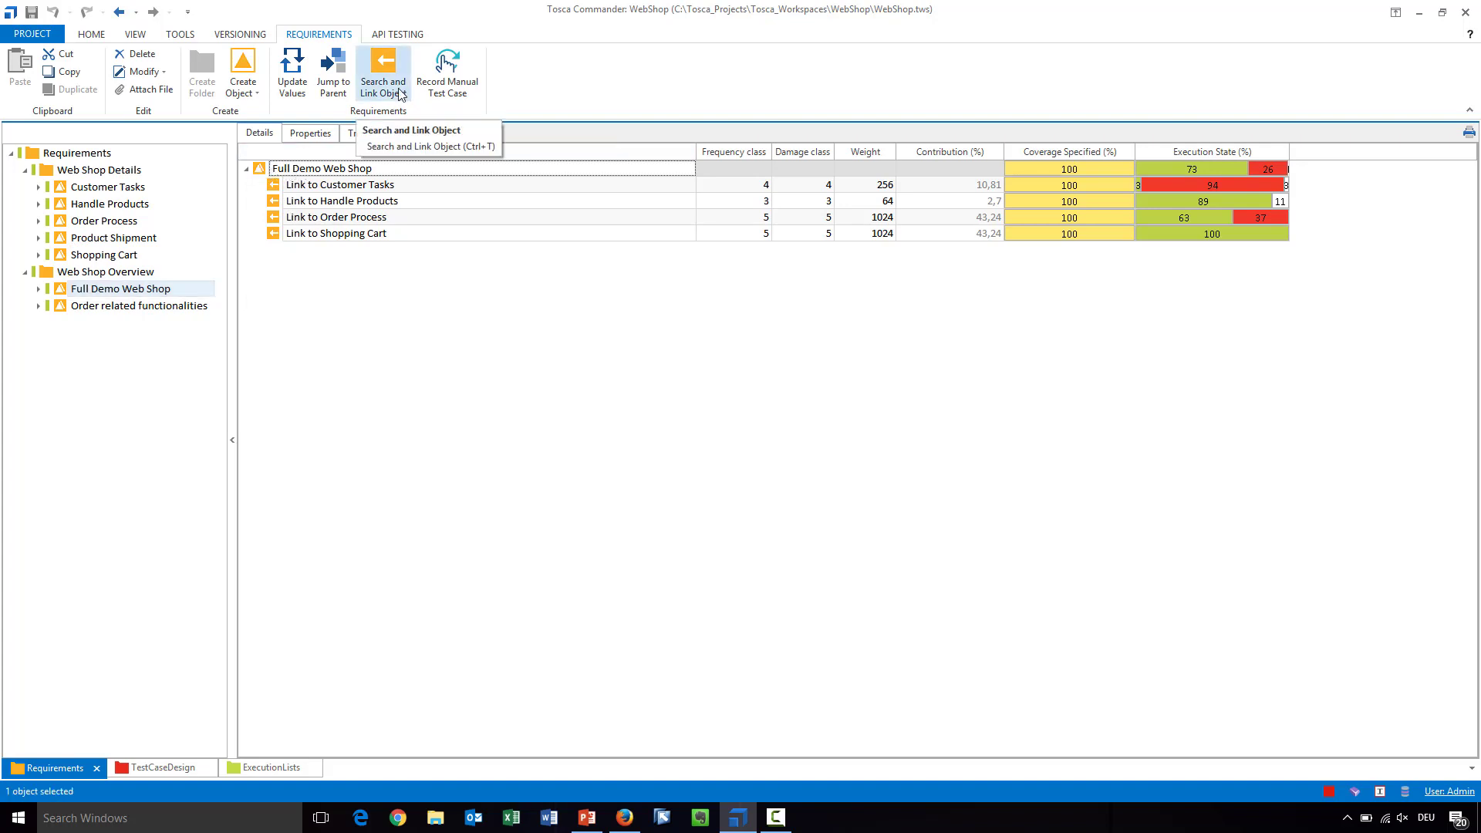
click(382, 68)
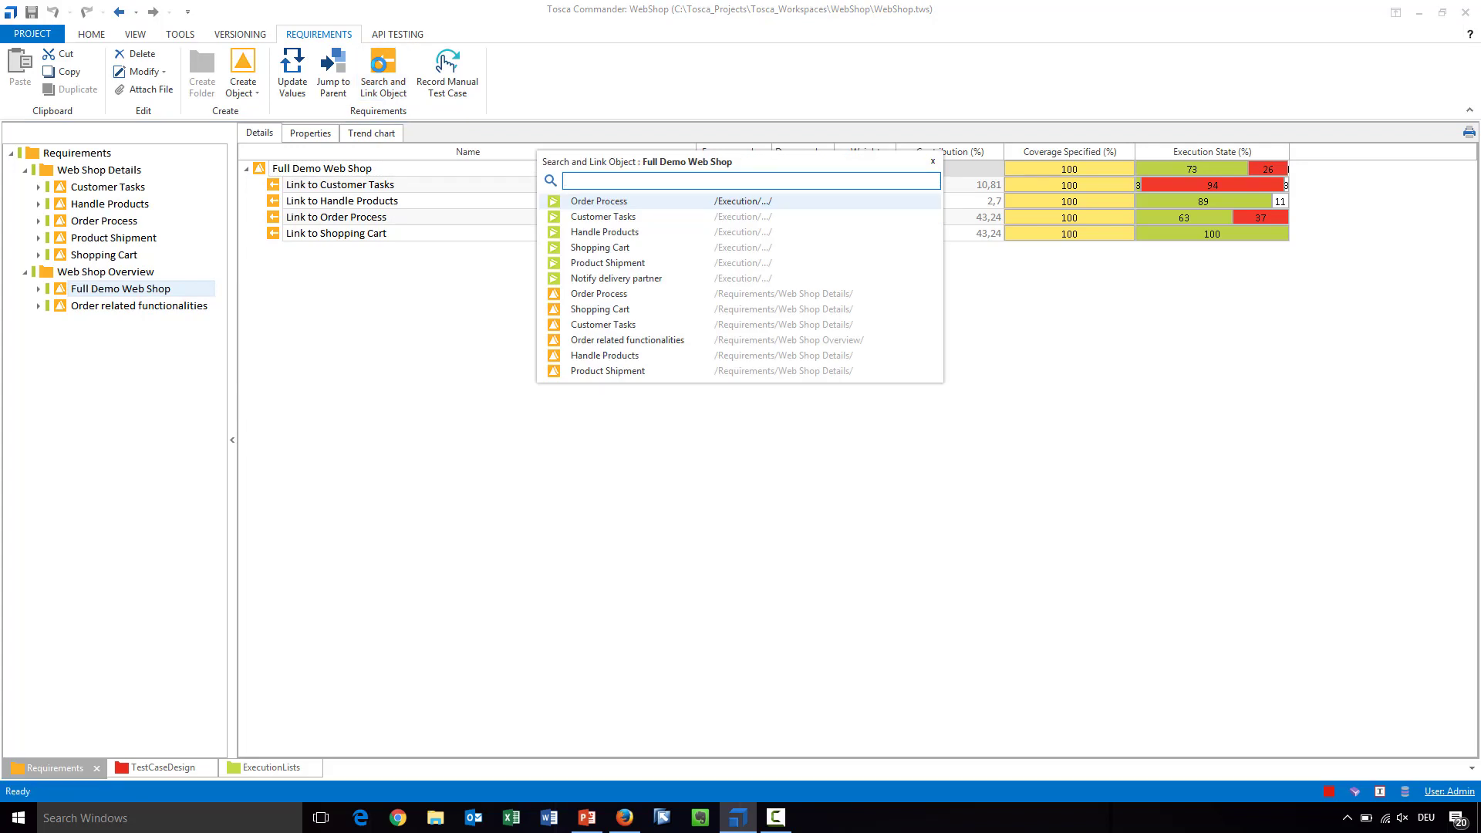
text(Prod)
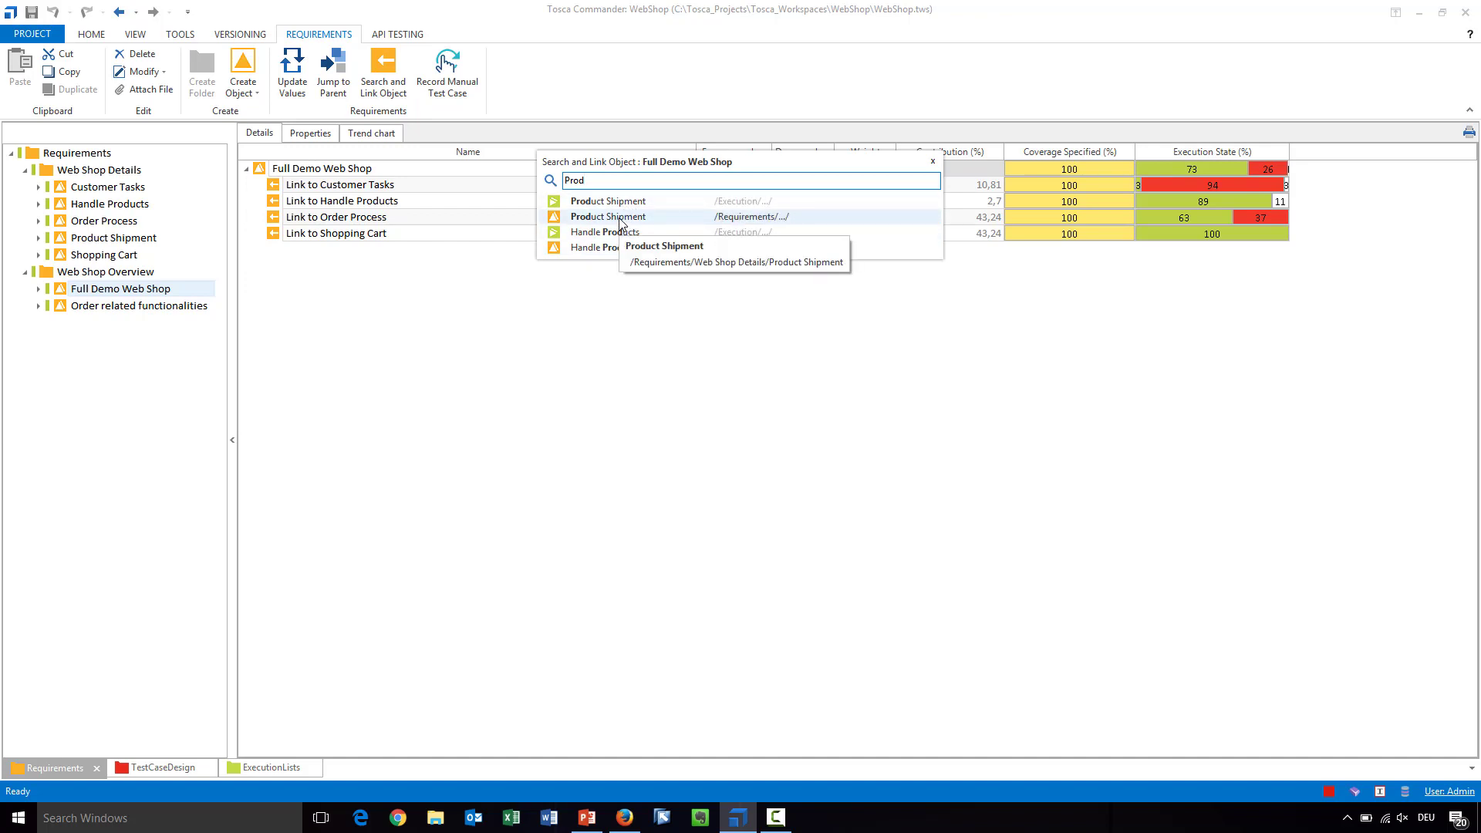
click(621, 222)
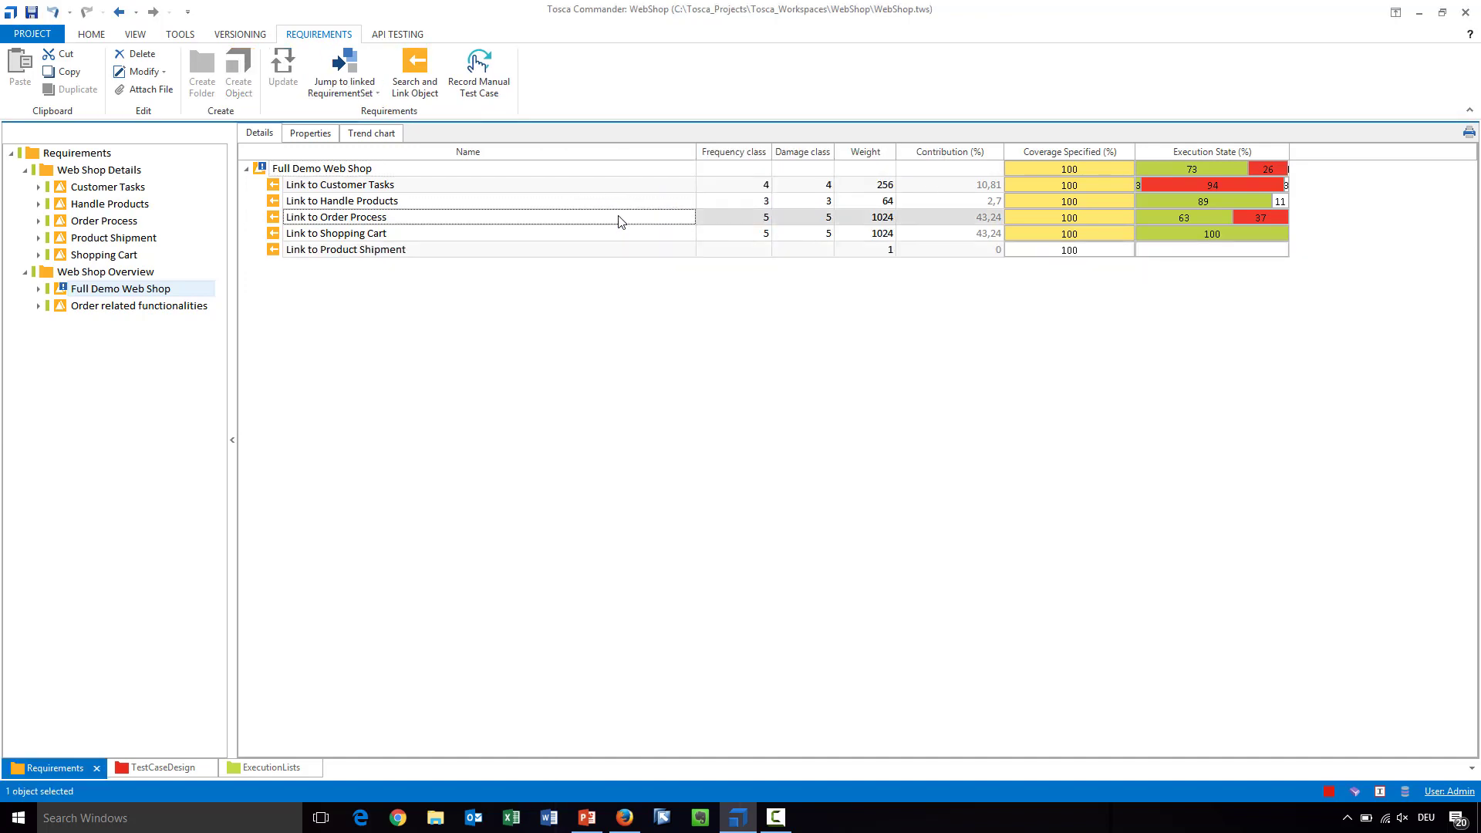
Step: Set the Product Shipment link's frequency class to 3 and its damage class to 5
click(722, 251)
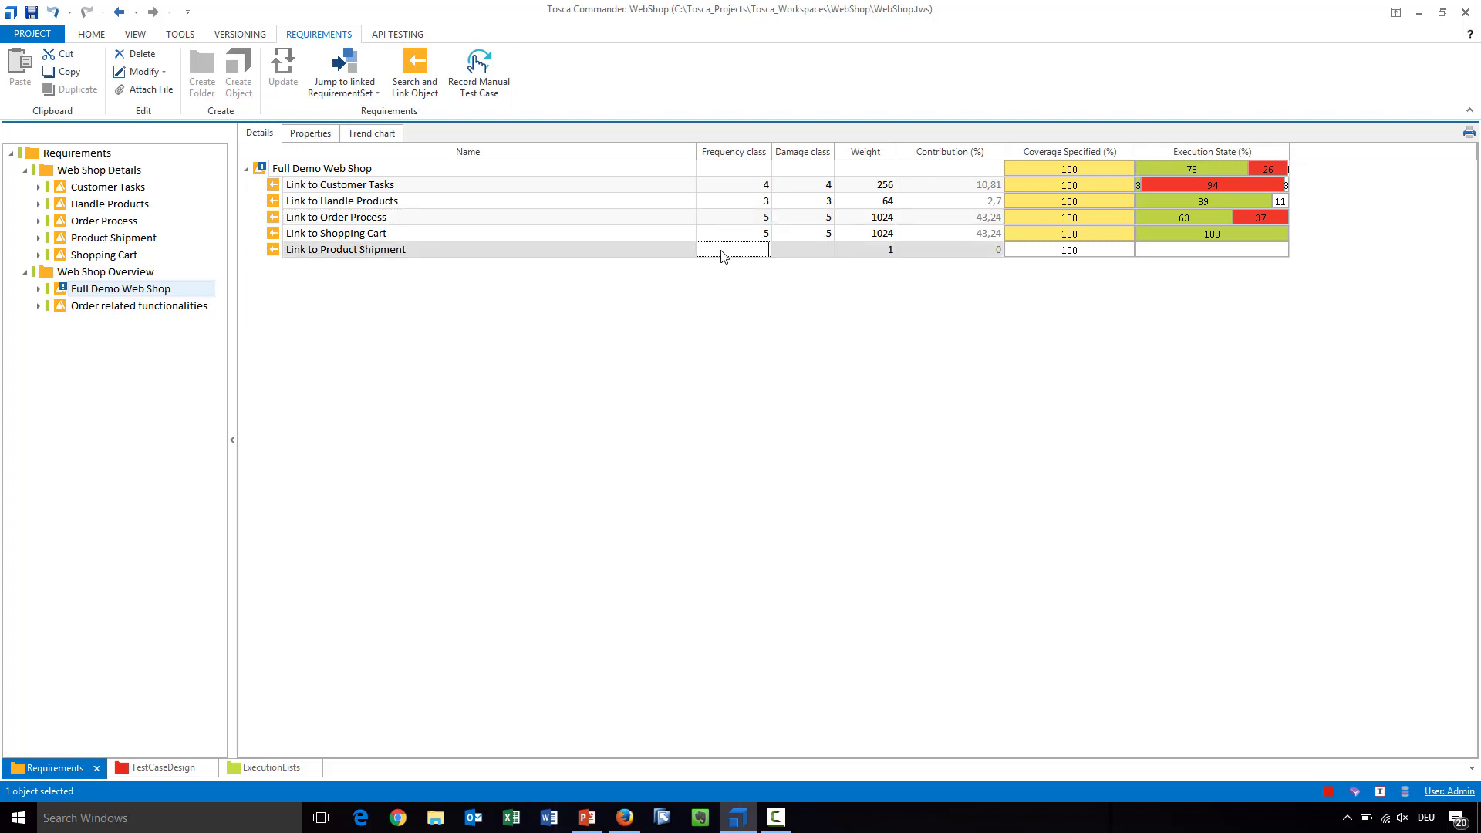
text(3)
click(800, 250)
text(5)
key(Return)
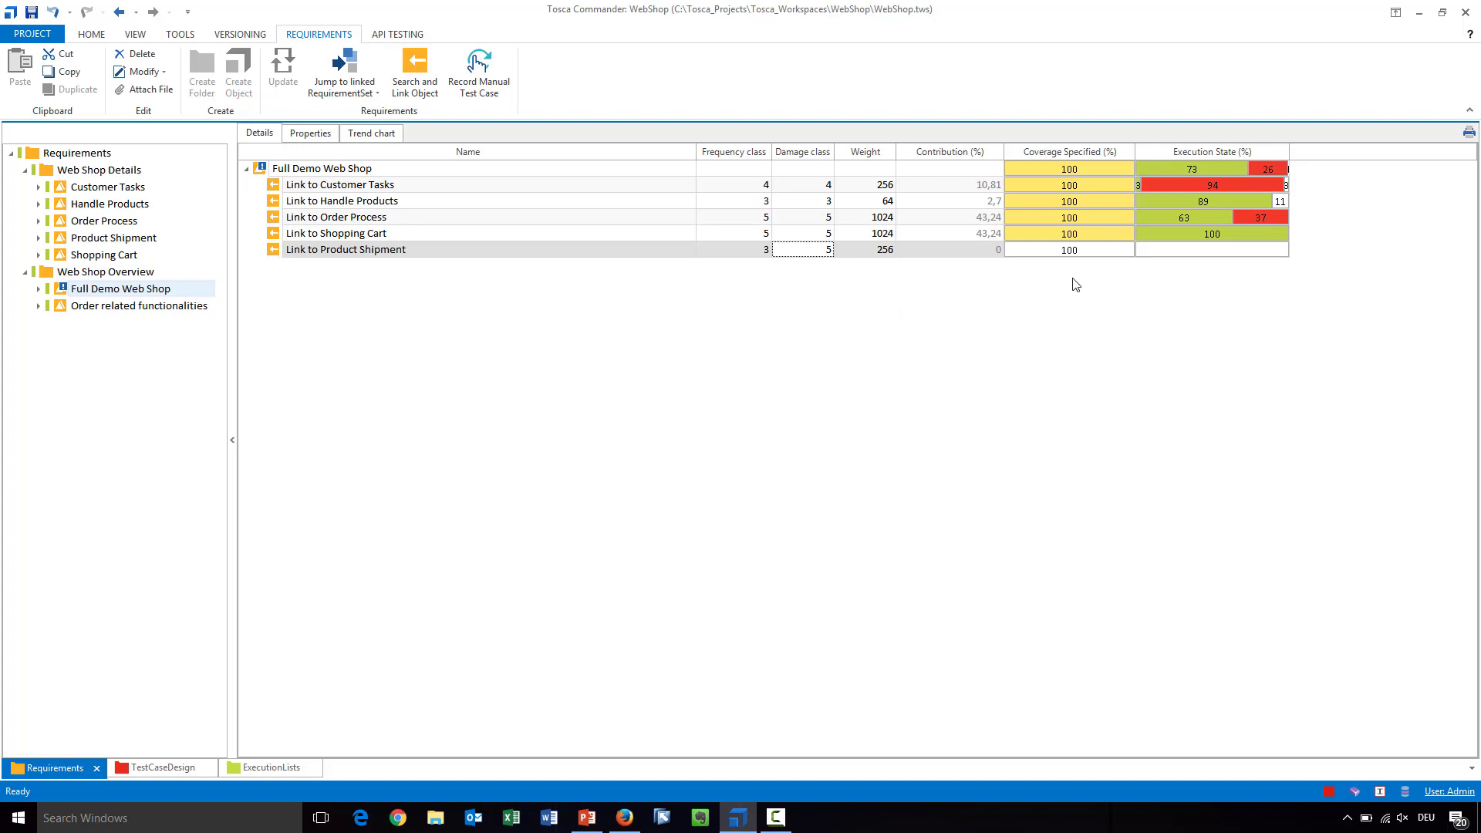
Step: Recalculate the outdated values of the Full Demo Web Shop requirement set
click(259, 174)
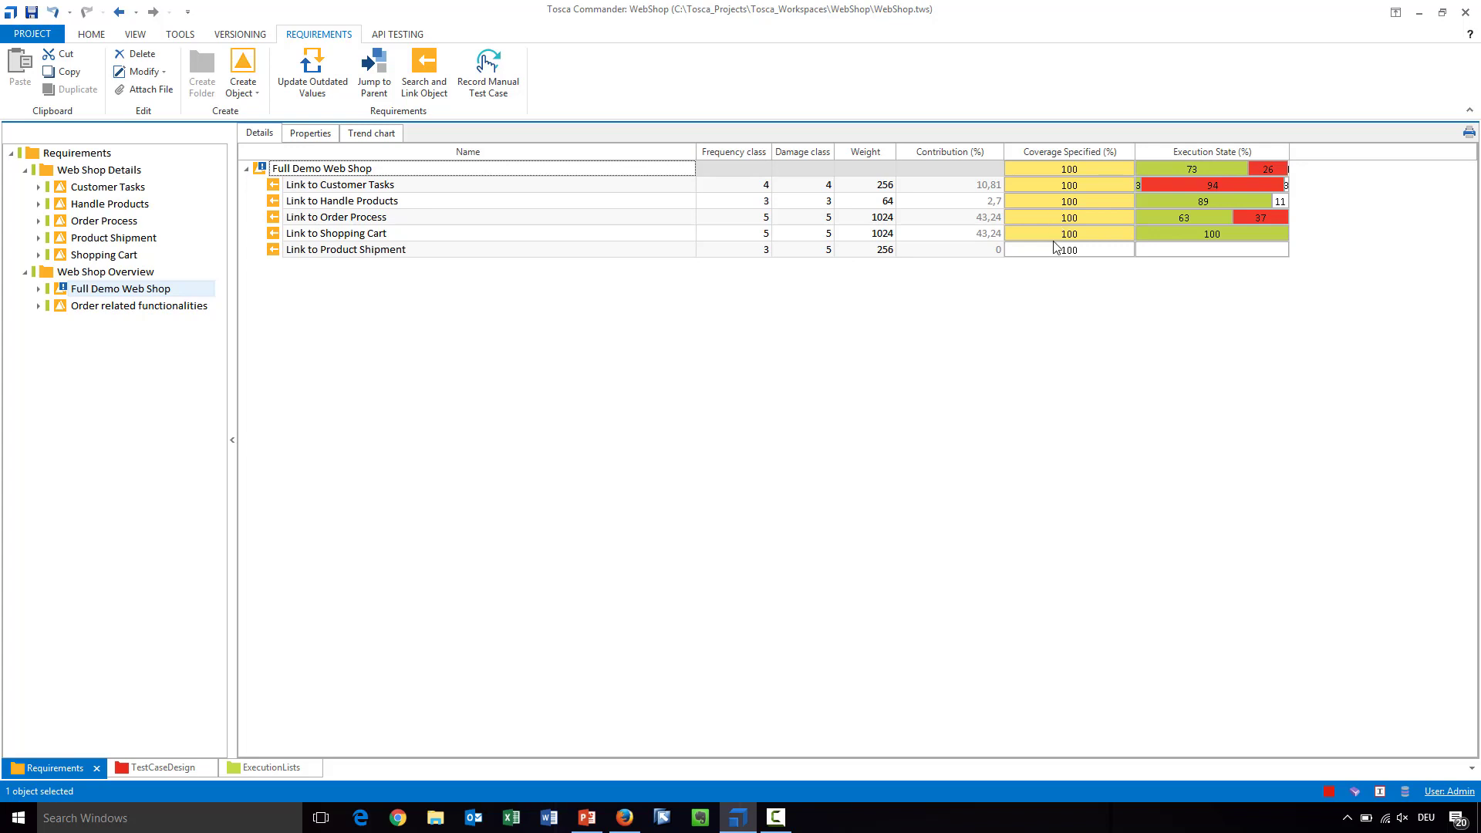
click(298, 80)
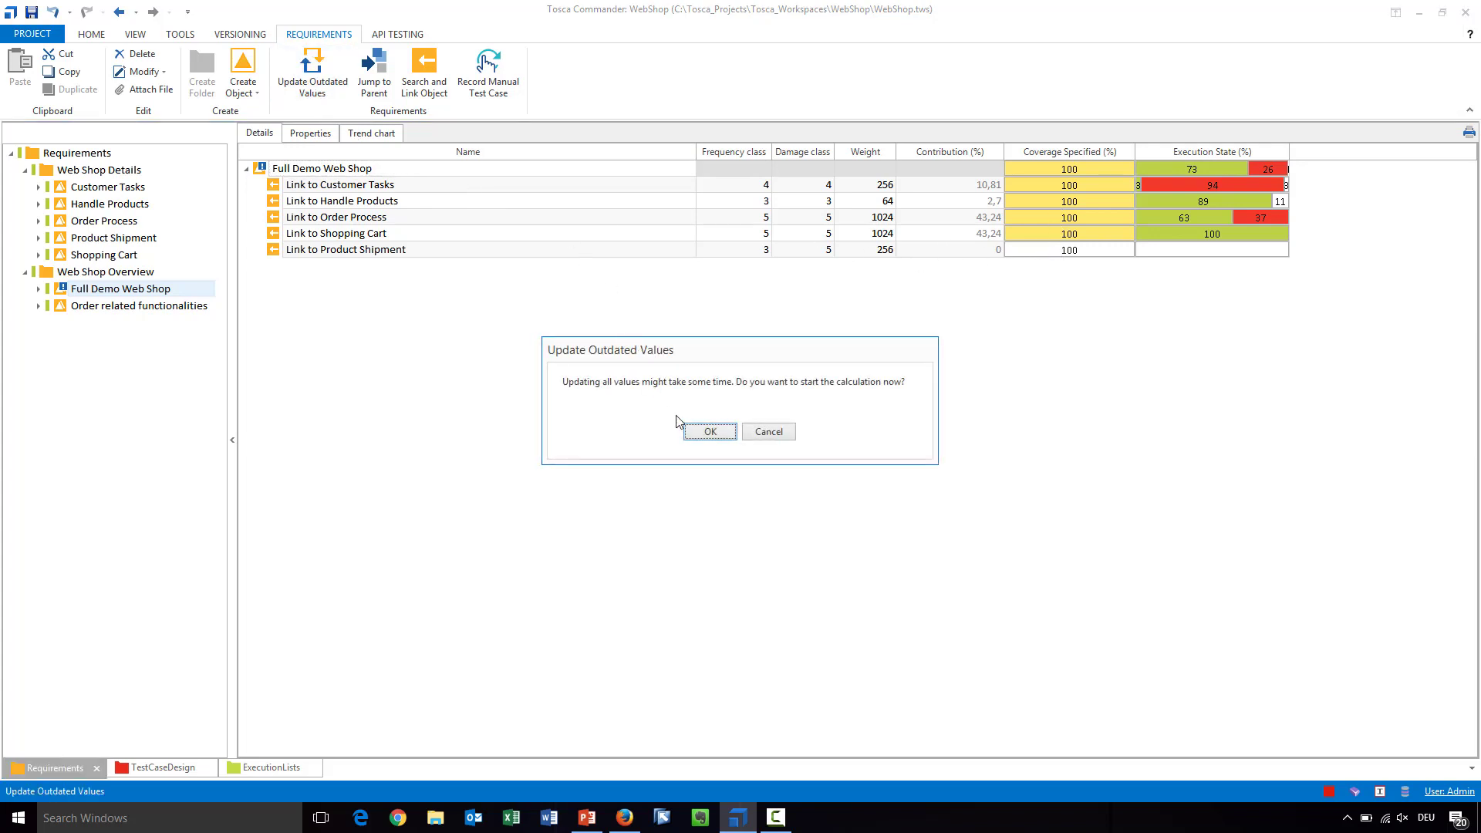
click(708, 433)
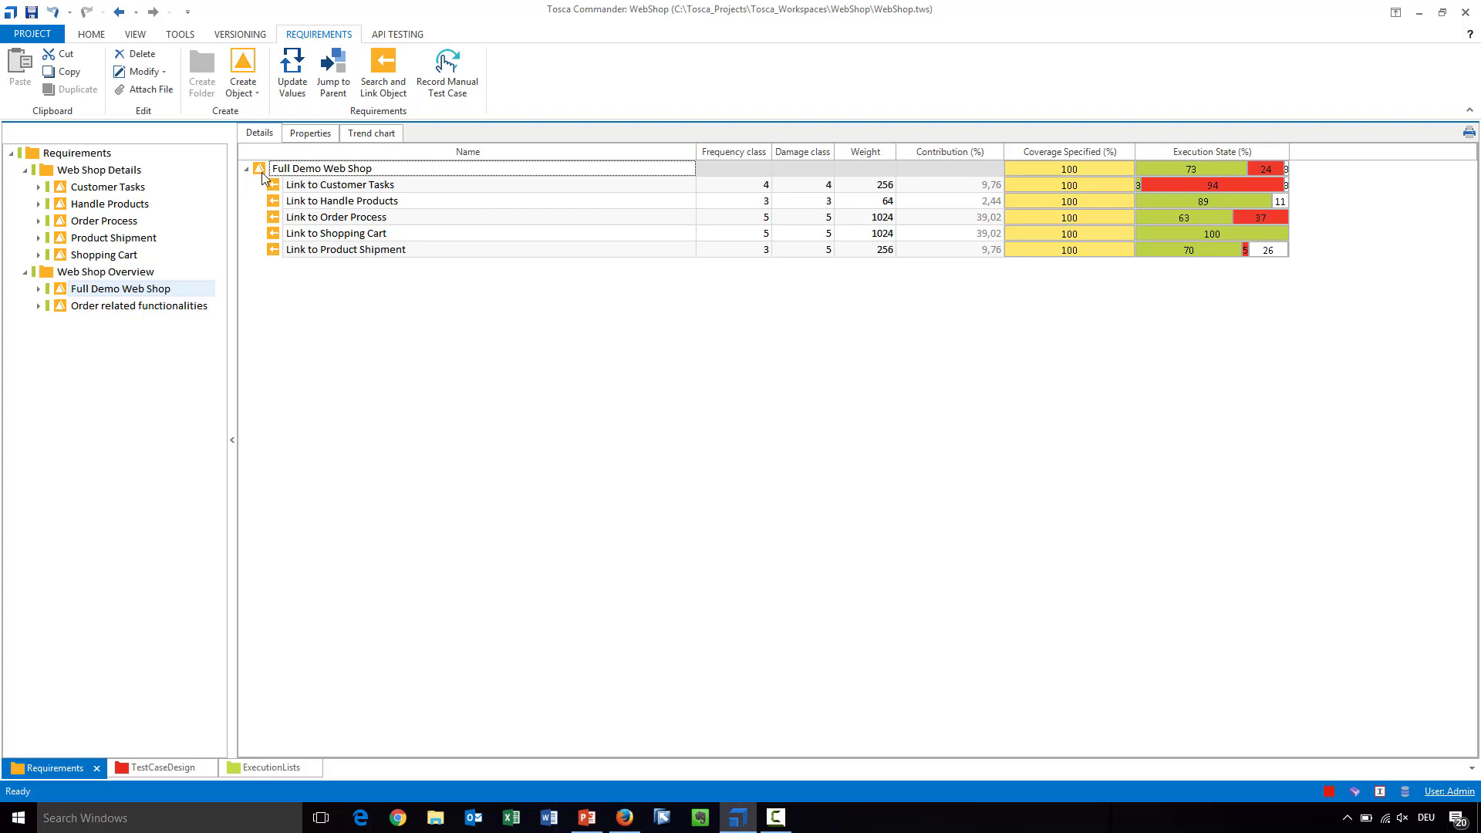
Step: Delete the Product Shipment link from Full Demo Web Shop and recreate it directly from the Product Shipment set in the requirements tree
click(276, 251)
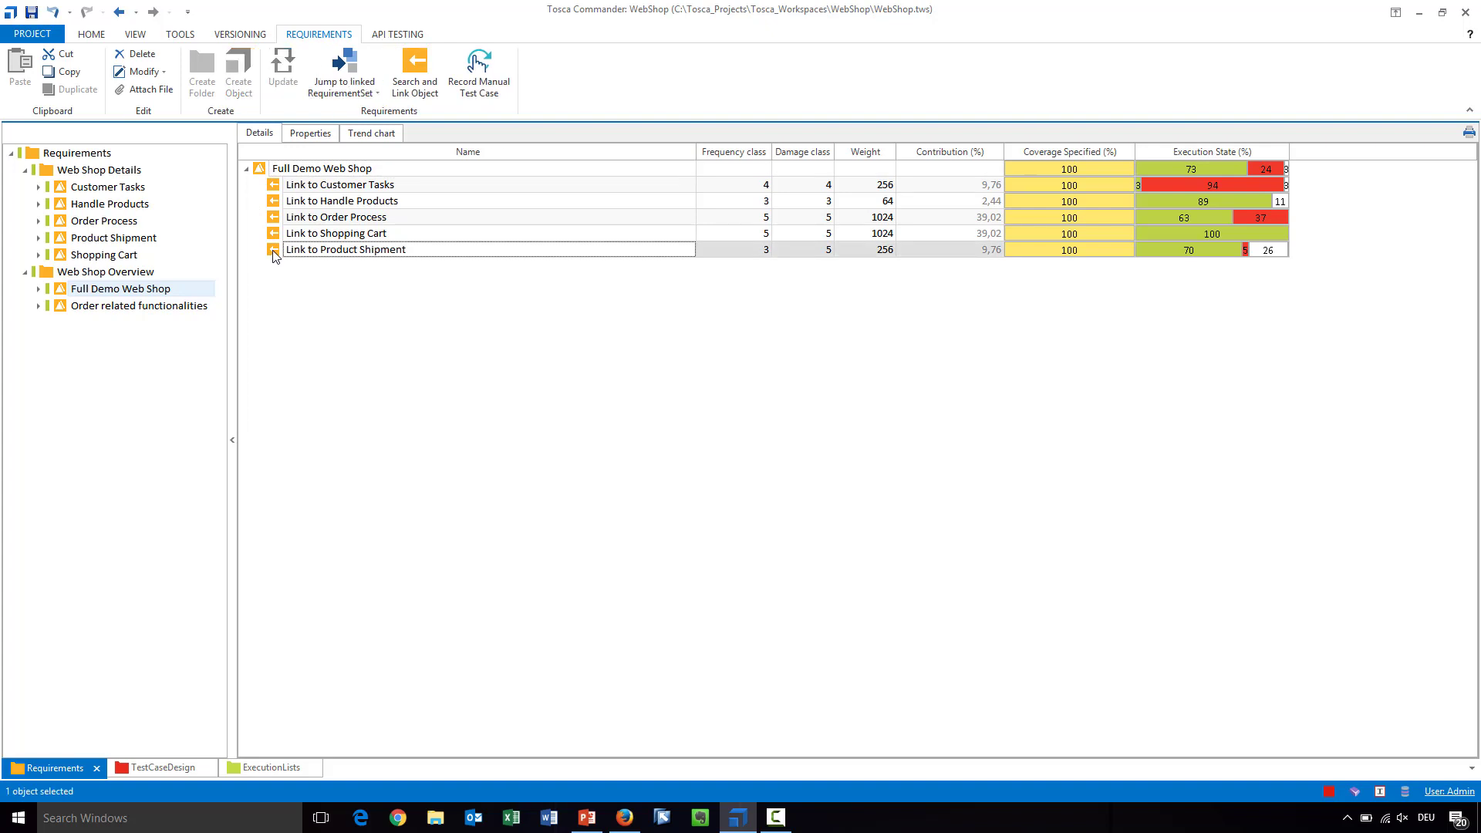
key(Delete)
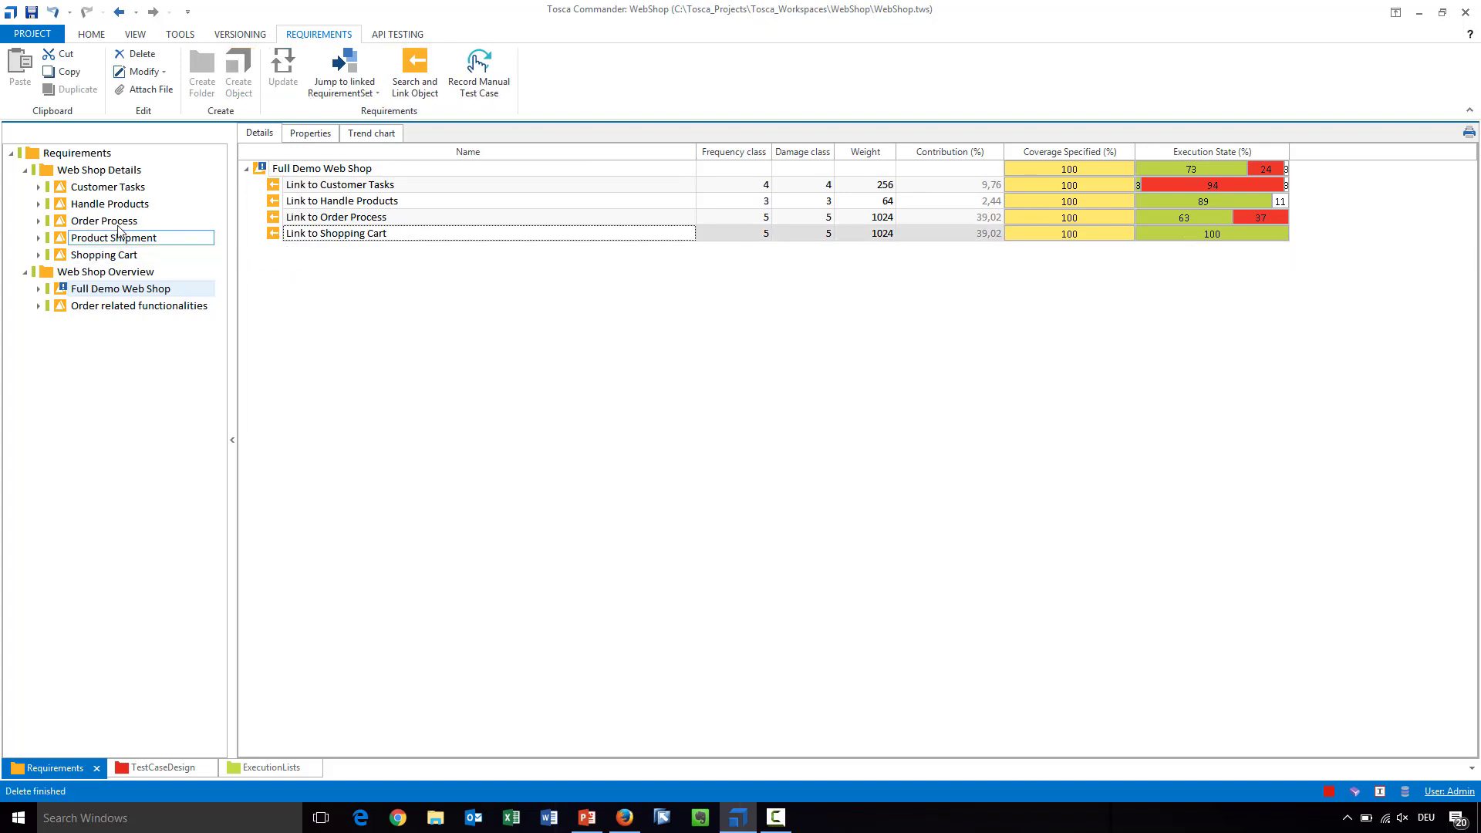
drag(63, 241, 263, 175)
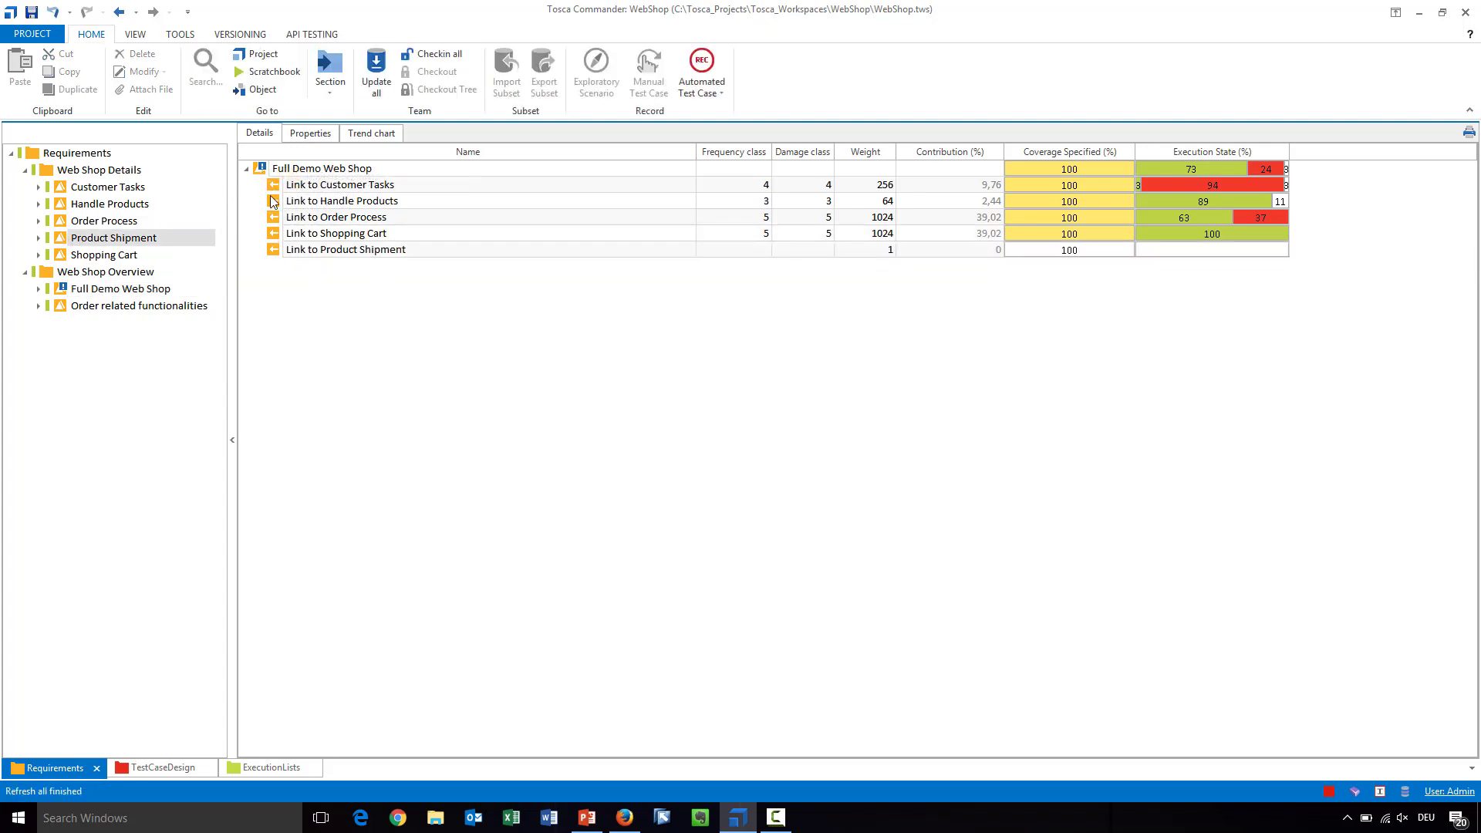
Step: Select the recreated Product Shipment link and open the Product Shipment requirement set to examine its contents
click(280, 255)
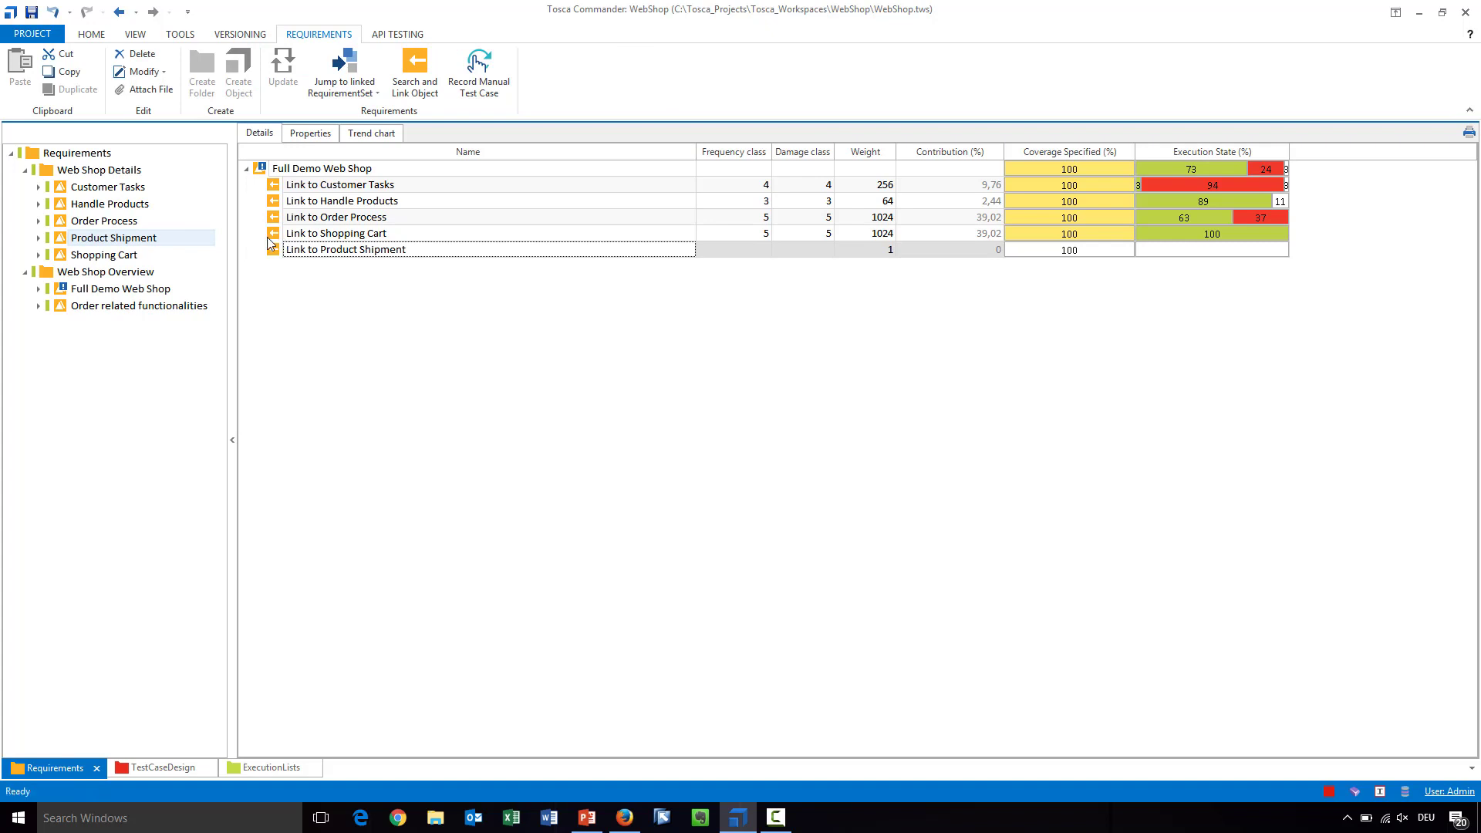
click(64, 242)
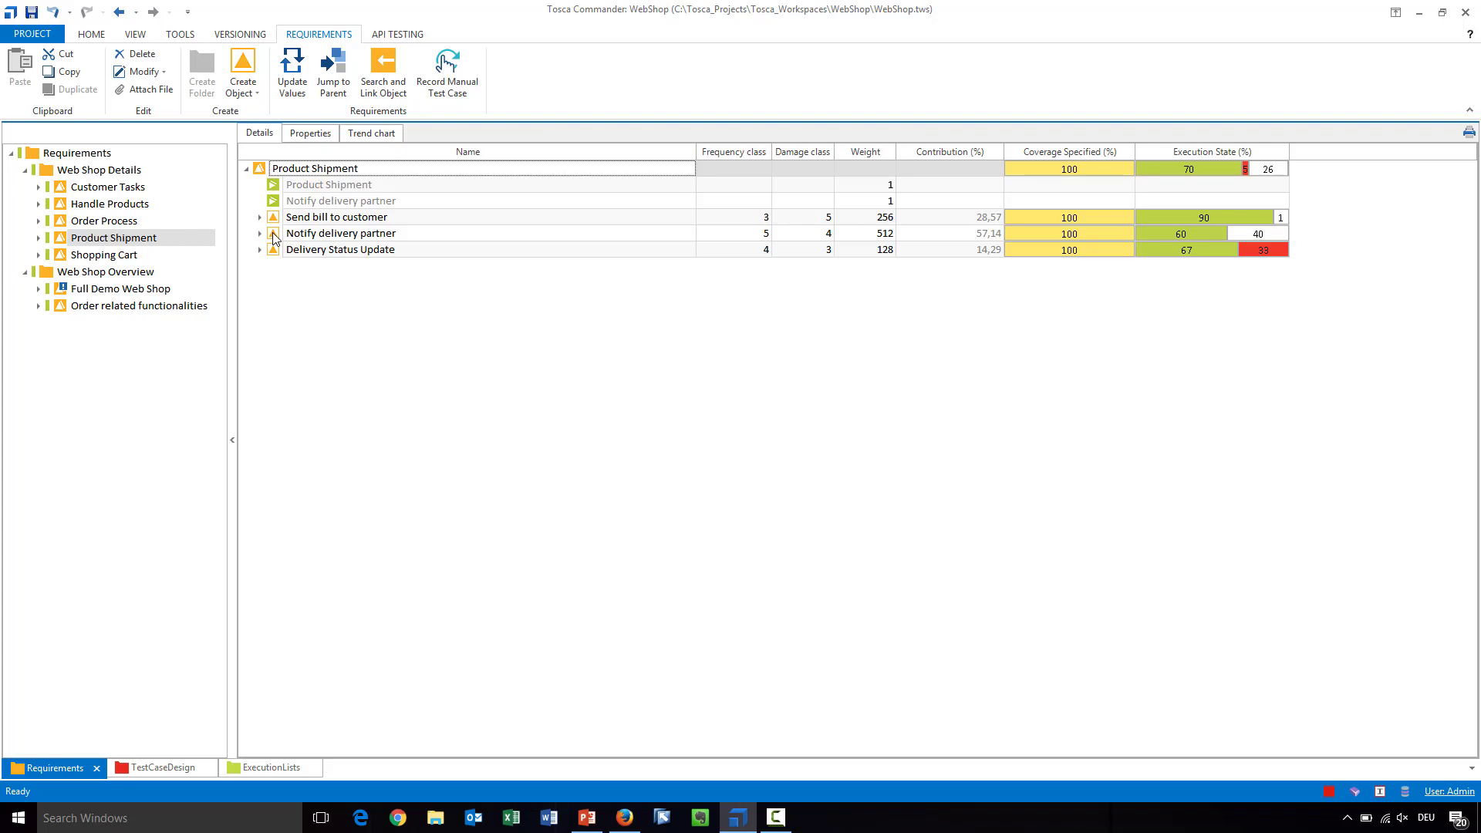
Step: Search the linkable objects for the Notify delivery partner requirement using "prod", clear the search and close it without linking anything
click(275, 235)
click(396, 73)
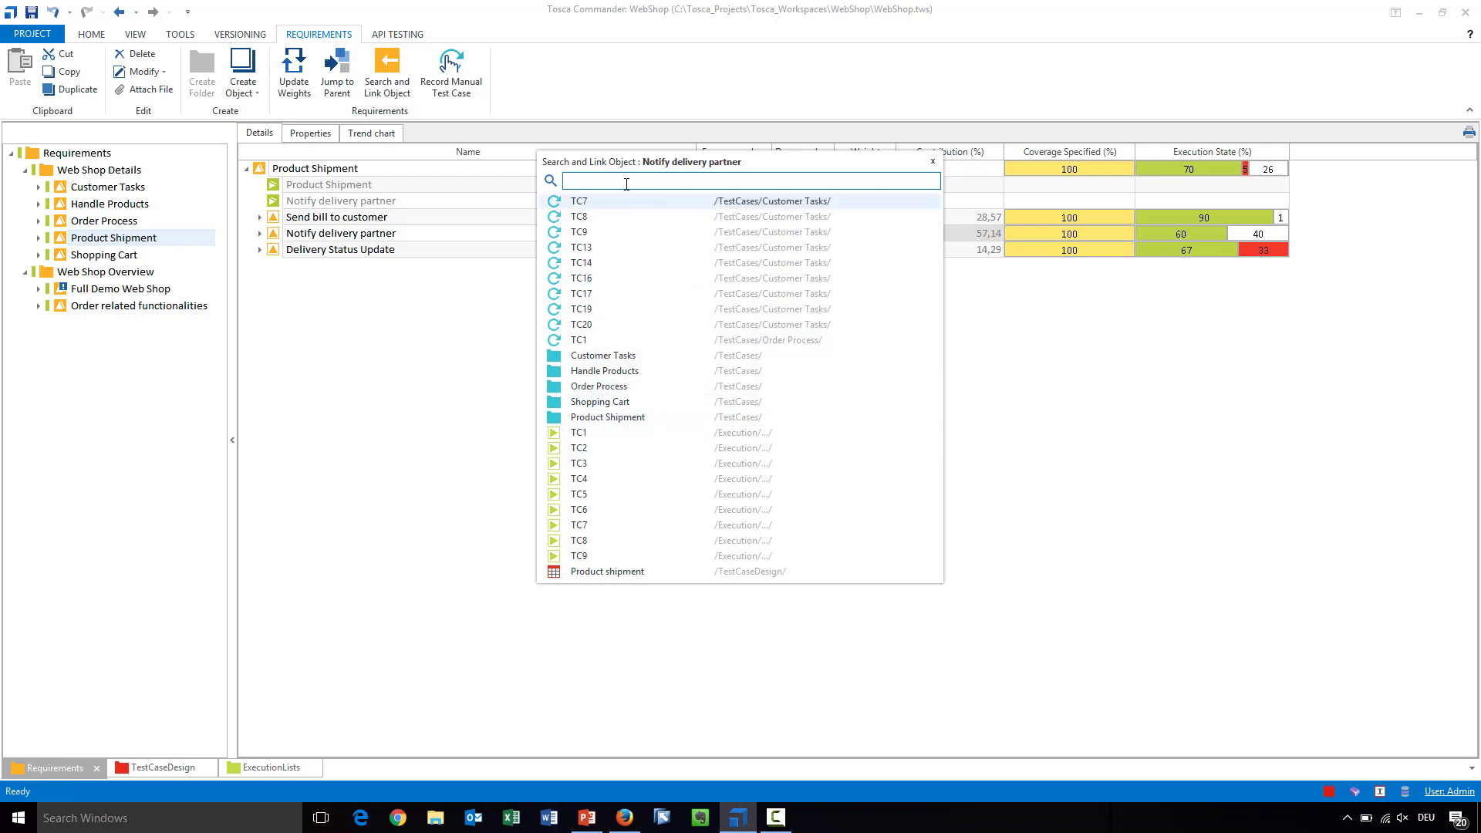
text(prod)
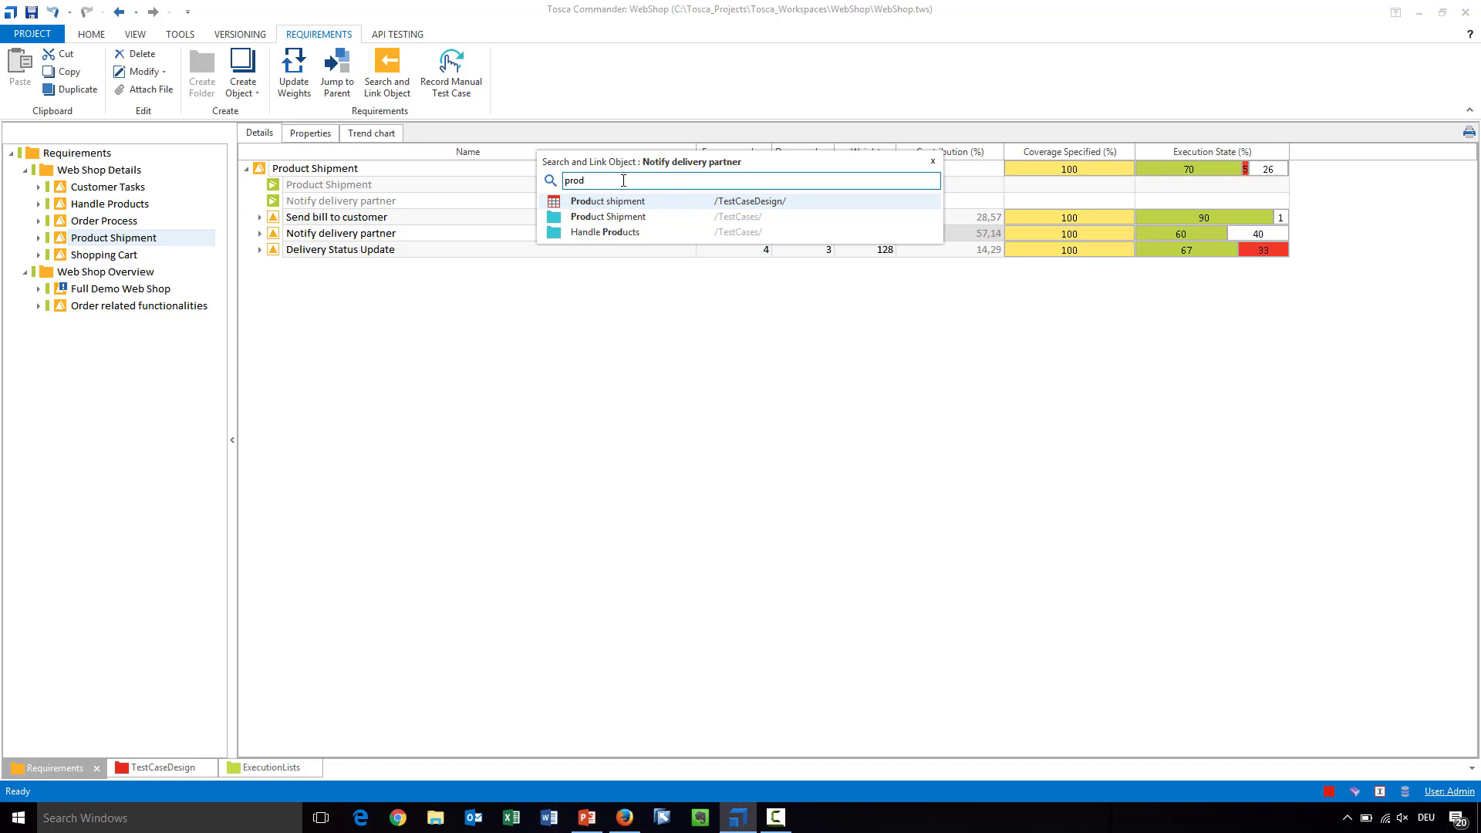
key(BackSpace)
key(BackSpace)
key(BackSpace)
key(BackSpace)
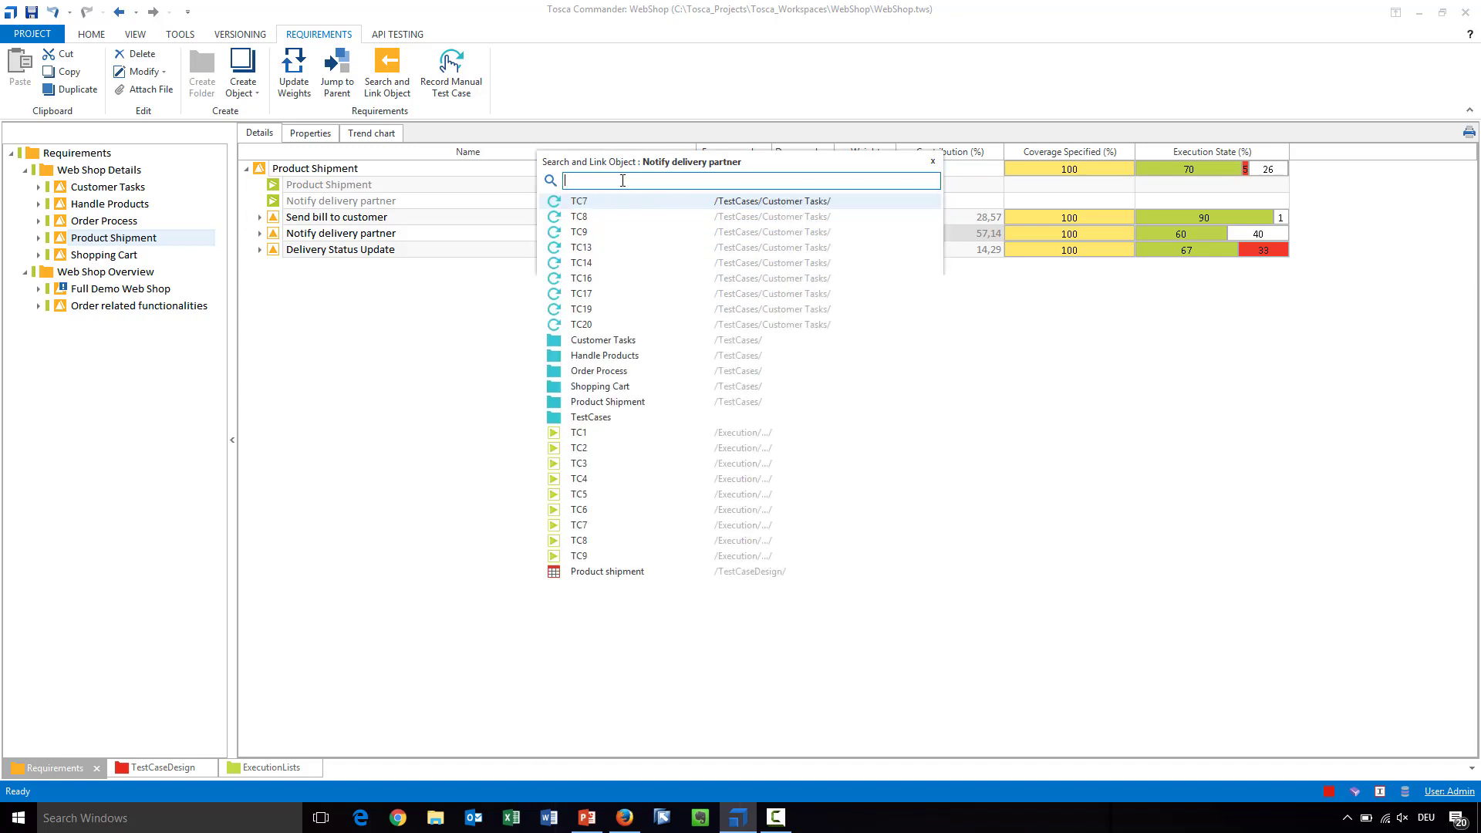
click(933, 162)
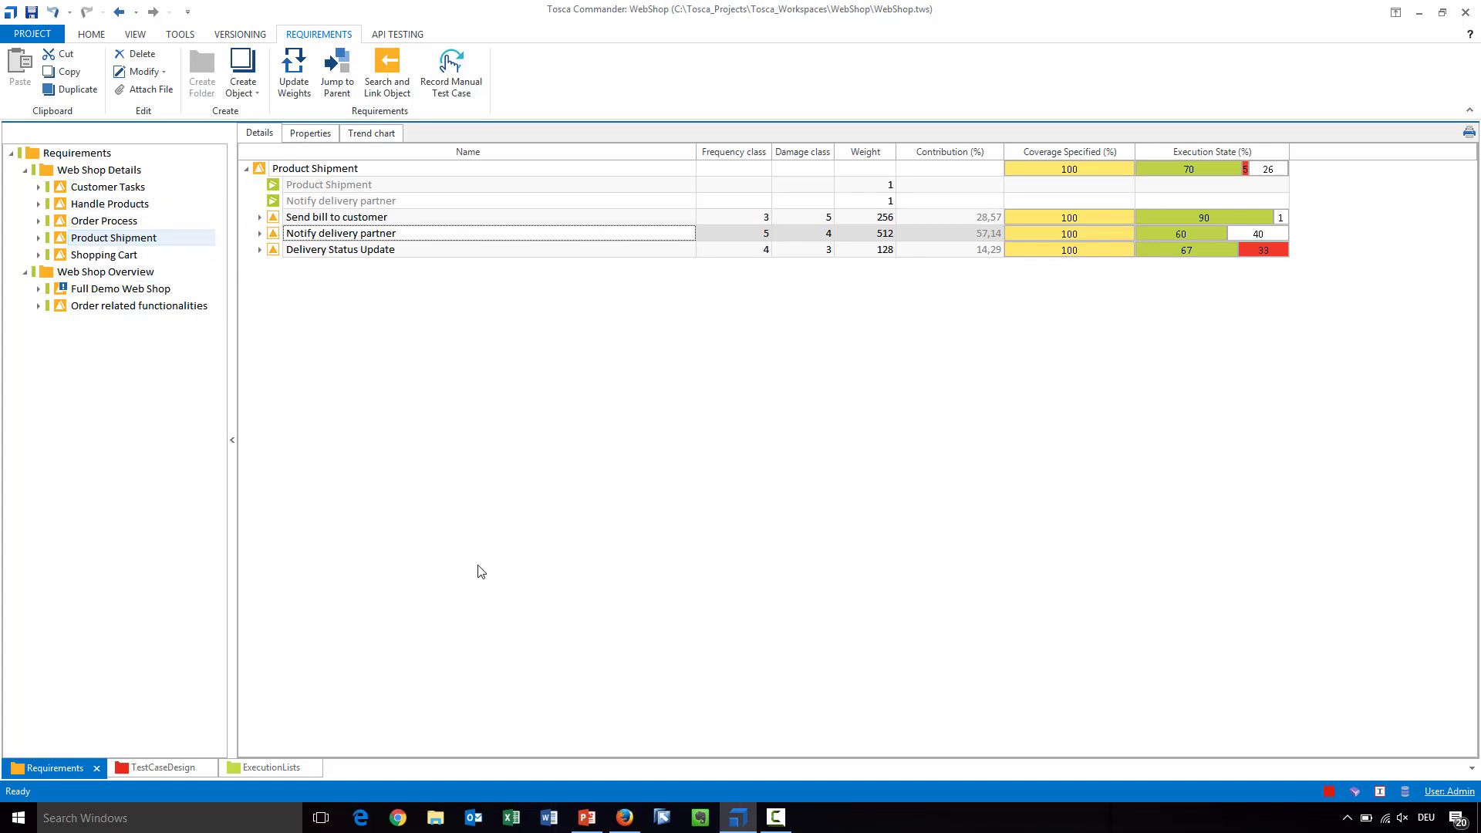
Step: Switch to Firefox, open Tosca Analytics from the Tosca Server page and log in with the username Admin
click(625, 817)
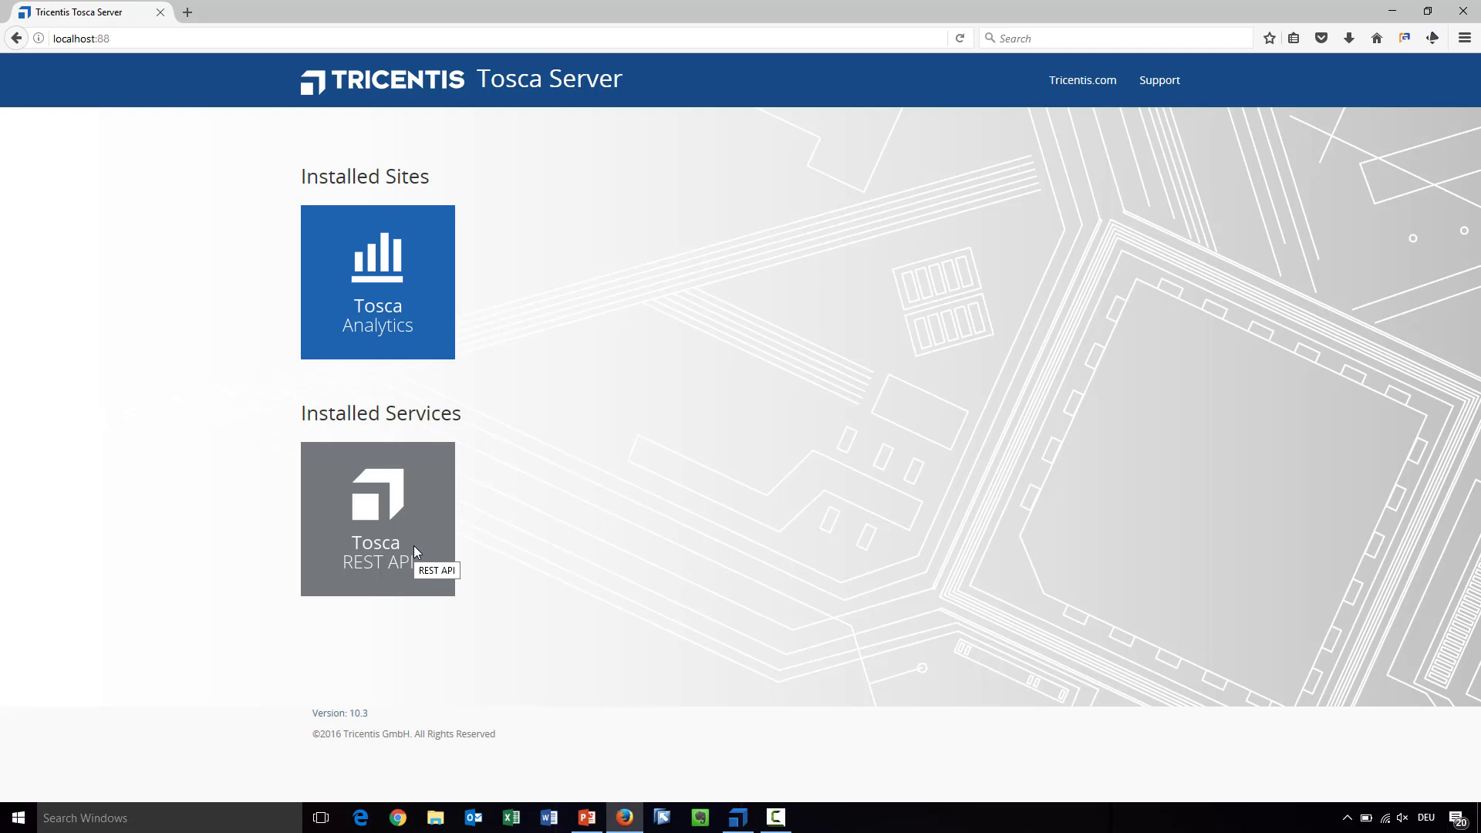
click(401, 323)
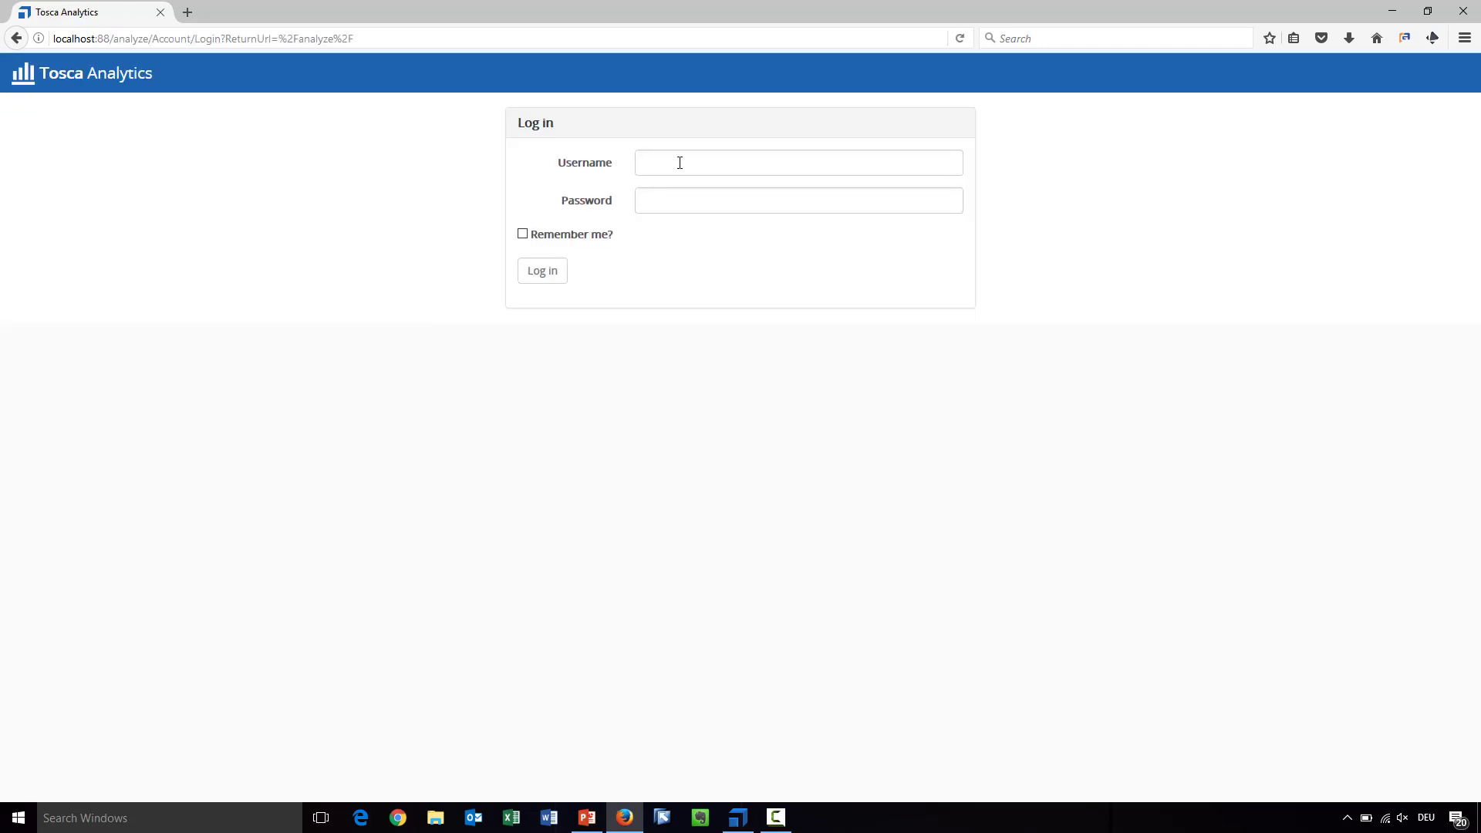
click(680, 162)
text(Admin)
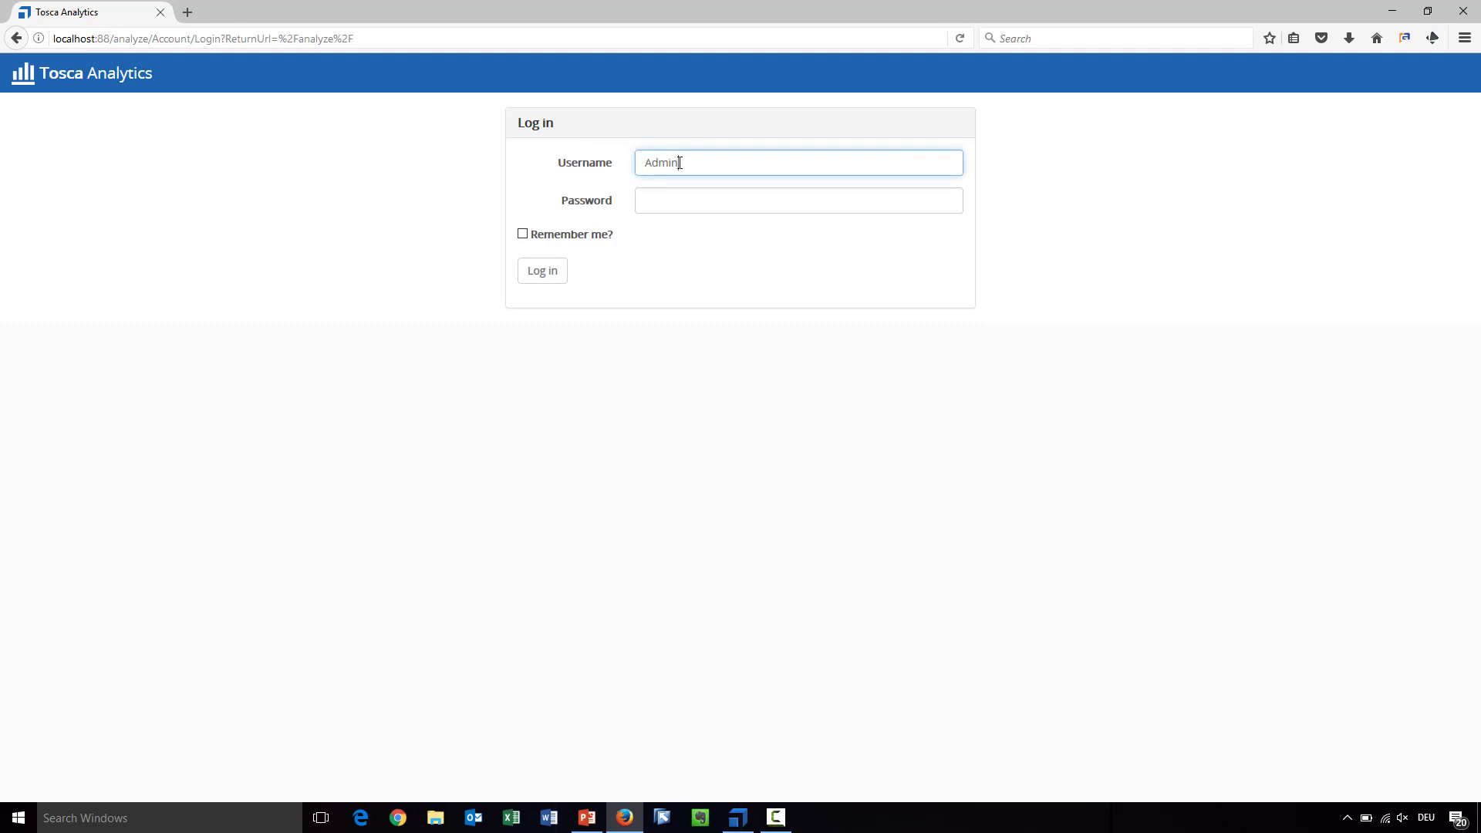
key(Return)
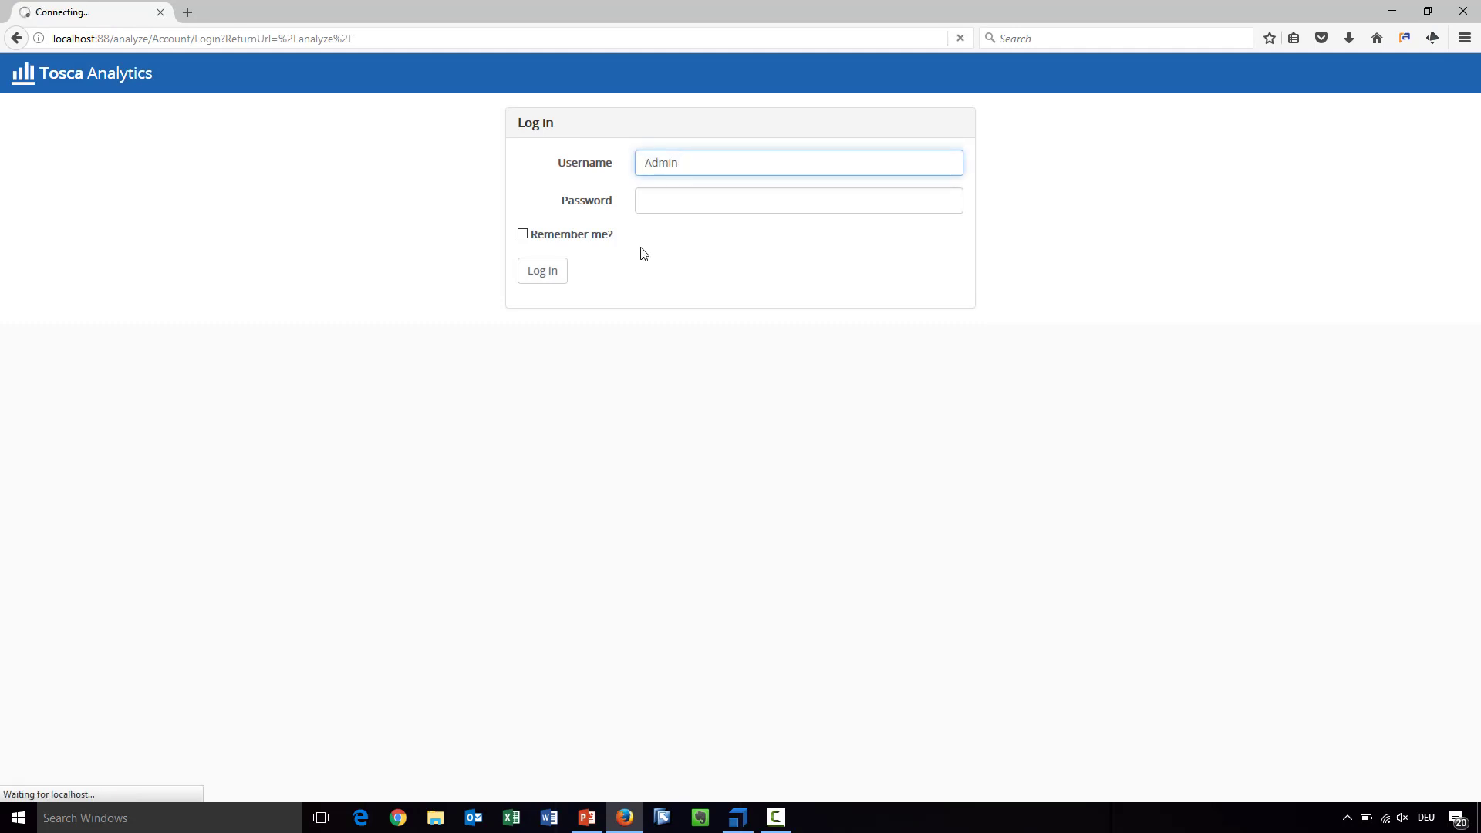
click(540, 276)
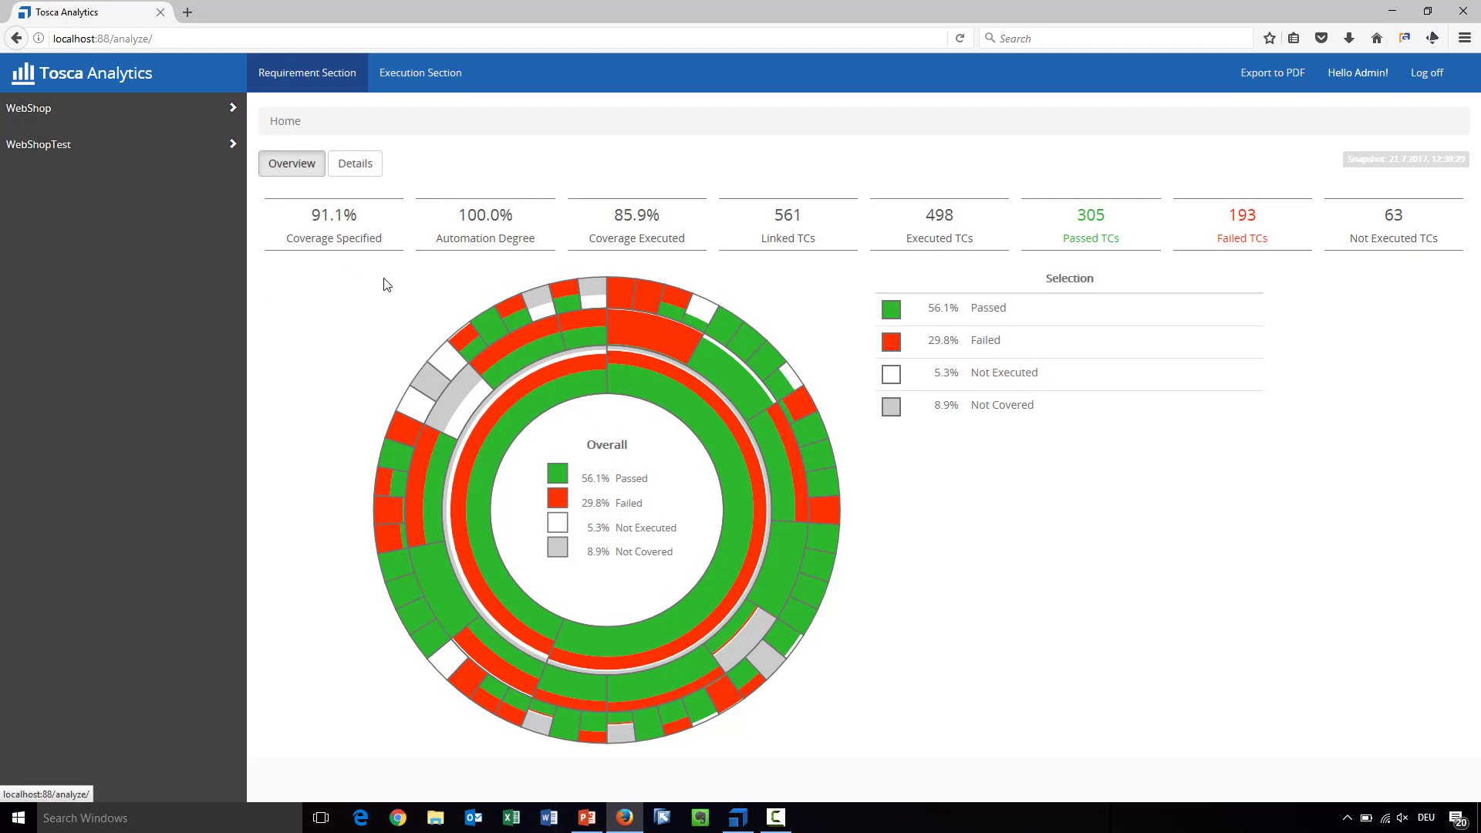
Step: Examine the overall requirement overview chart, expand the WebShop project and view the overview of its Customer Tasks set
mouse_move(649, 394)
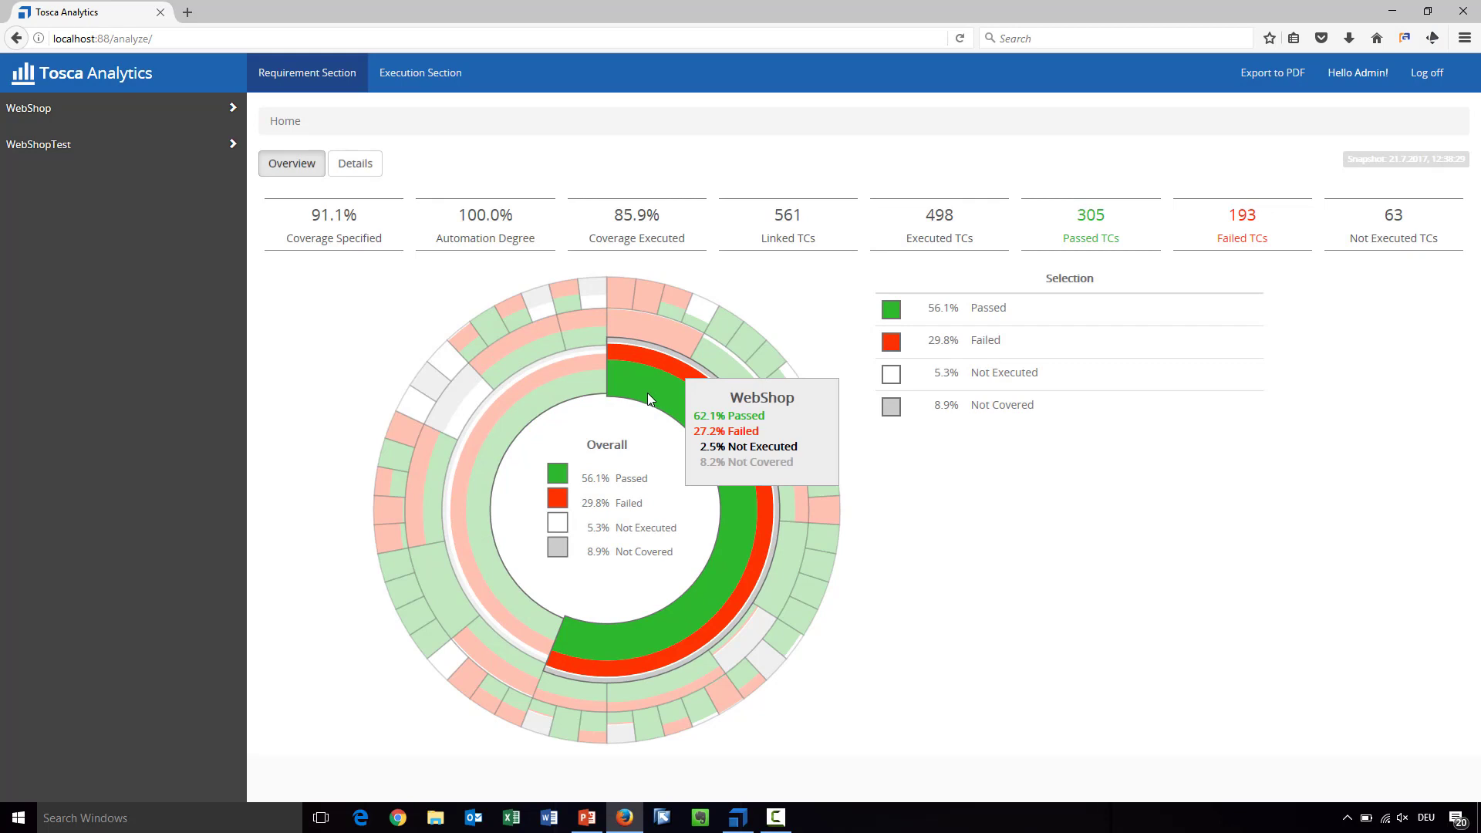
mouse_move(572, 377)
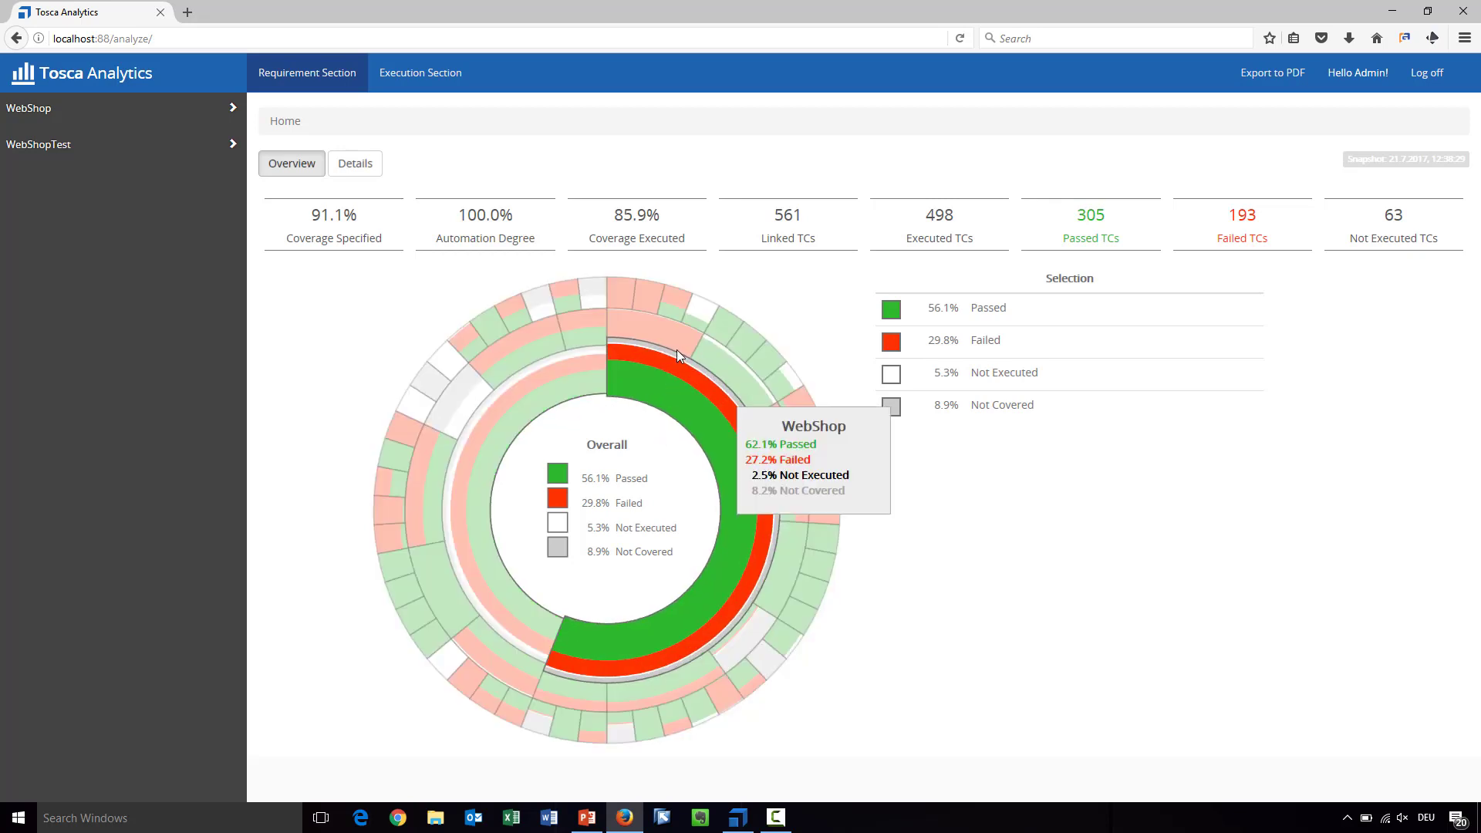
mouse_move(651, 338)
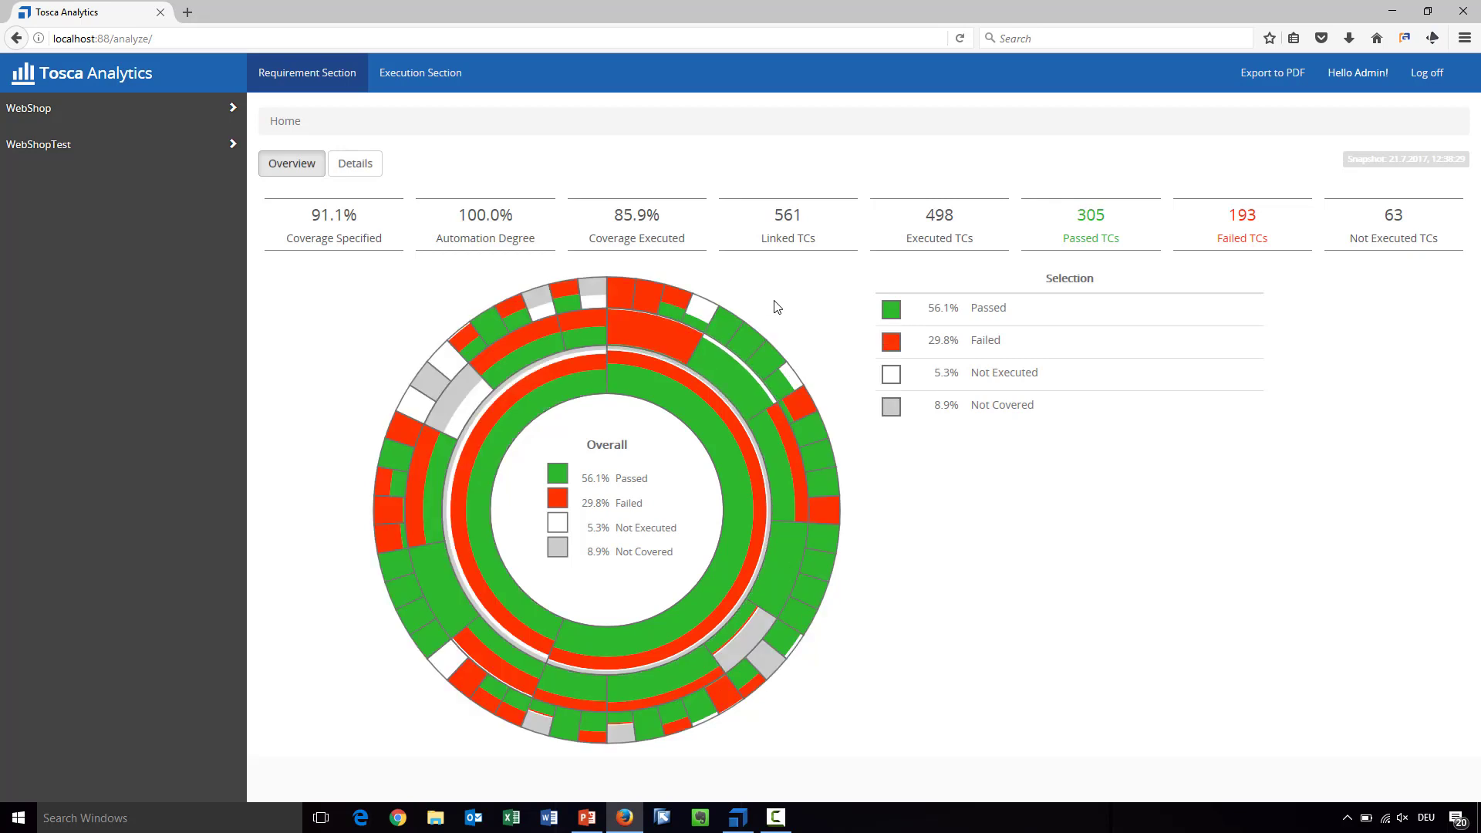
mouse_move(737, 378)
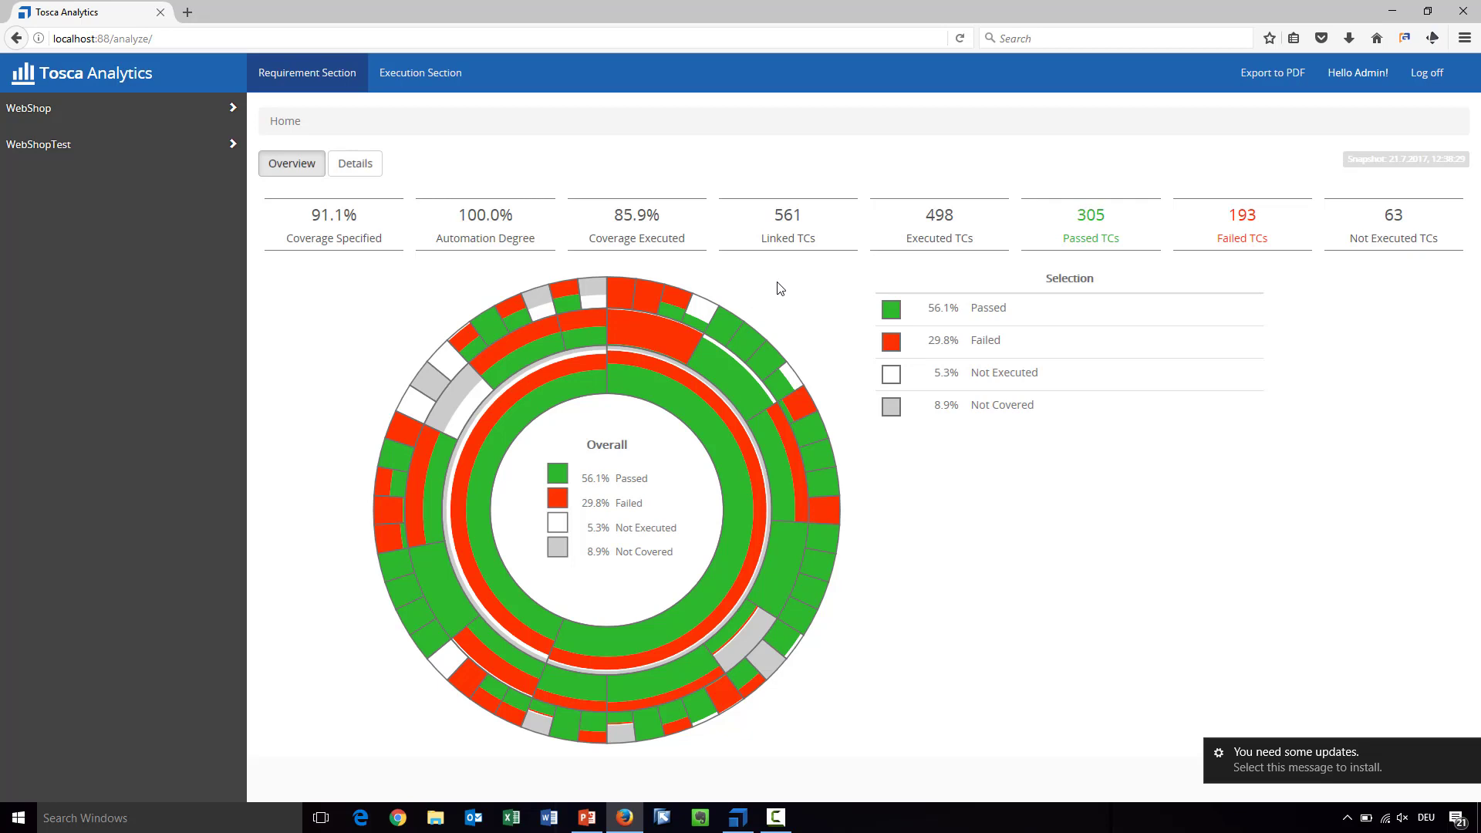
click(187, 111)
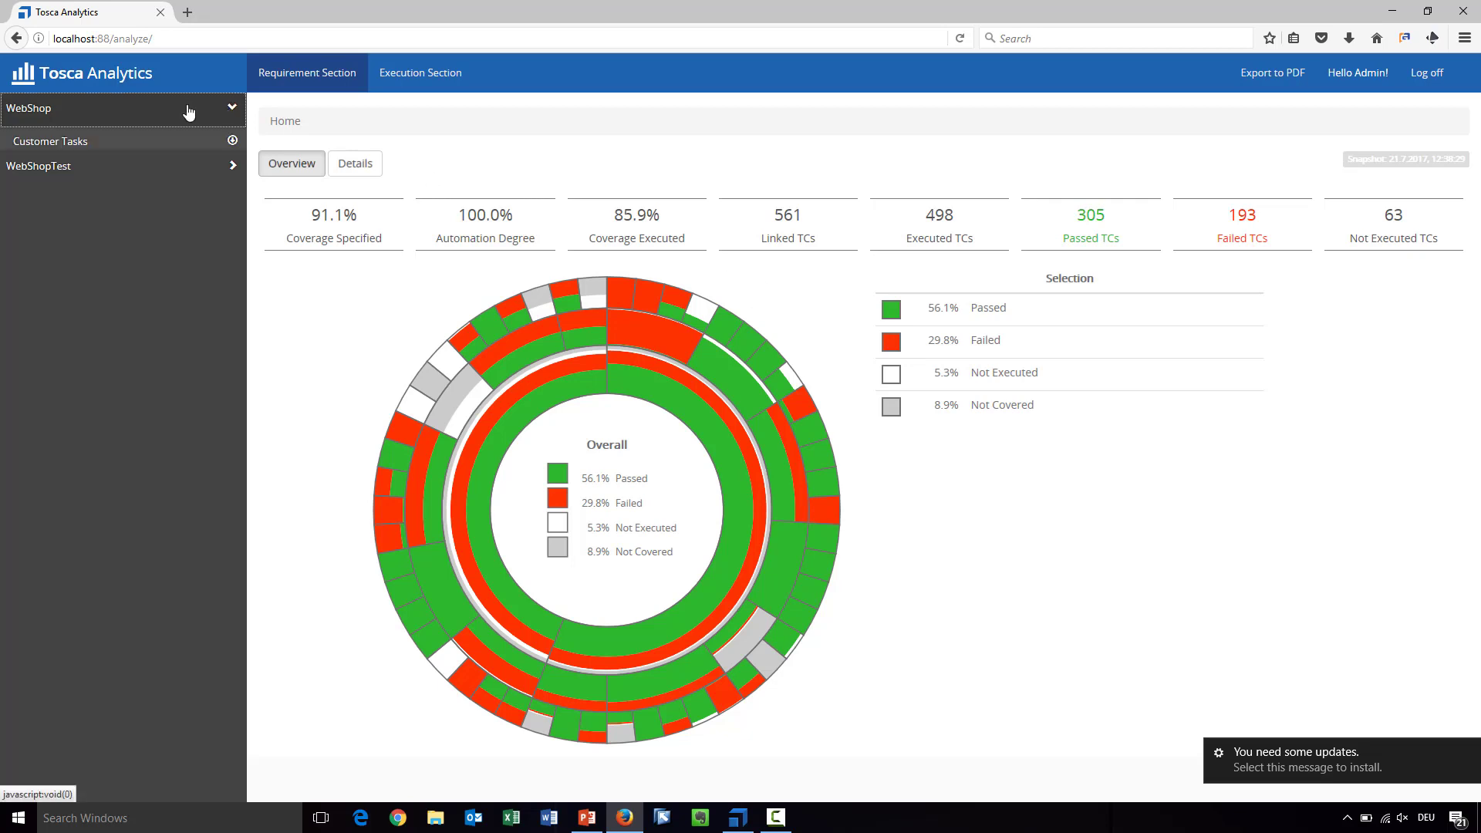
click(130, 145)
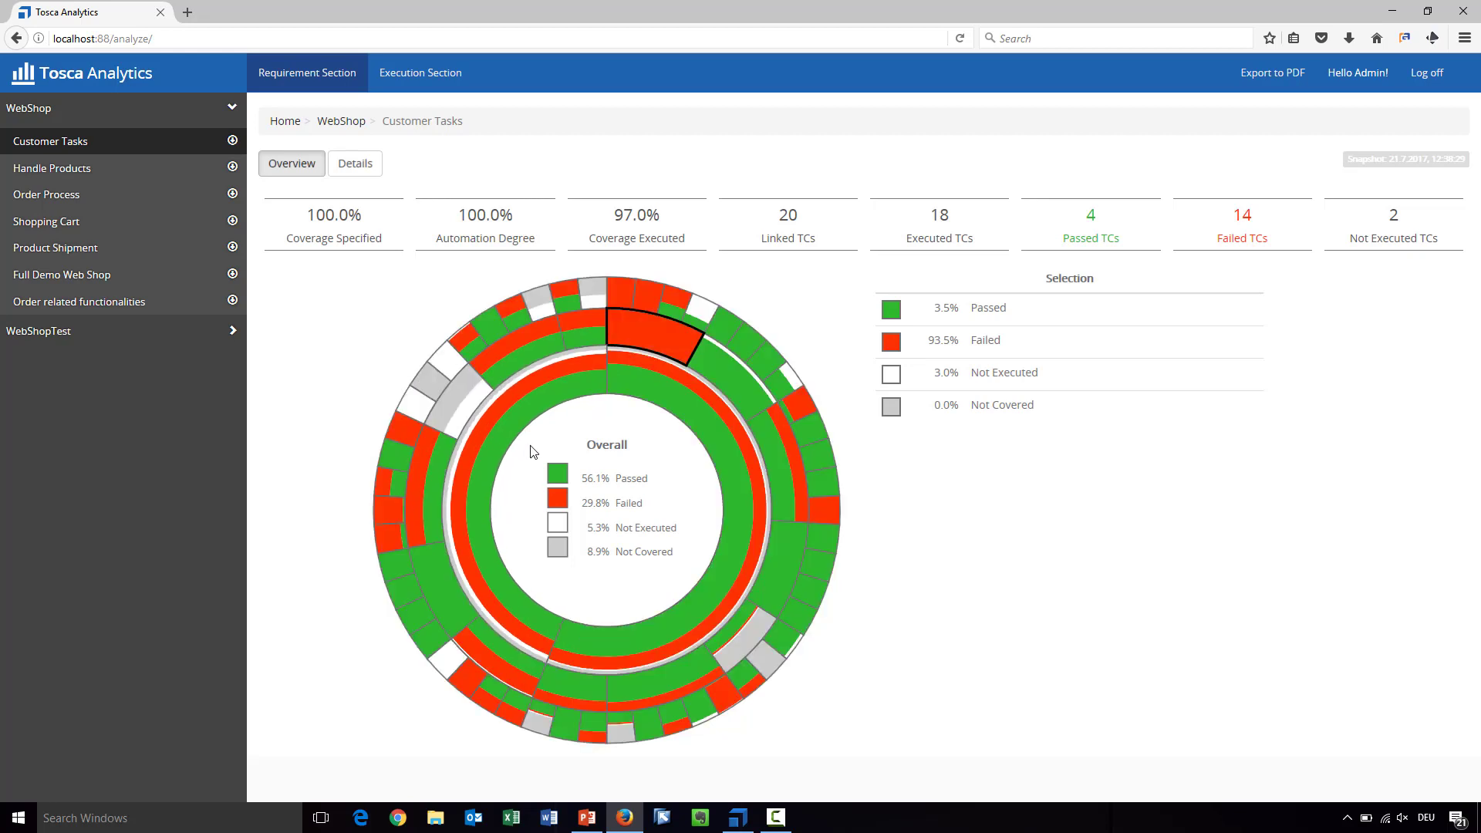
mouse_move(527, 416)
click(299, 168)
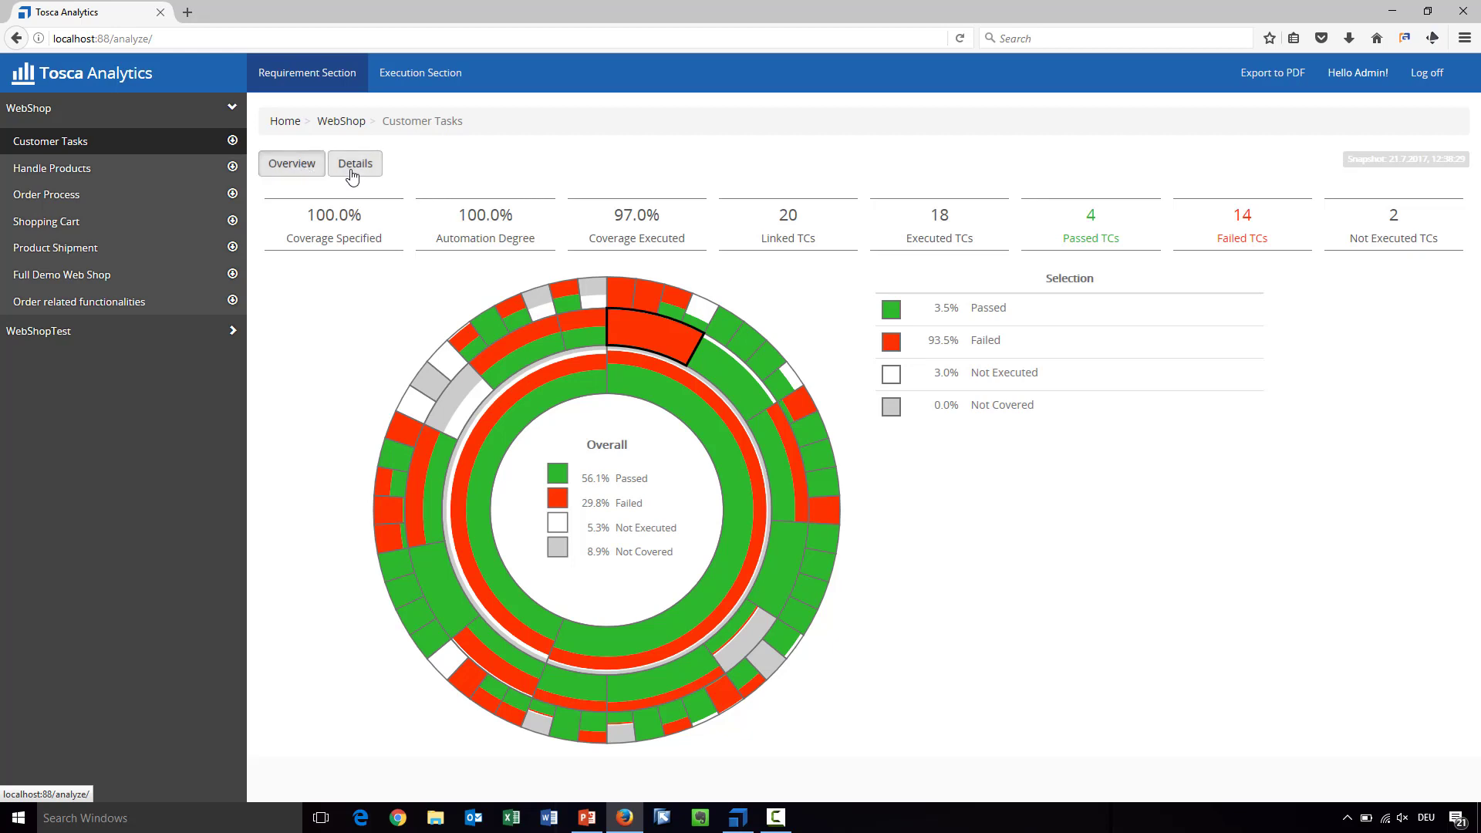
Step: Show the details of Customer Tasks and go through its Login, Register and Modify Customer Data requirements
click(352, 166)
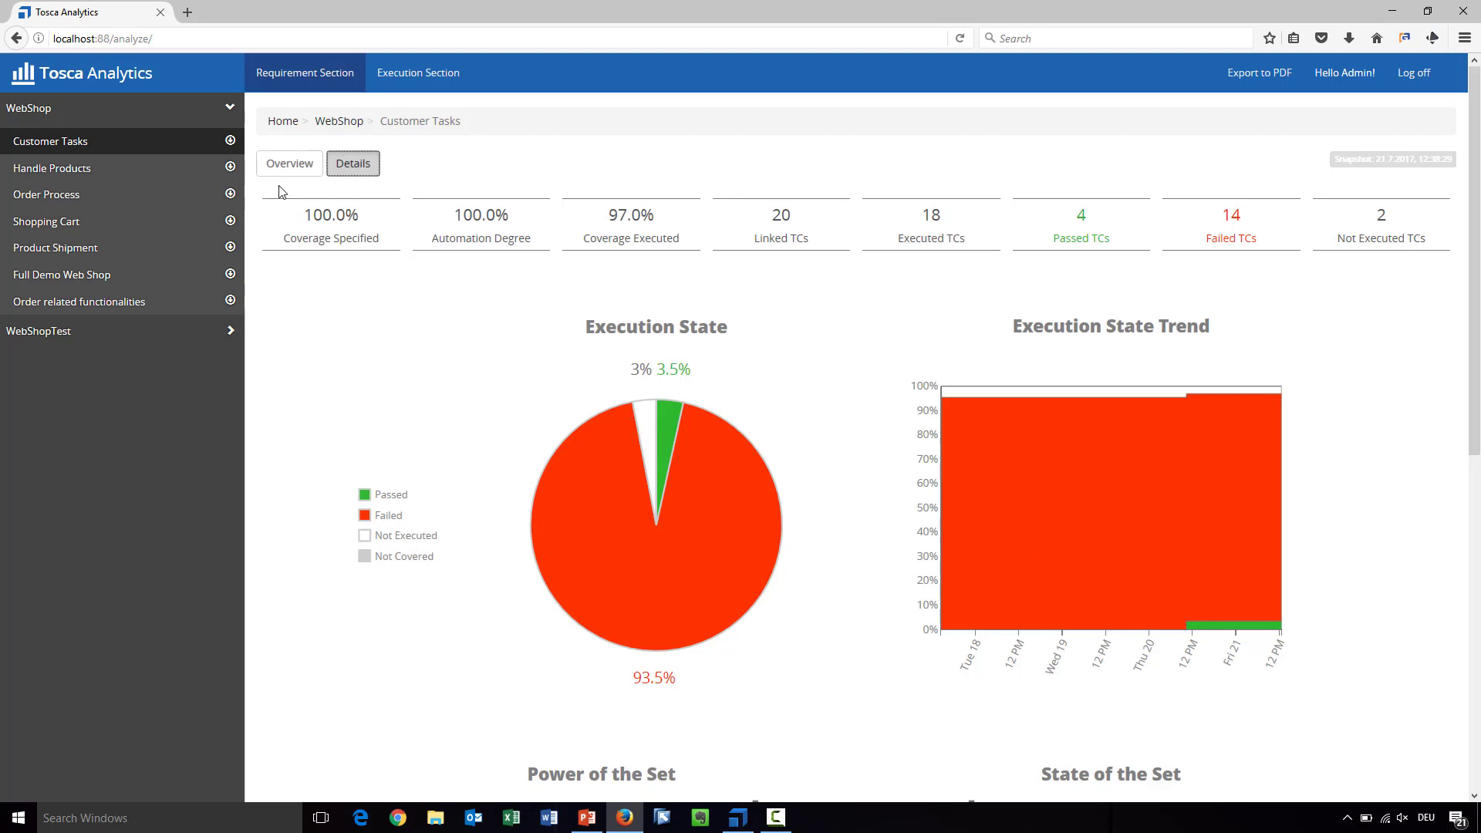
click(230, 141)
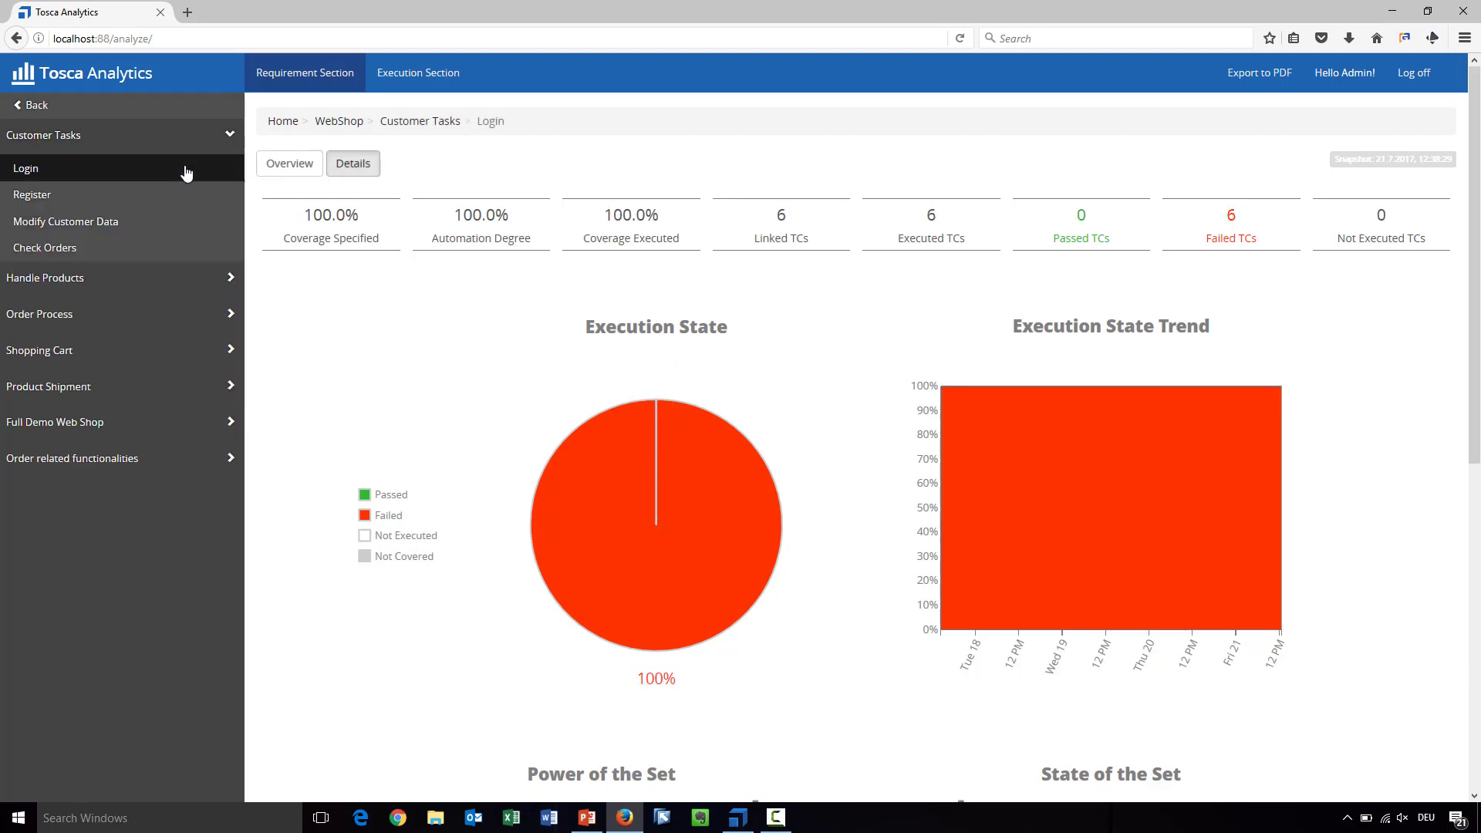
click(183, 205)
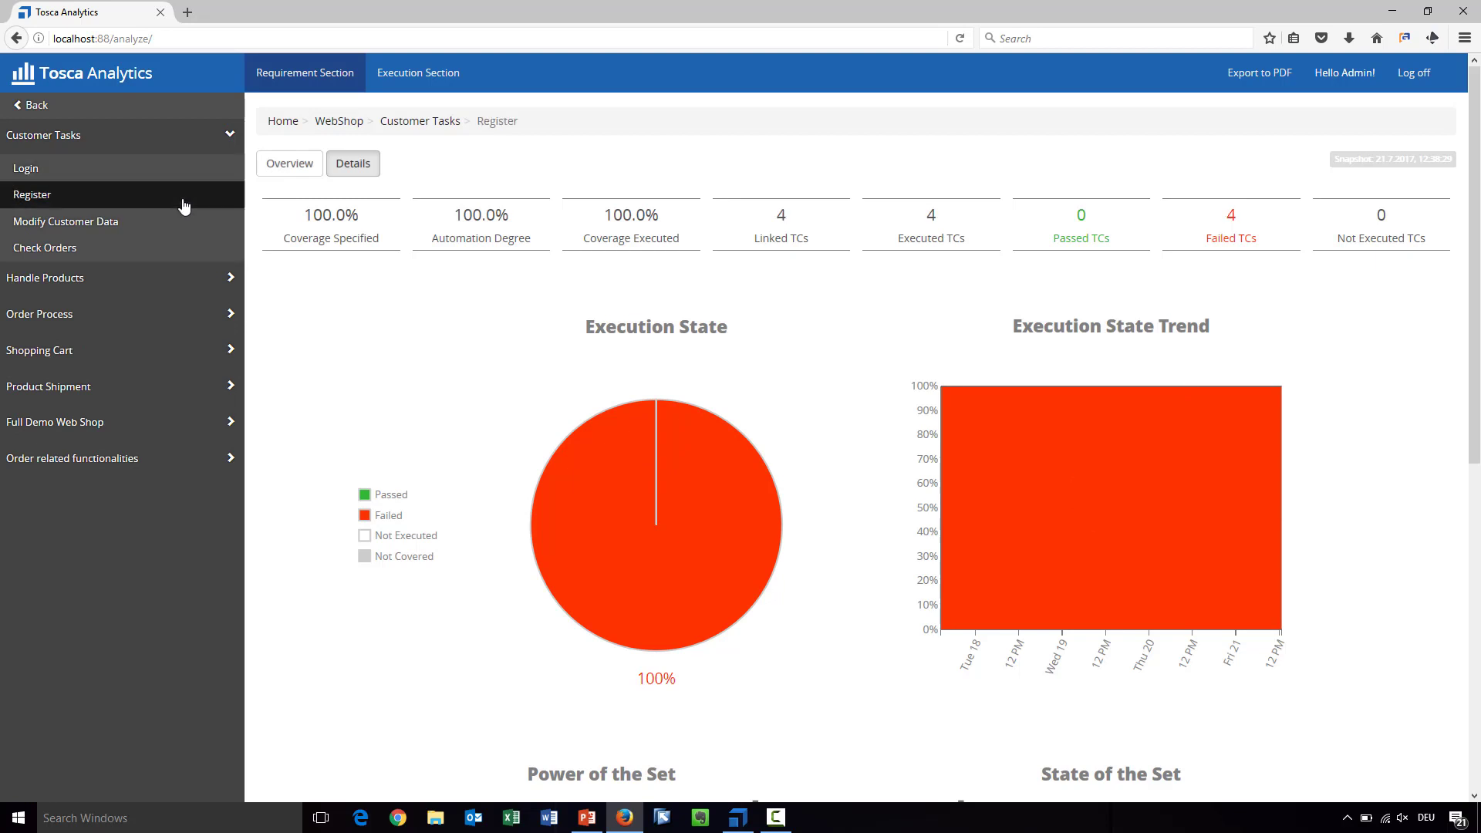
click(179, 223)
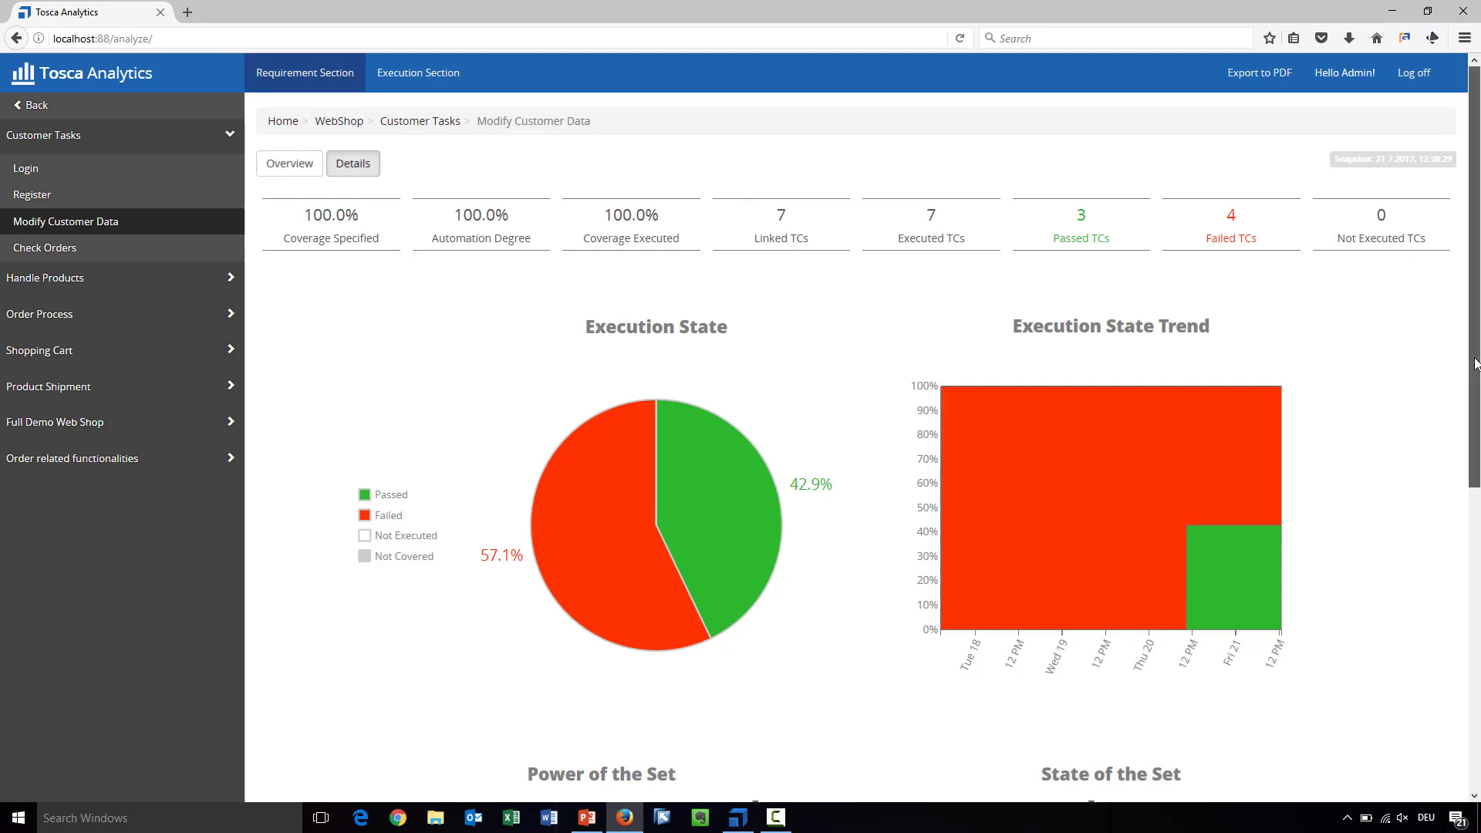
Step: Examine the Power of the Set and State of the Set diagrams for Modify Customer Data
scroll(1475, 365, down, 1)
drag(1475, 364, 1478, 671)
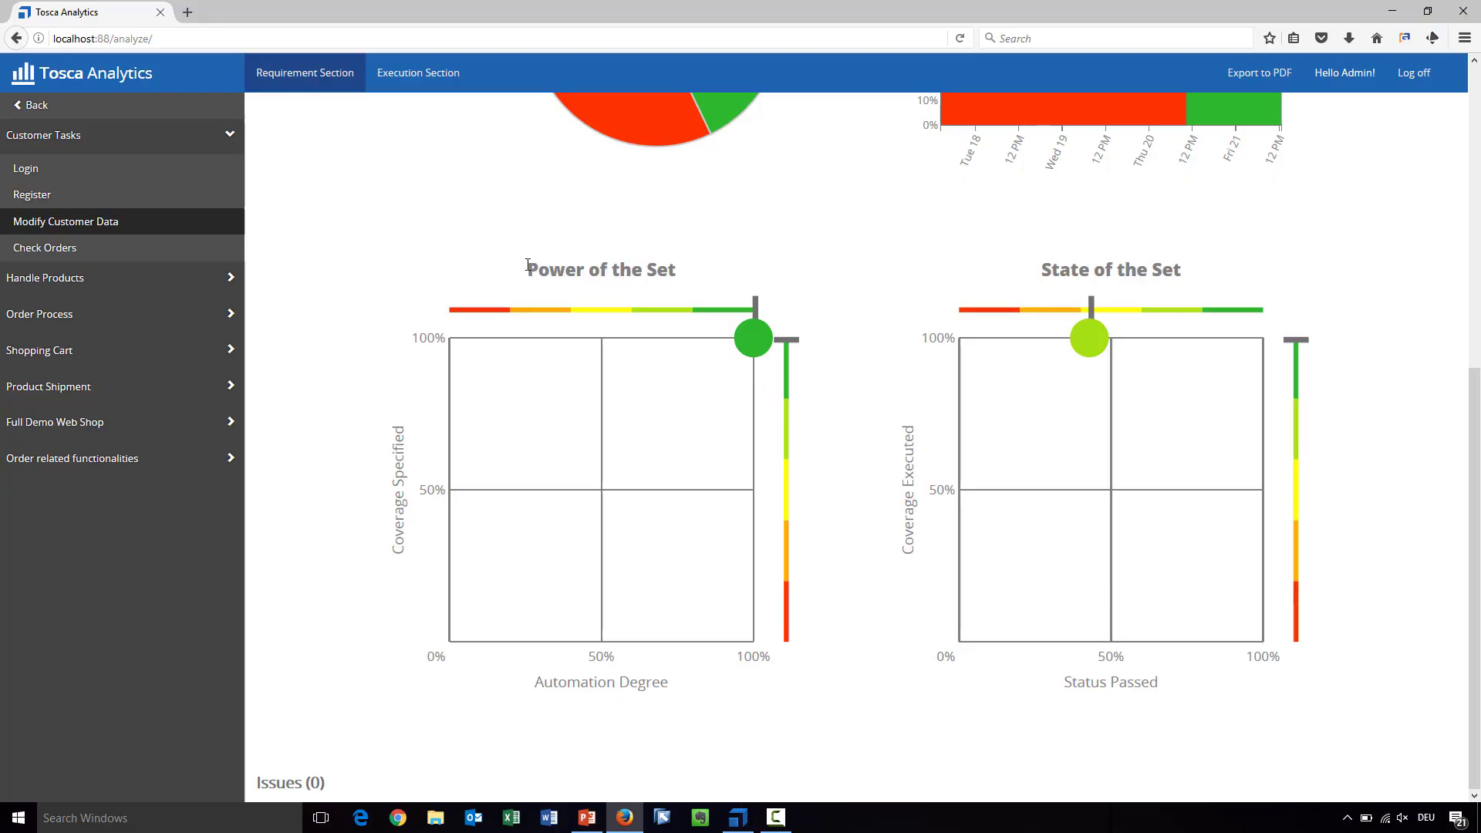
drag(529, 266, 671, 276)
click(668, 277)
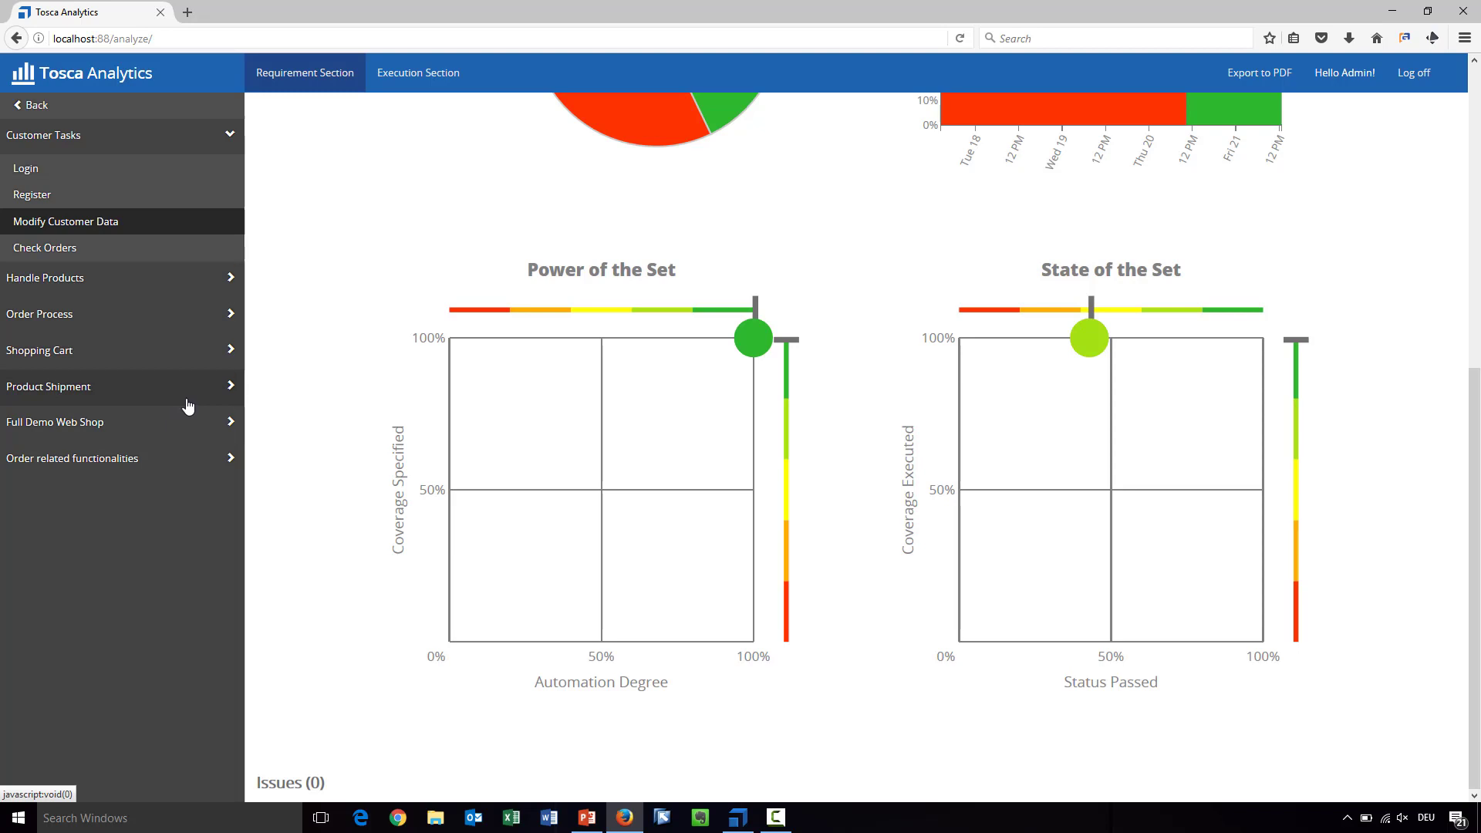
Step: View the Login requirement's details and examine the issue listed below its diagrams
click(128, 173)
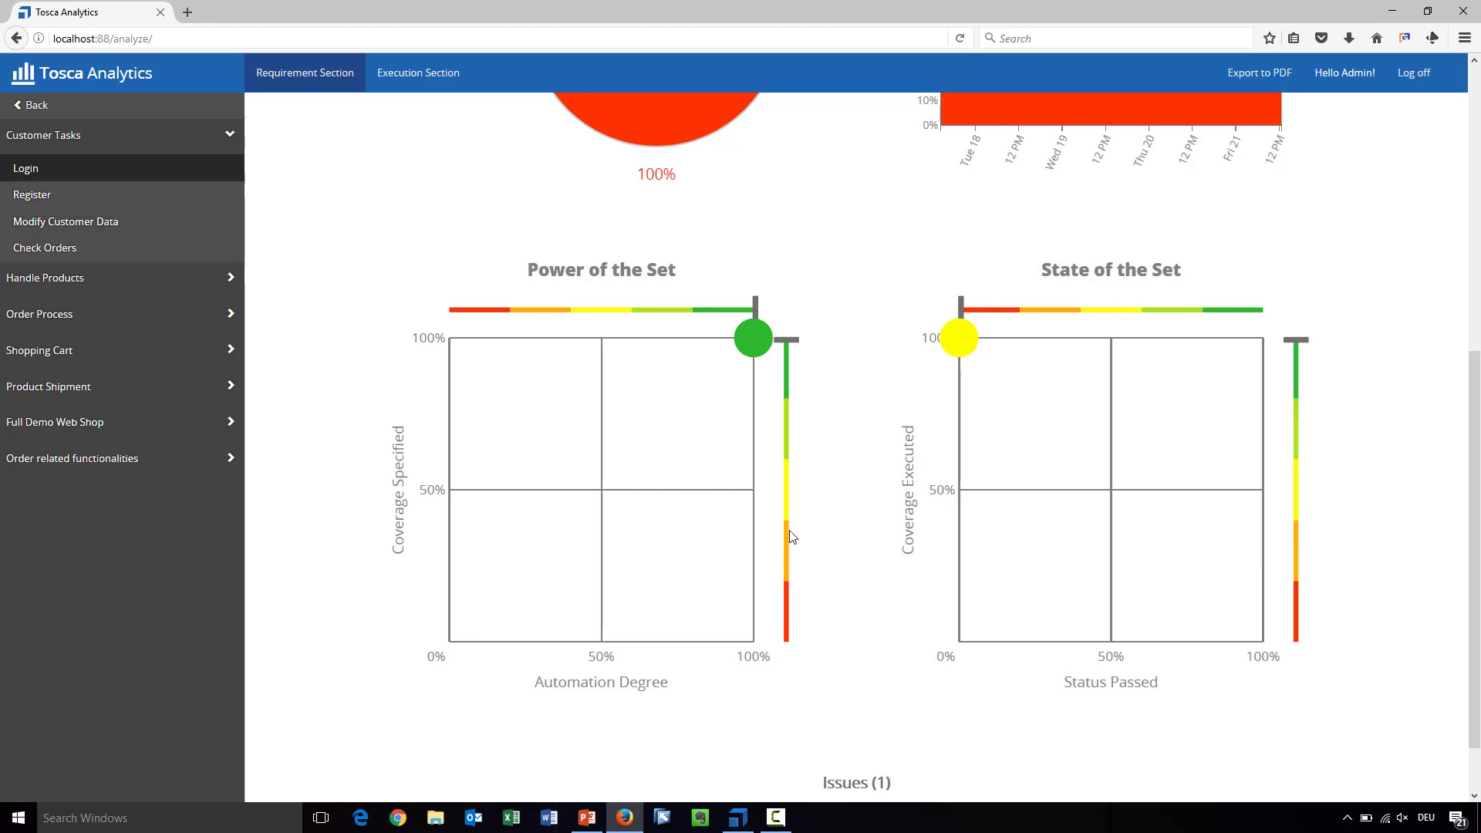
scroll(858, 640, down, 2)
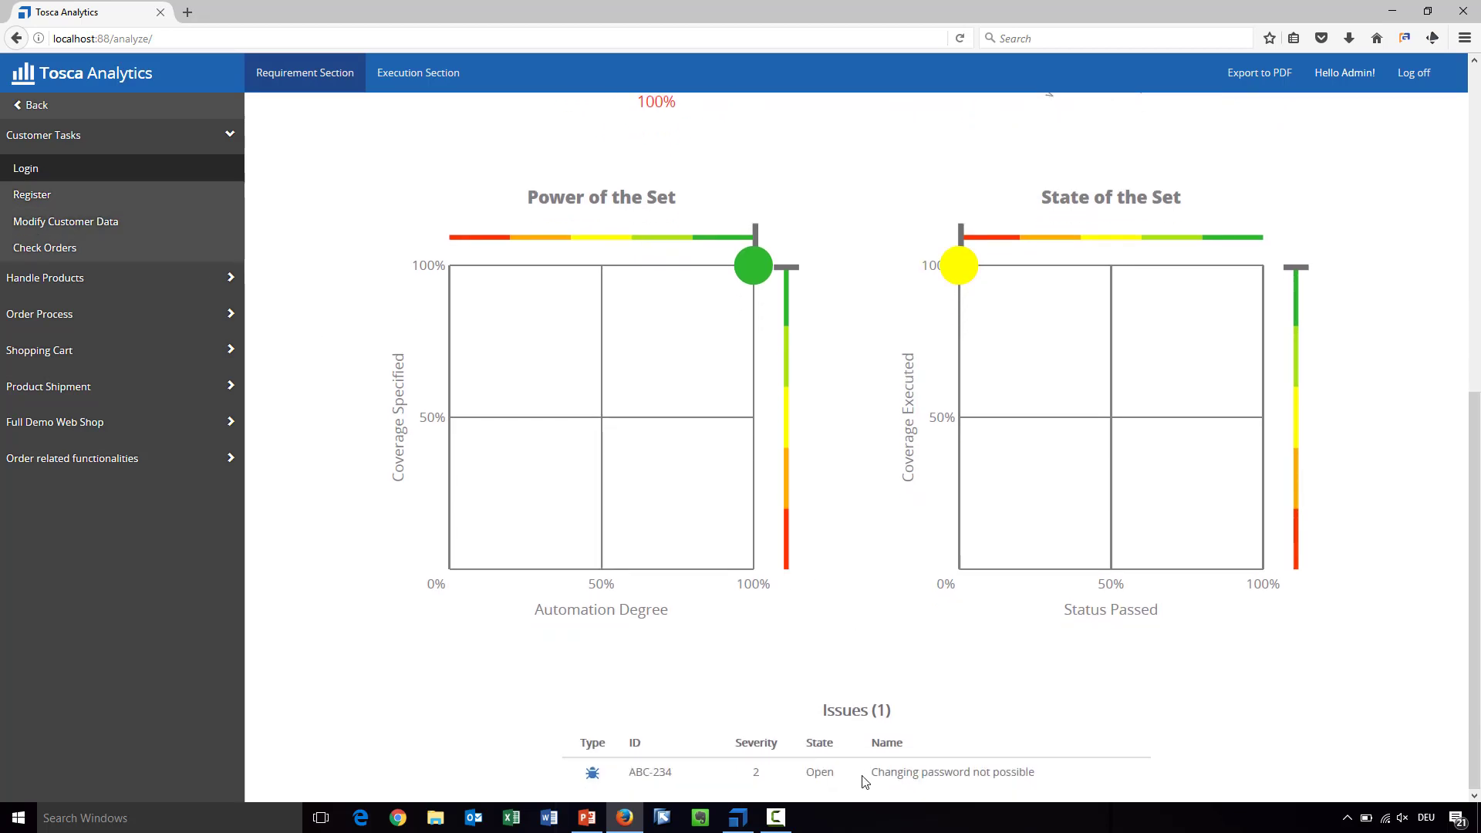
drag(867, 773, 1037, 785)
click(998, 756)
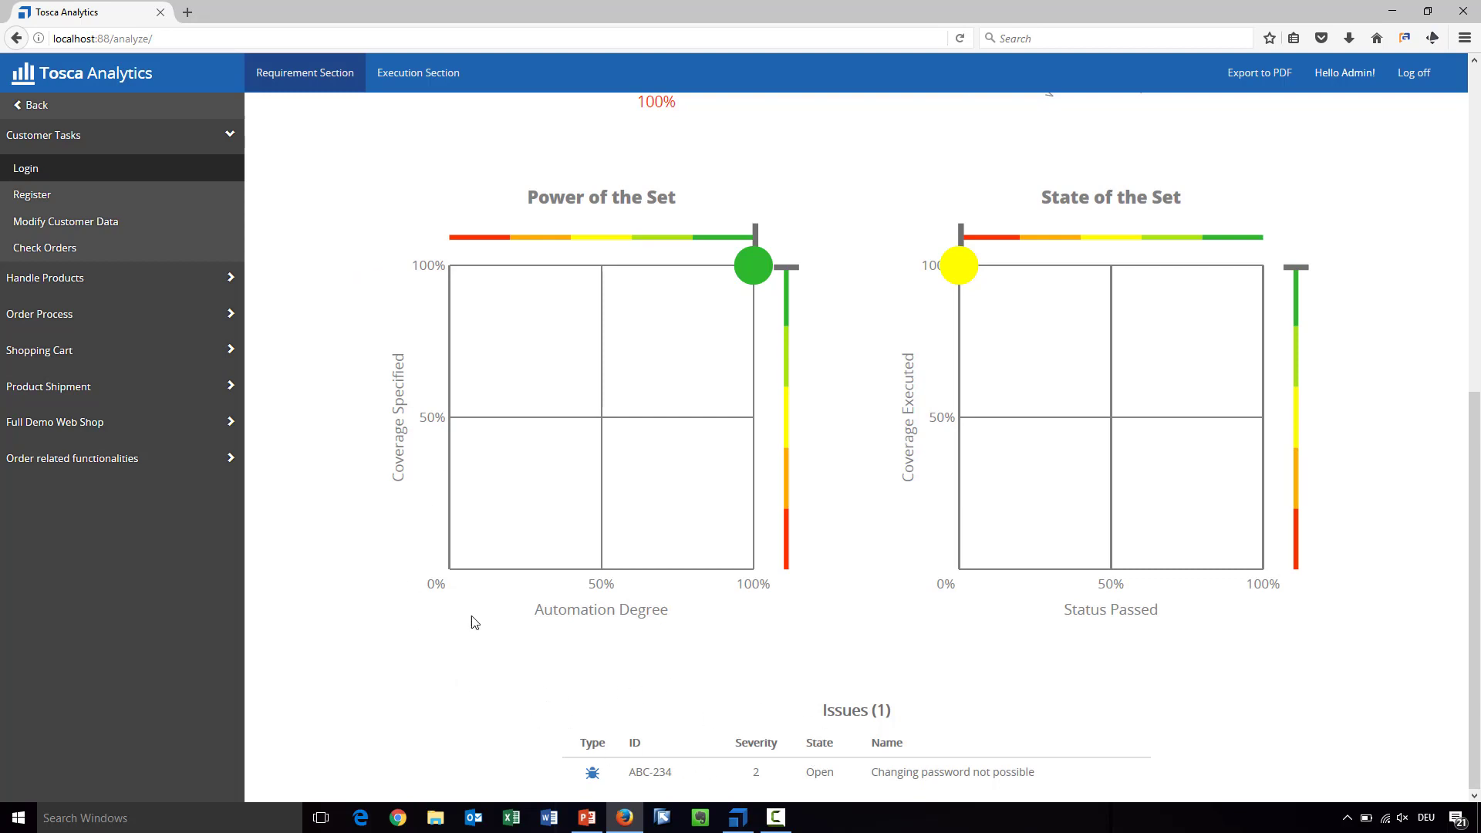
Step: Compare the execution charts and set diagrams of the Modify Customer Data and Check Orders requirements
scroll(305, 451, up, 8)
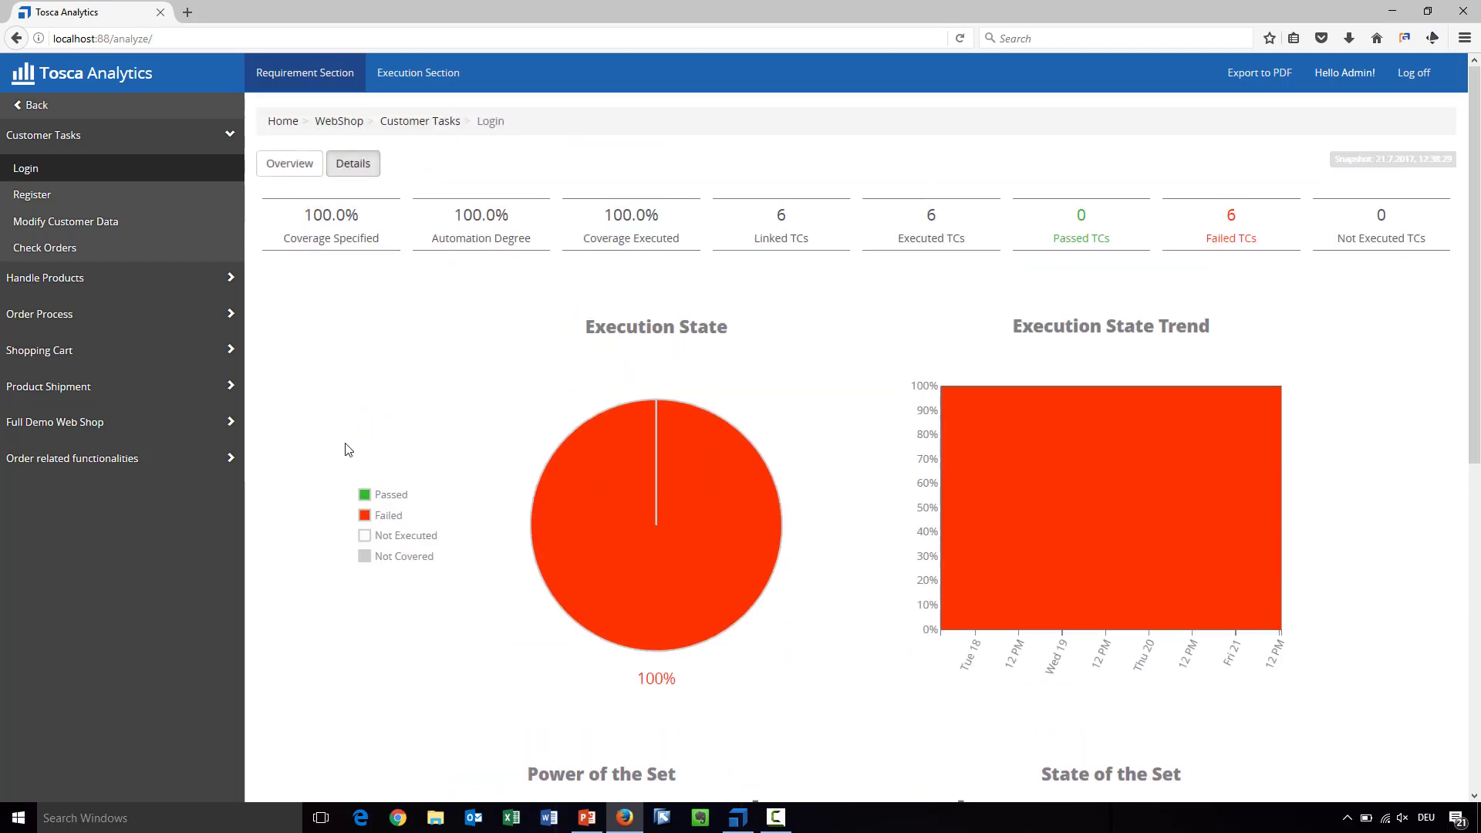
click(231, 195)
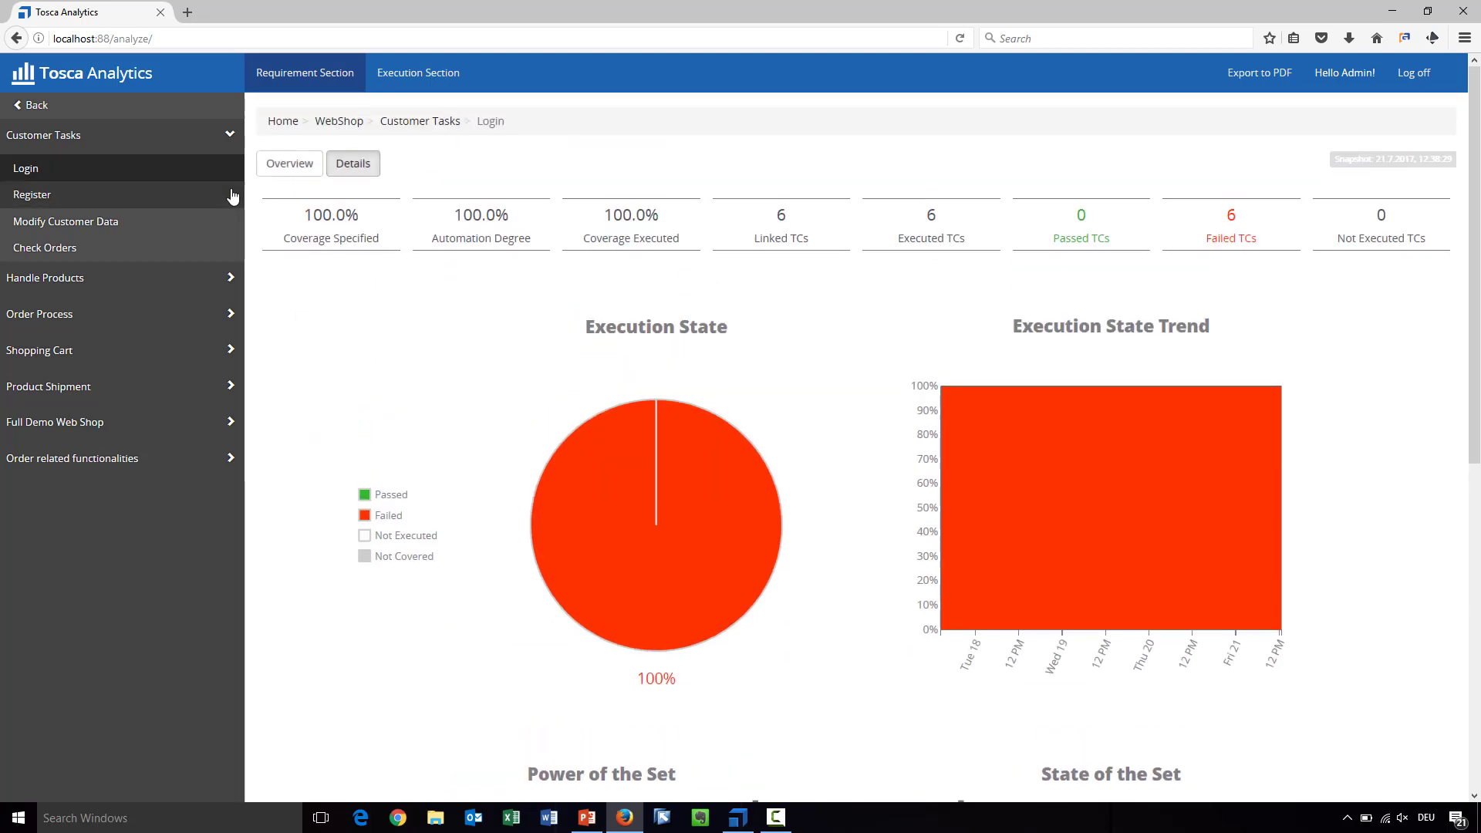
click(232, 219)
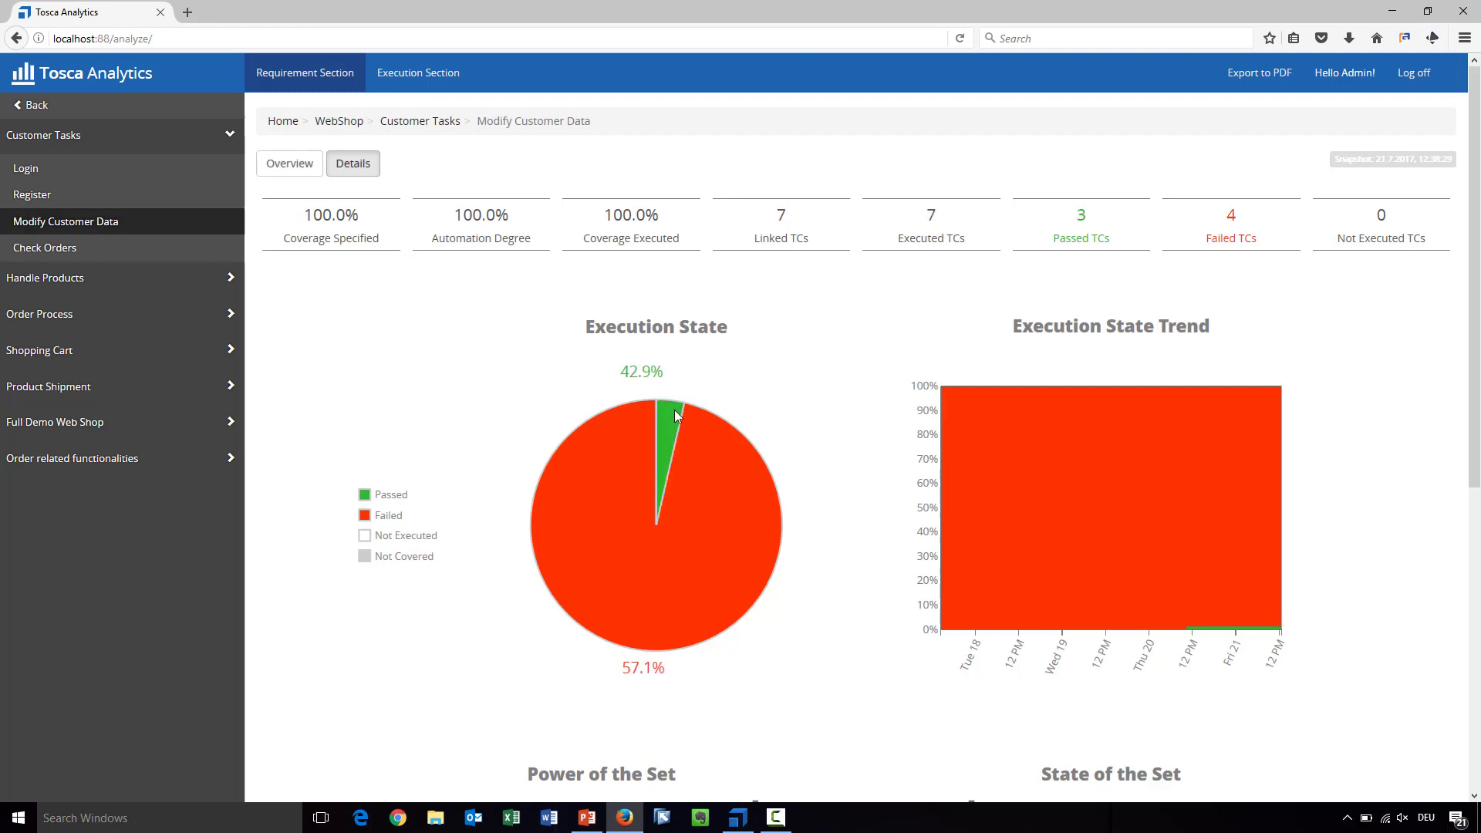
scroll(674, 409, down, 6)
click(234, 249)
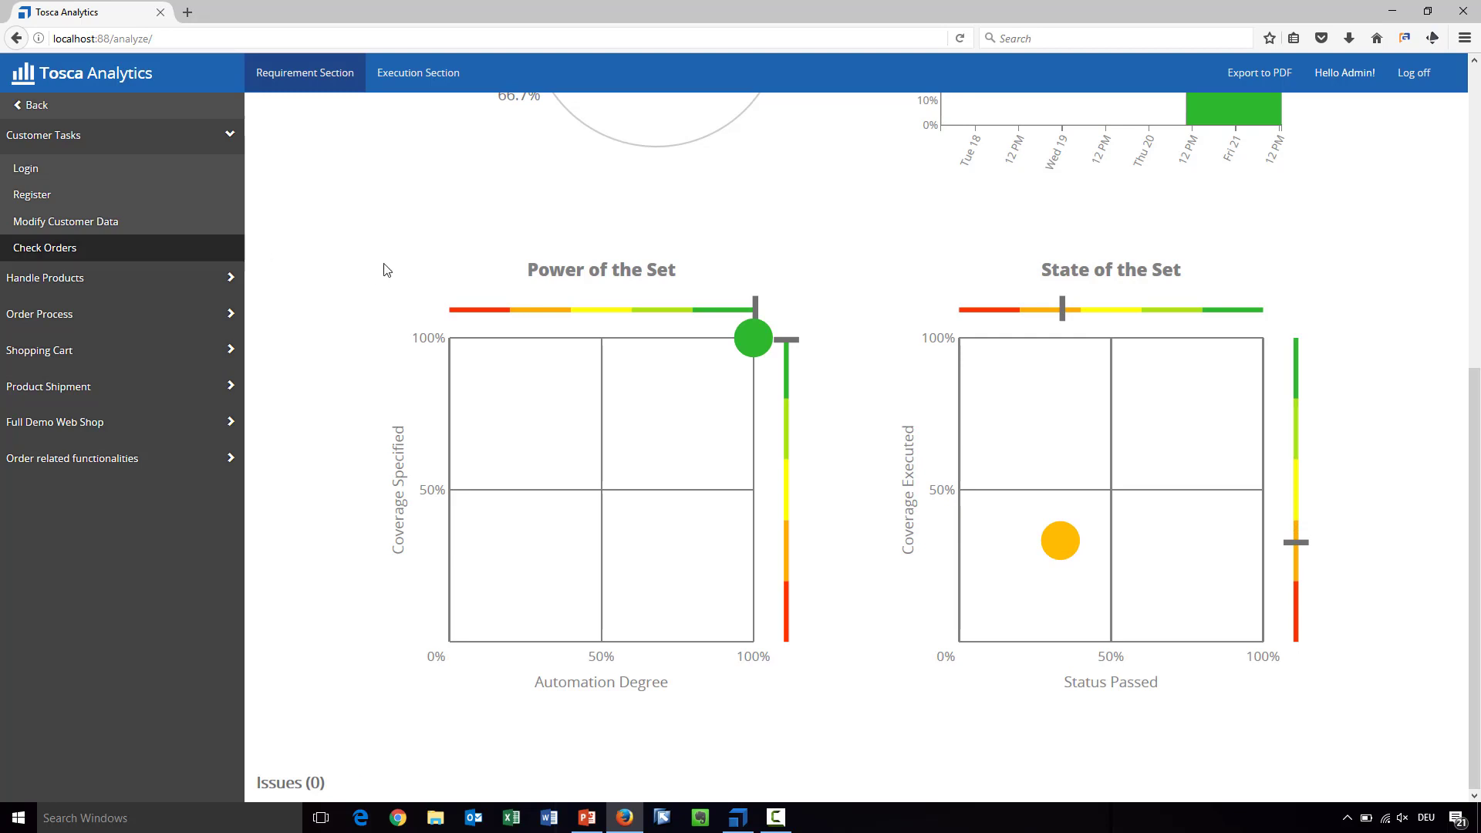
scroll(387, 271, up, 6)
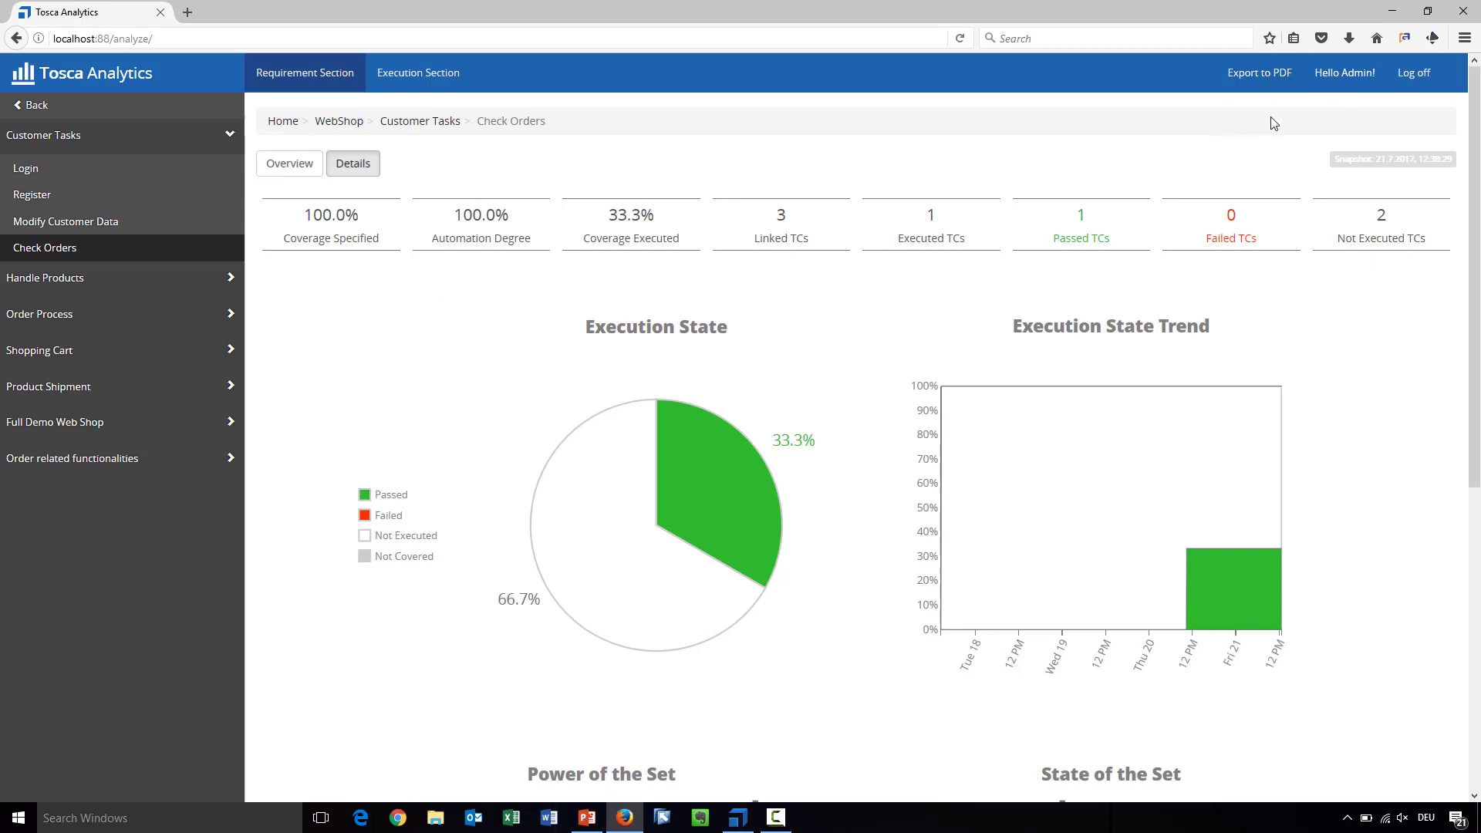
Step: Export the Login requirement's details to an A4 (210 × 297mm) PDF and open ToscaAnalyticsReport.pdf with the default viewer
click(184, 172)
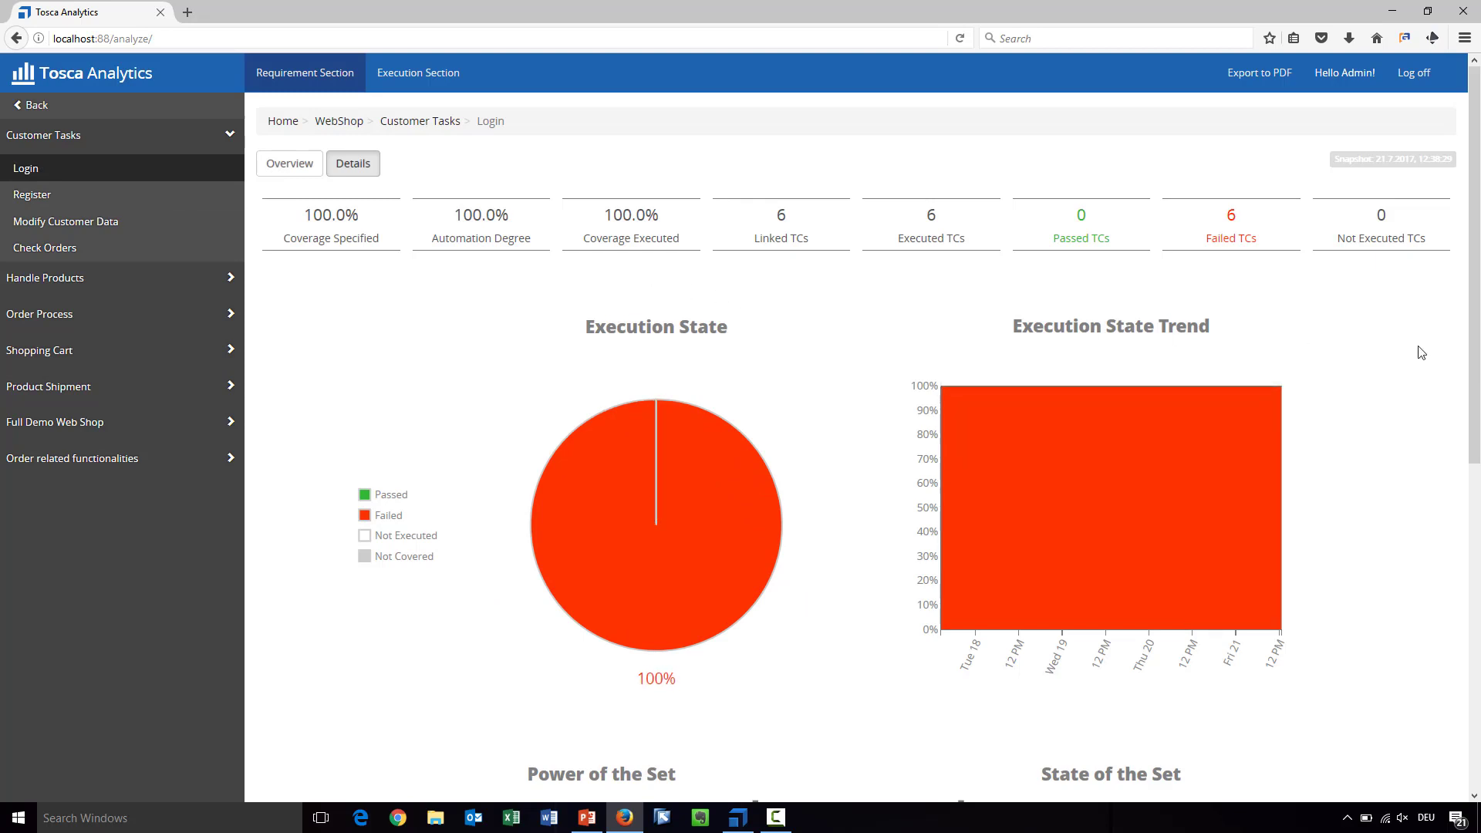
mouse_move(1474, 334)
mouse_down()
mouse_move(1477, 674)
mouse_move(1478, 338)
mouse_up()
click(1260, 72)
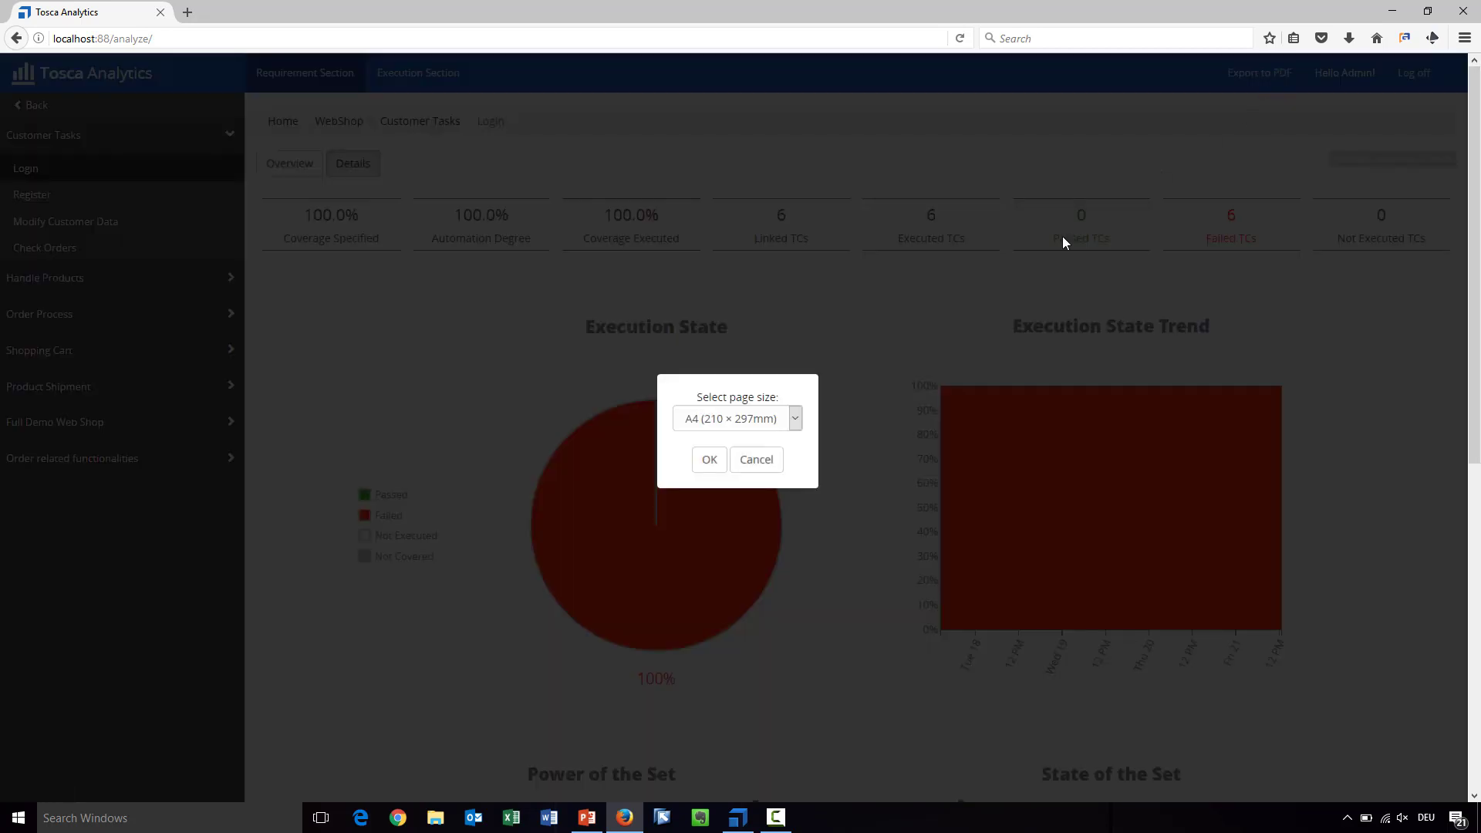
click(797, 419)
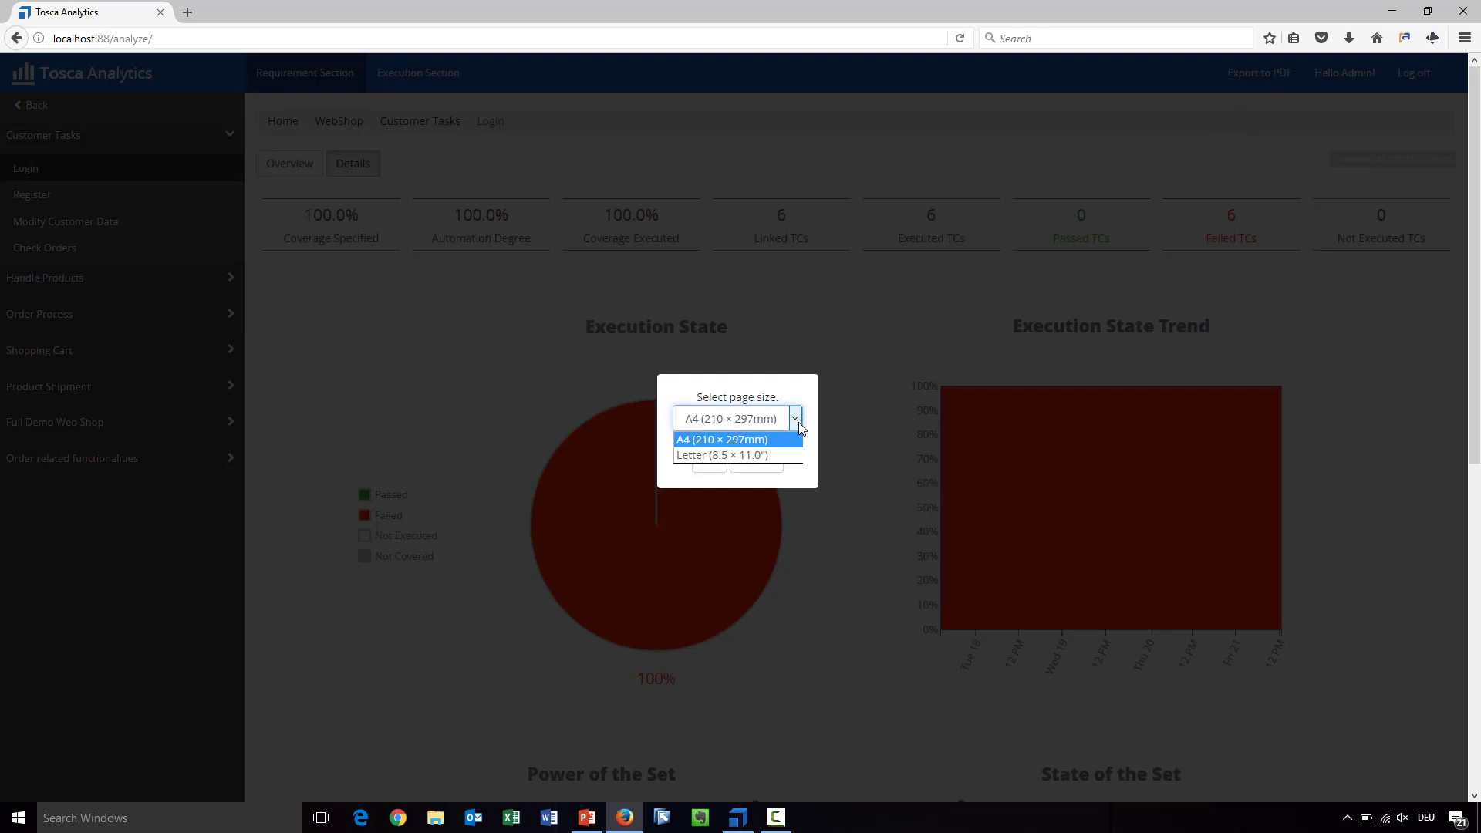
click(798, 423)
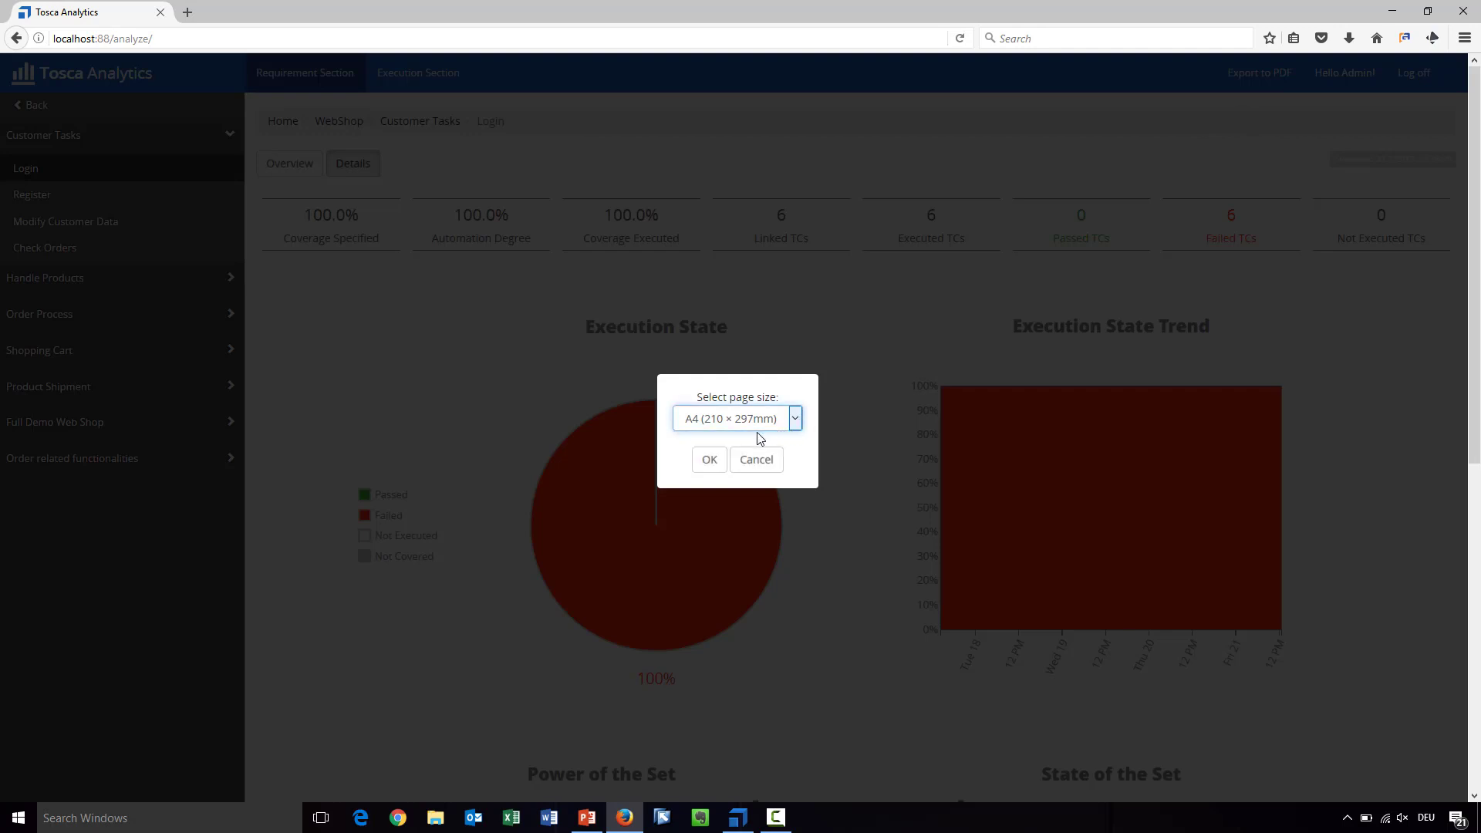
click(710, 461)
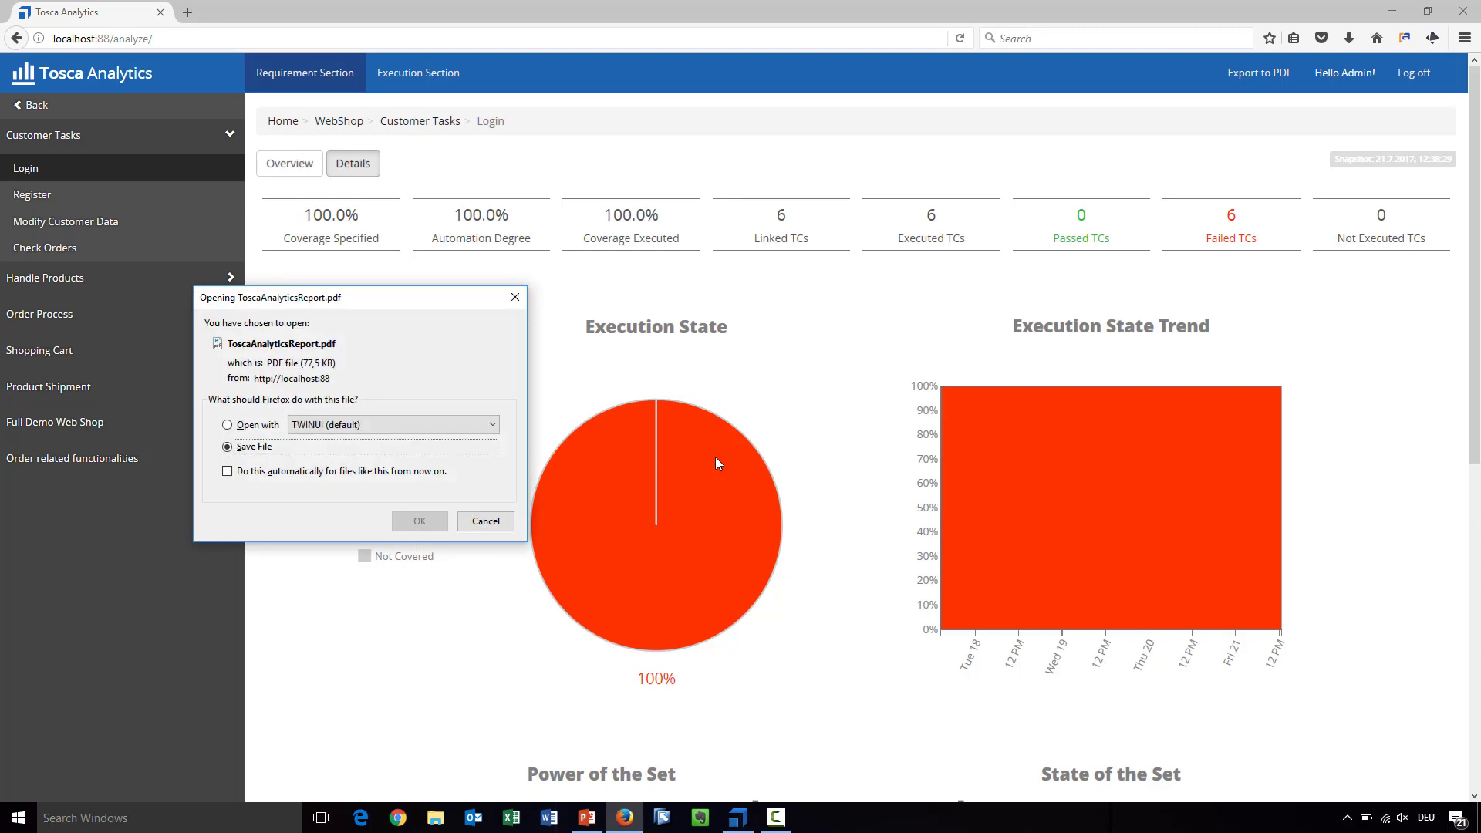
click(259, 425)
click(405, 523)
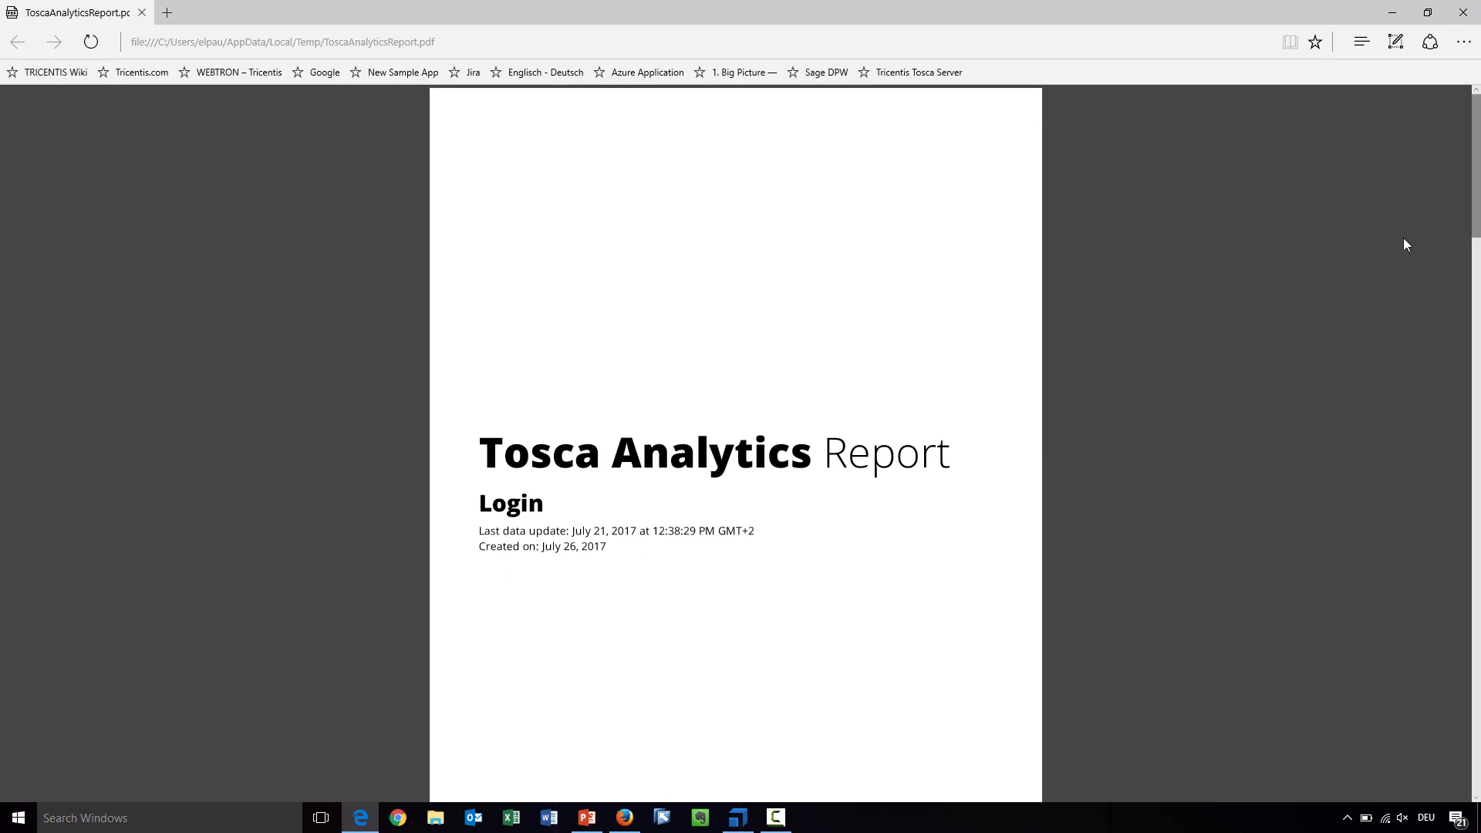
Step: Read through the exported Login report from its title page and overview to the details and issues, and close it
drag(480, 502, 590, 508)
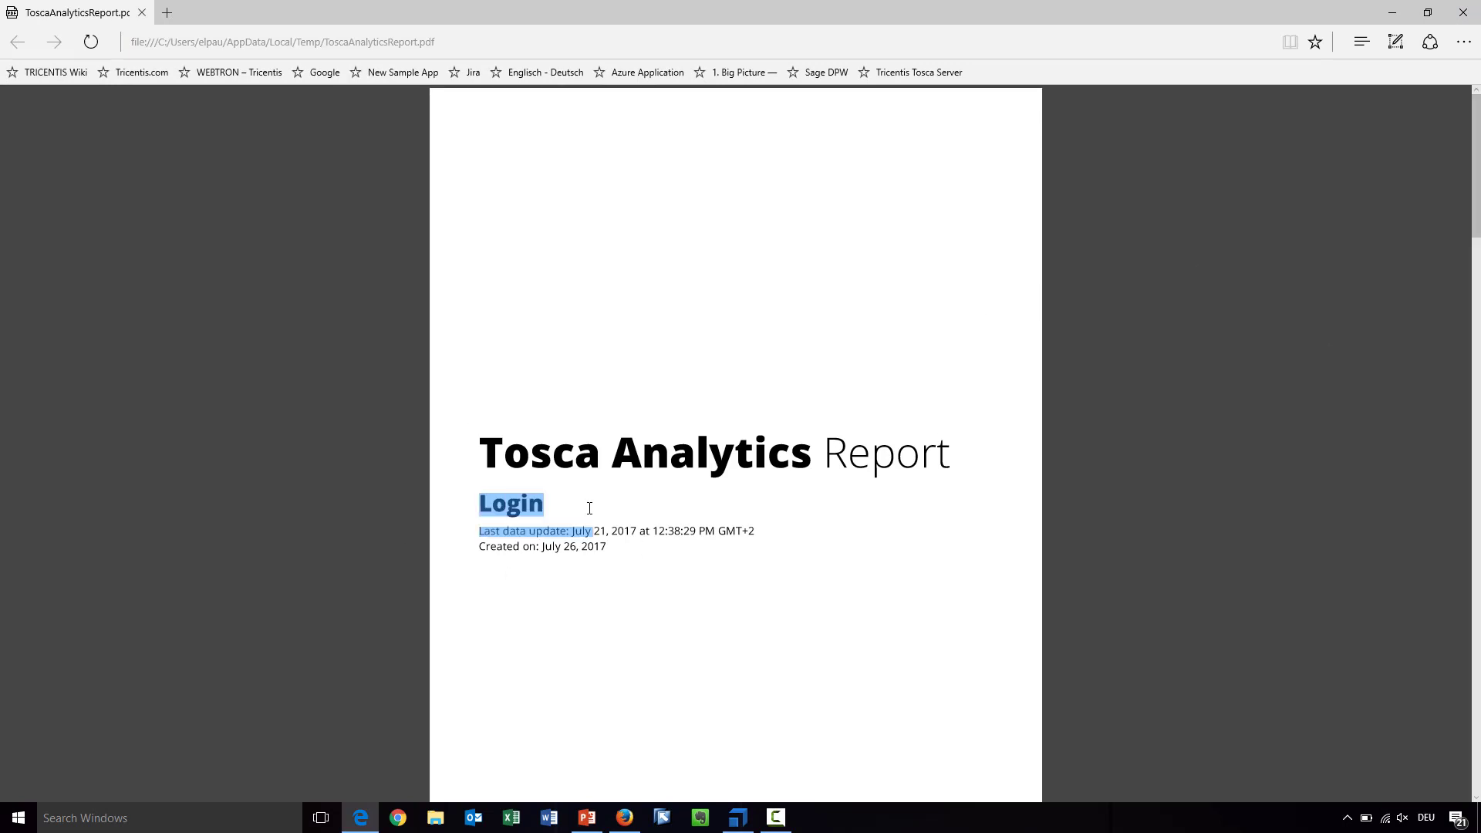
click(545, 507)
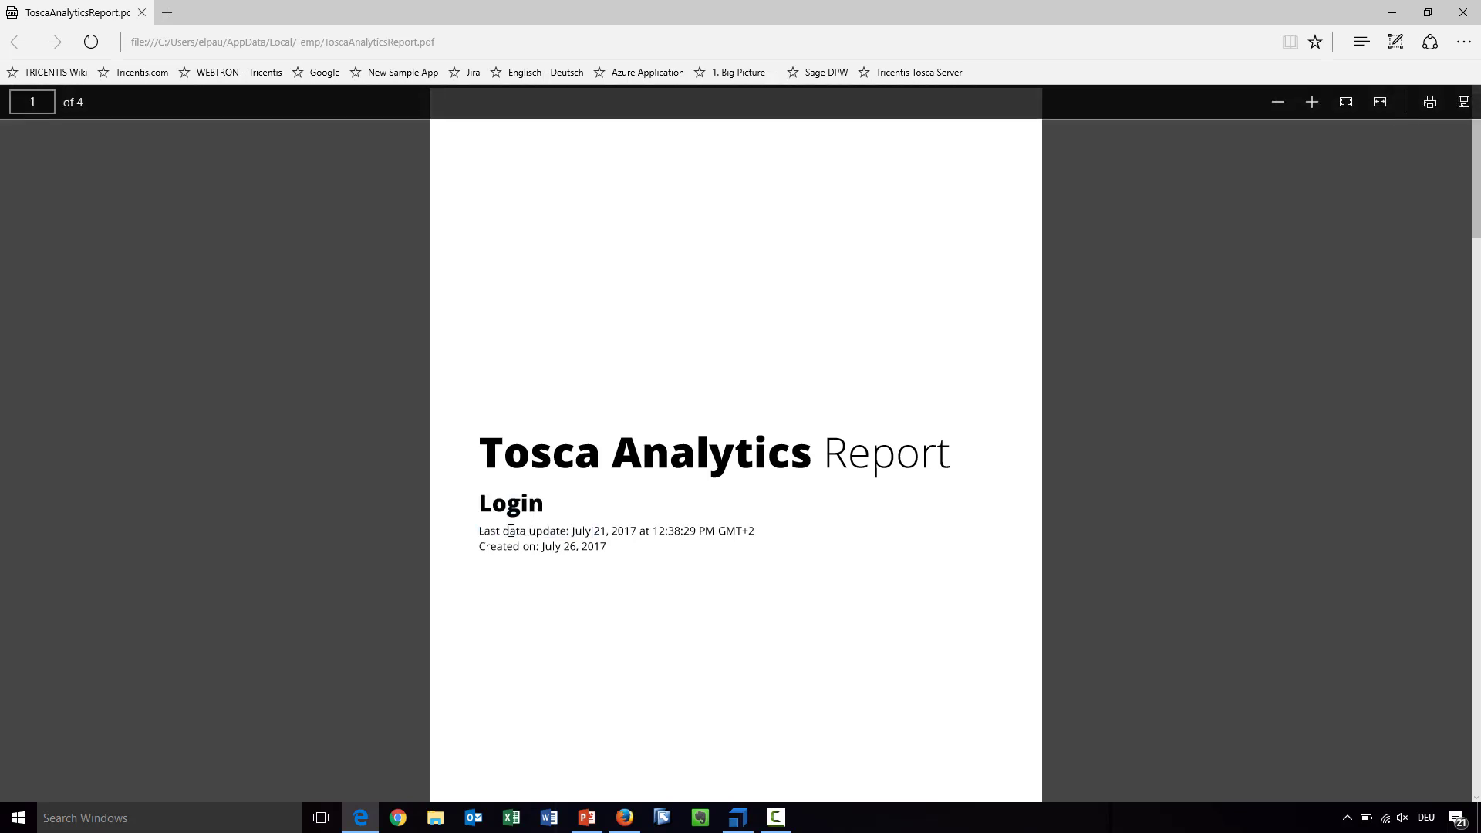
drag(481, 531, 692, 533)
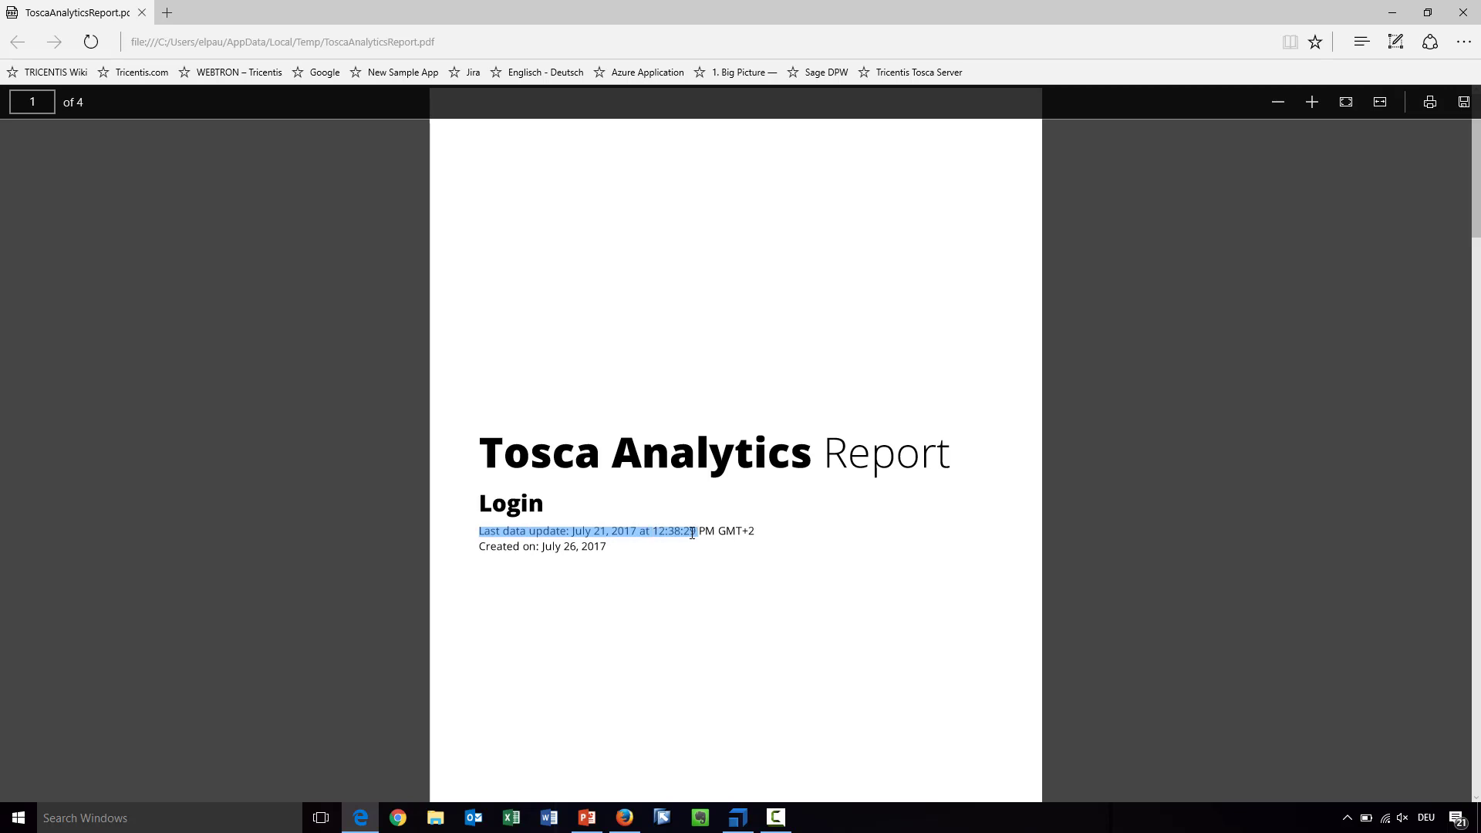
click(652, 534)
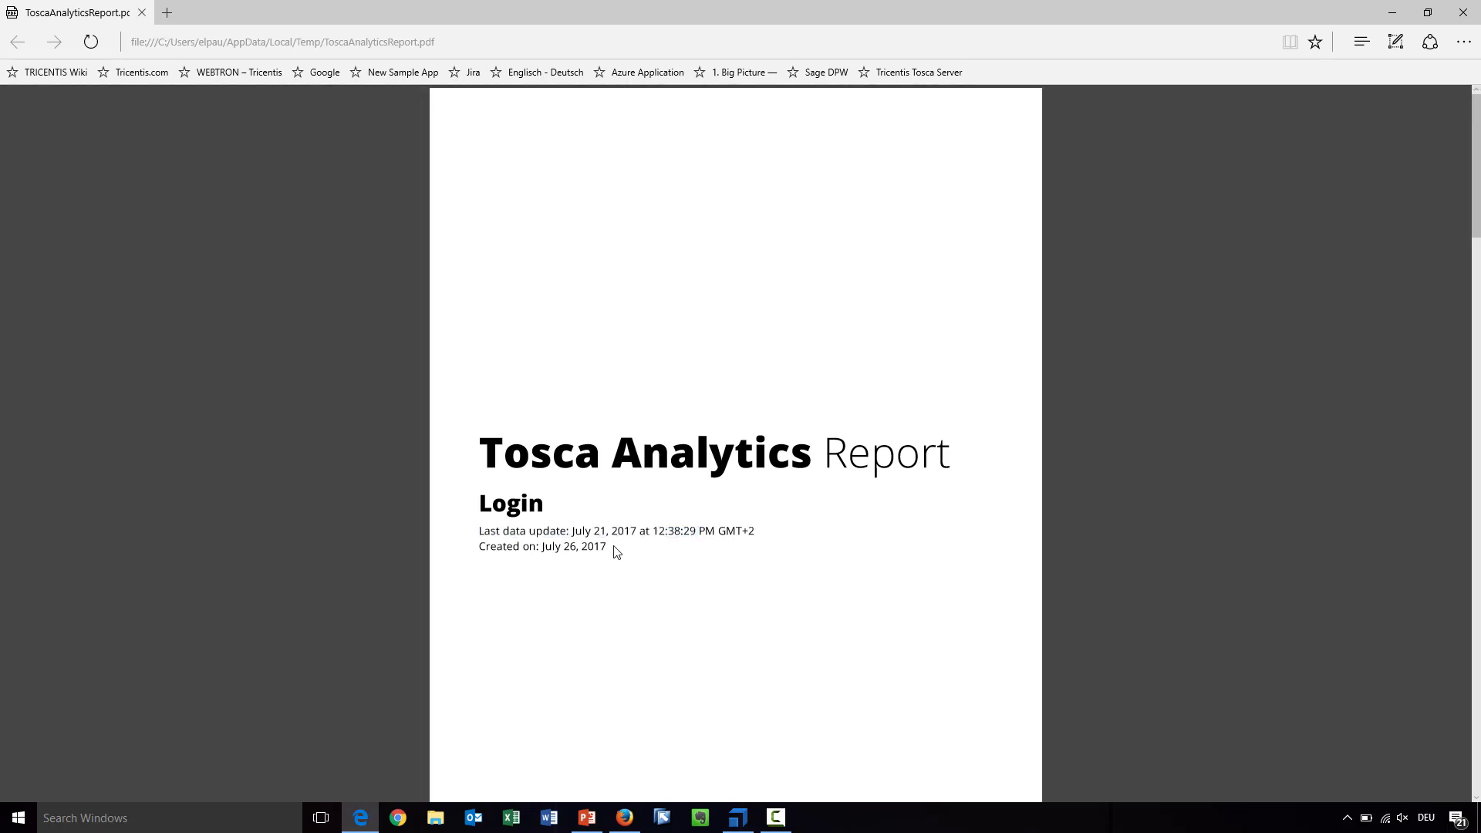
scroll(579, 544, down, 10)
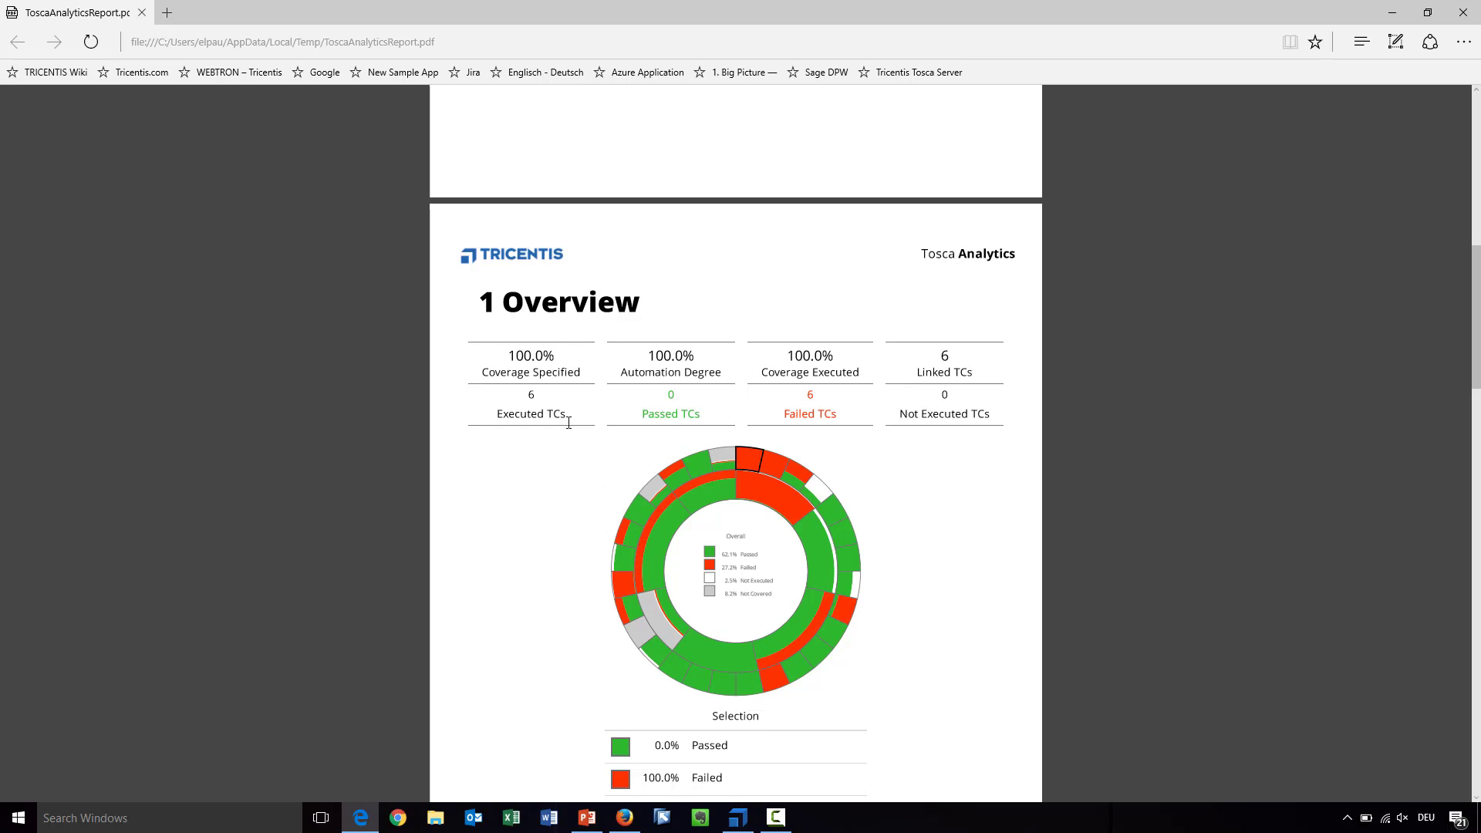
scroll(607, 482, down, 10)
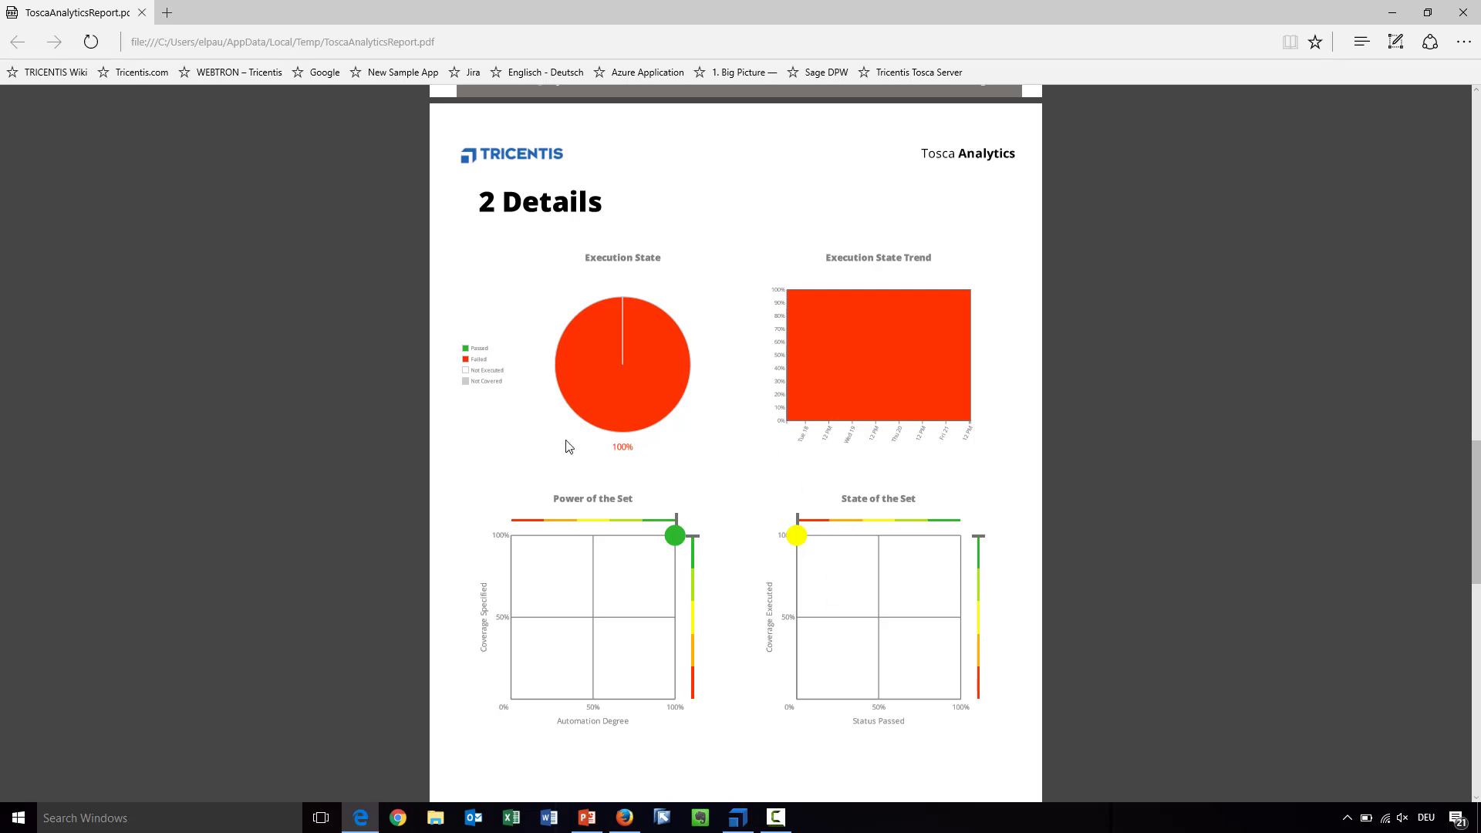
scroll(610, 567, down, 8)
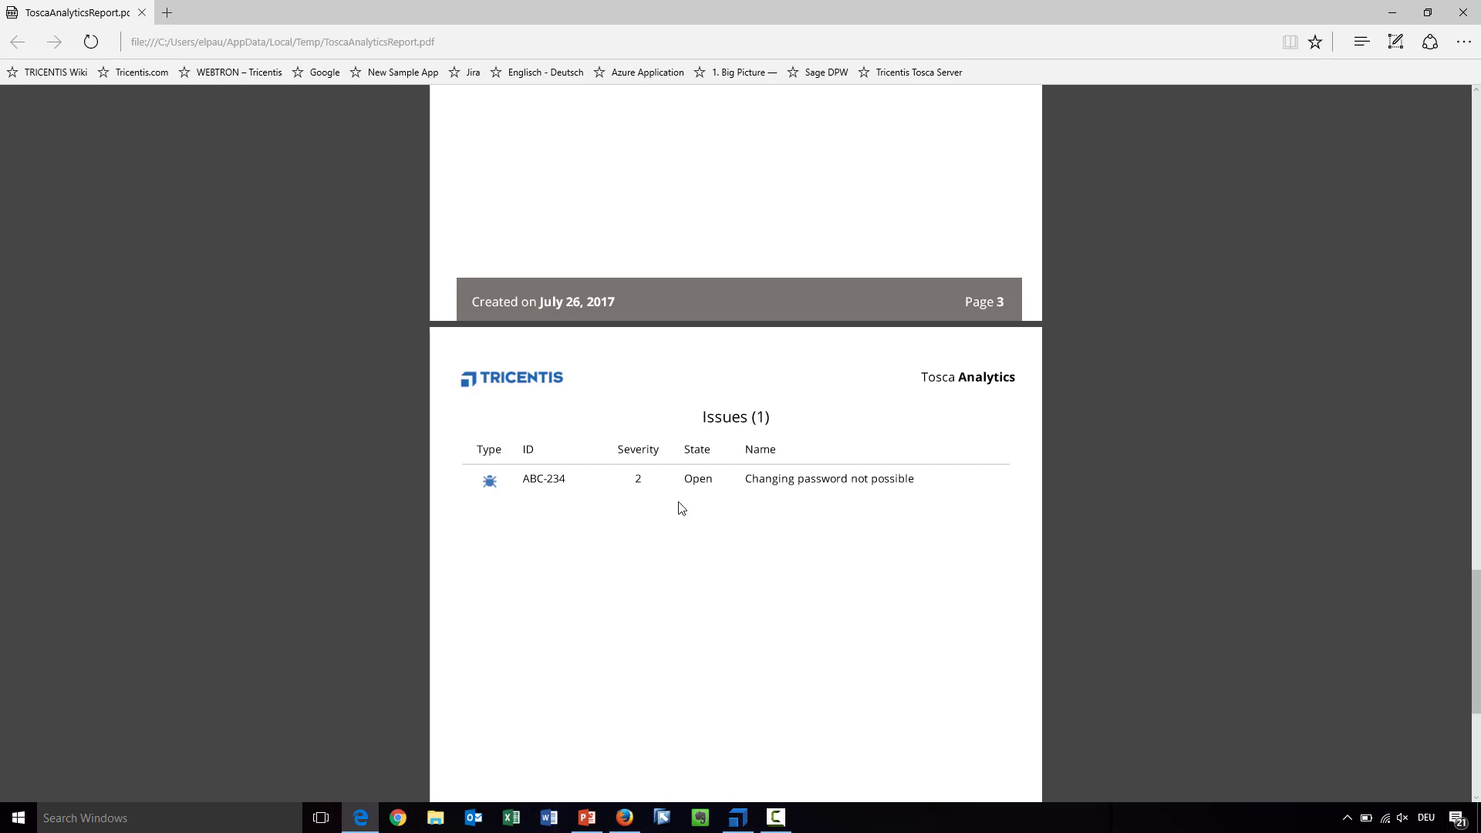
scroll(681, 507, up, 15)
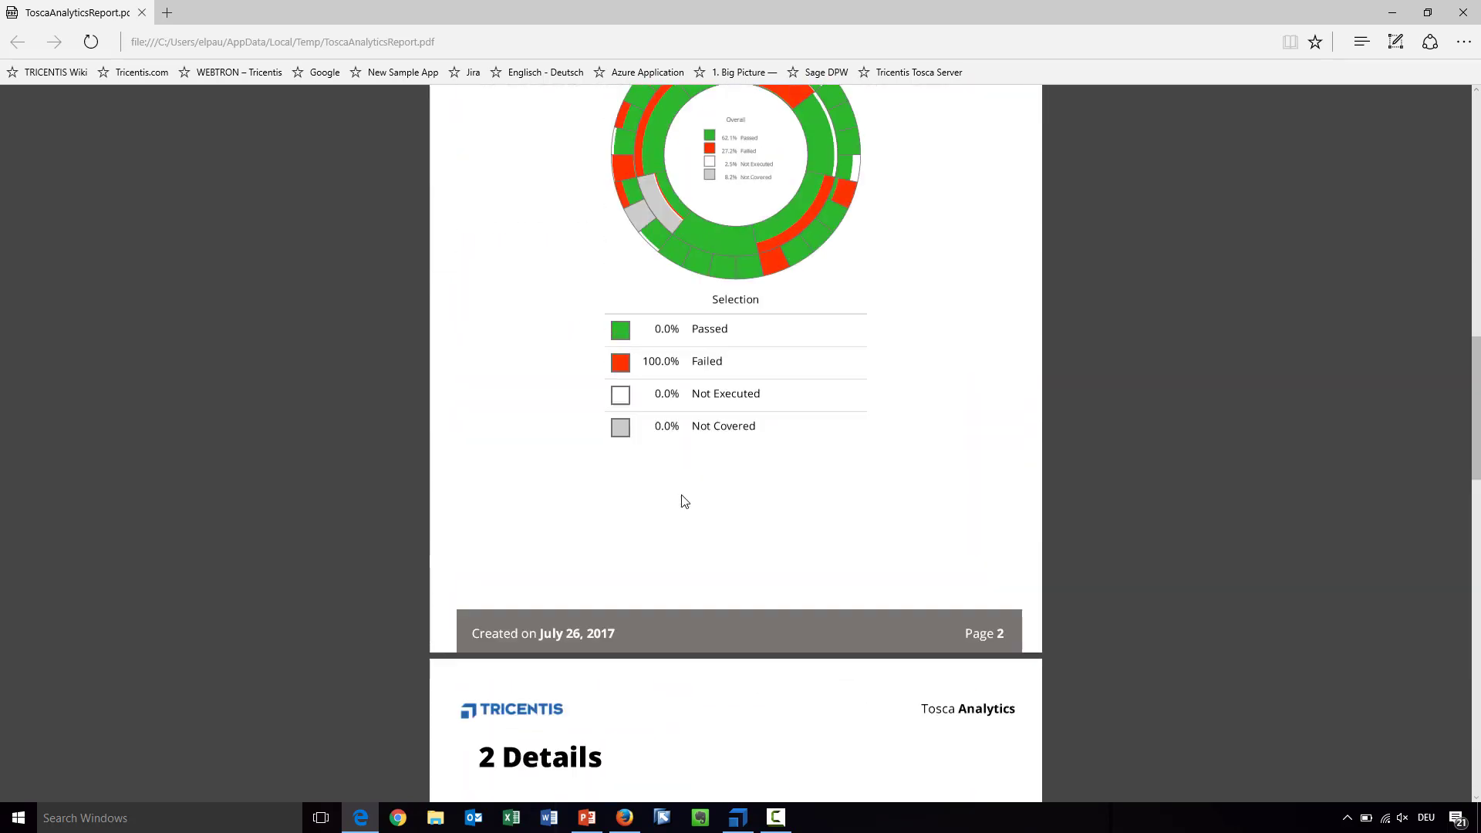
scroll(682, 501, up, 10)
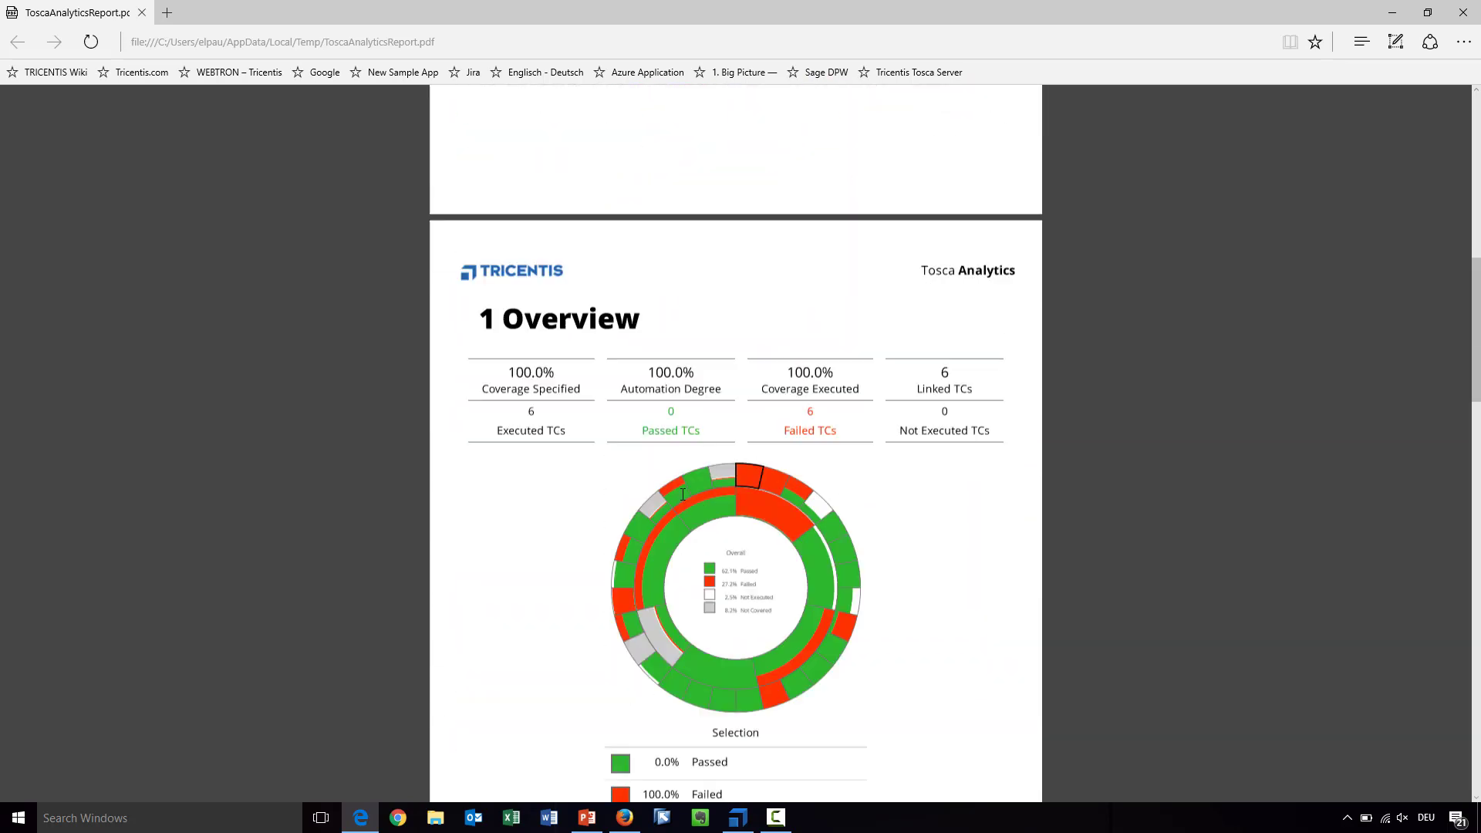
click(1477, 17)
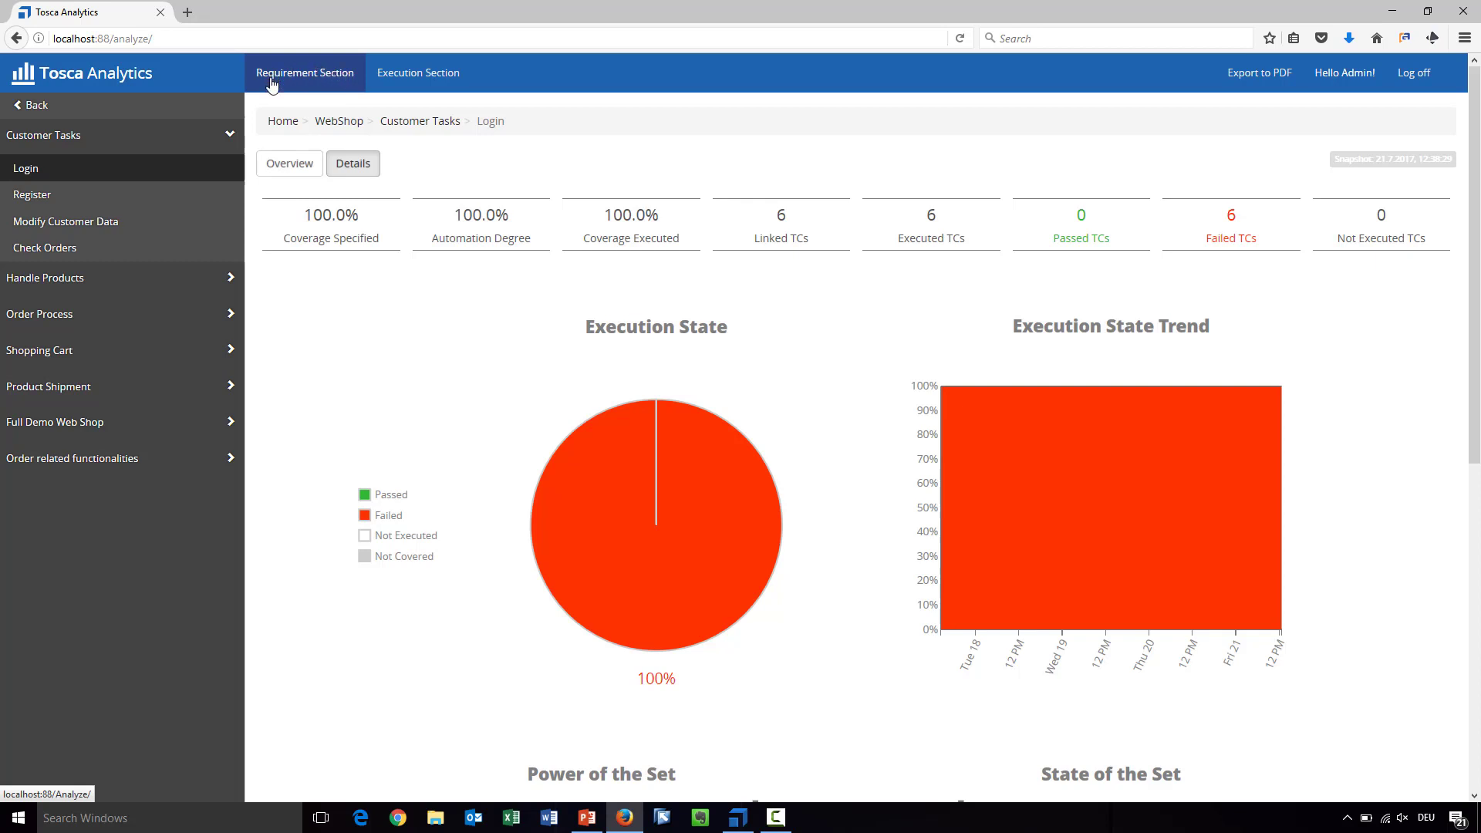
Step: Open the Execution Section and go into WebShop's ExecutionLists to view the Order Process overview
click(412, 77)
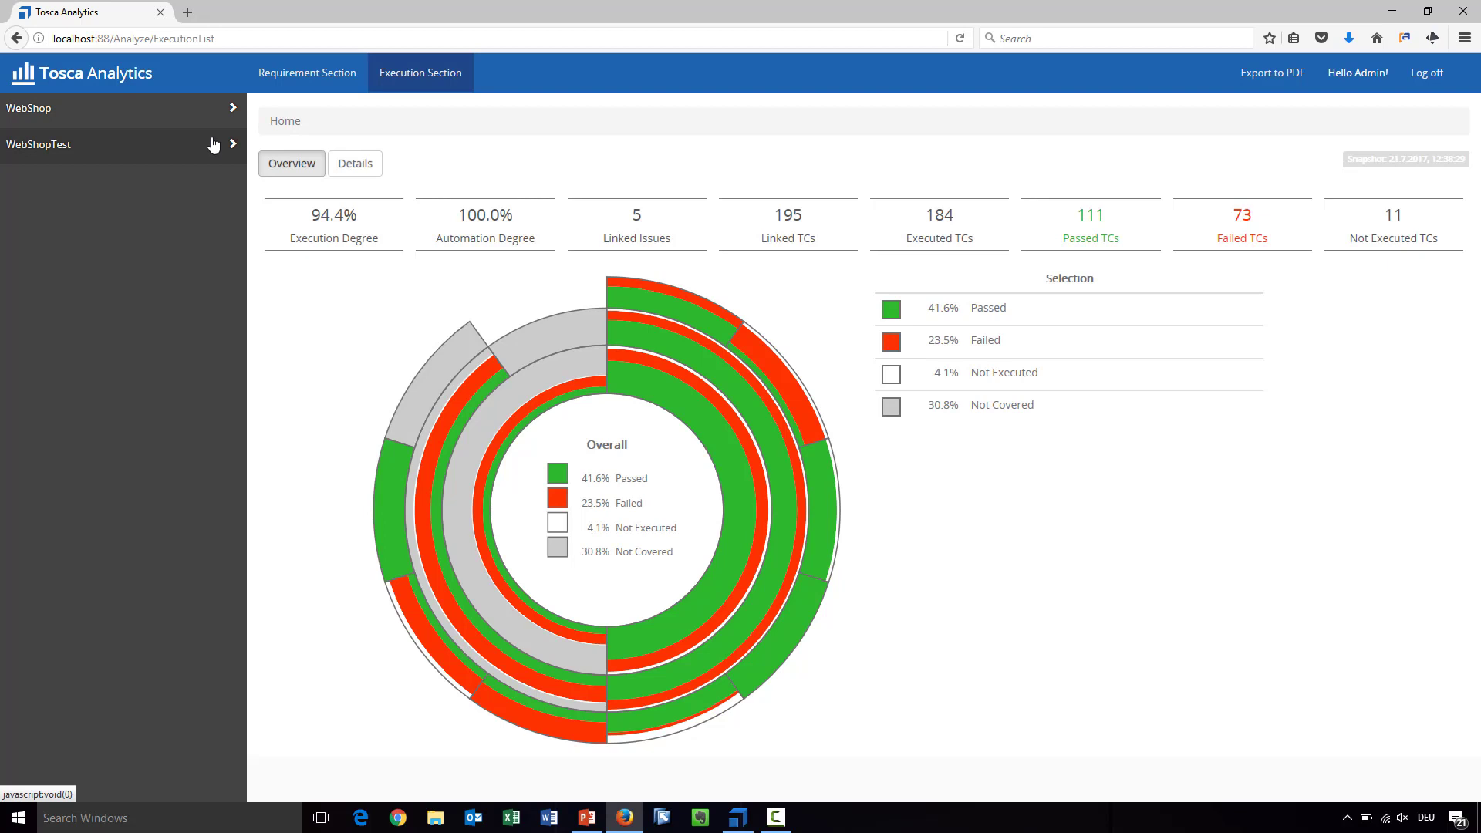
click(201, 125)
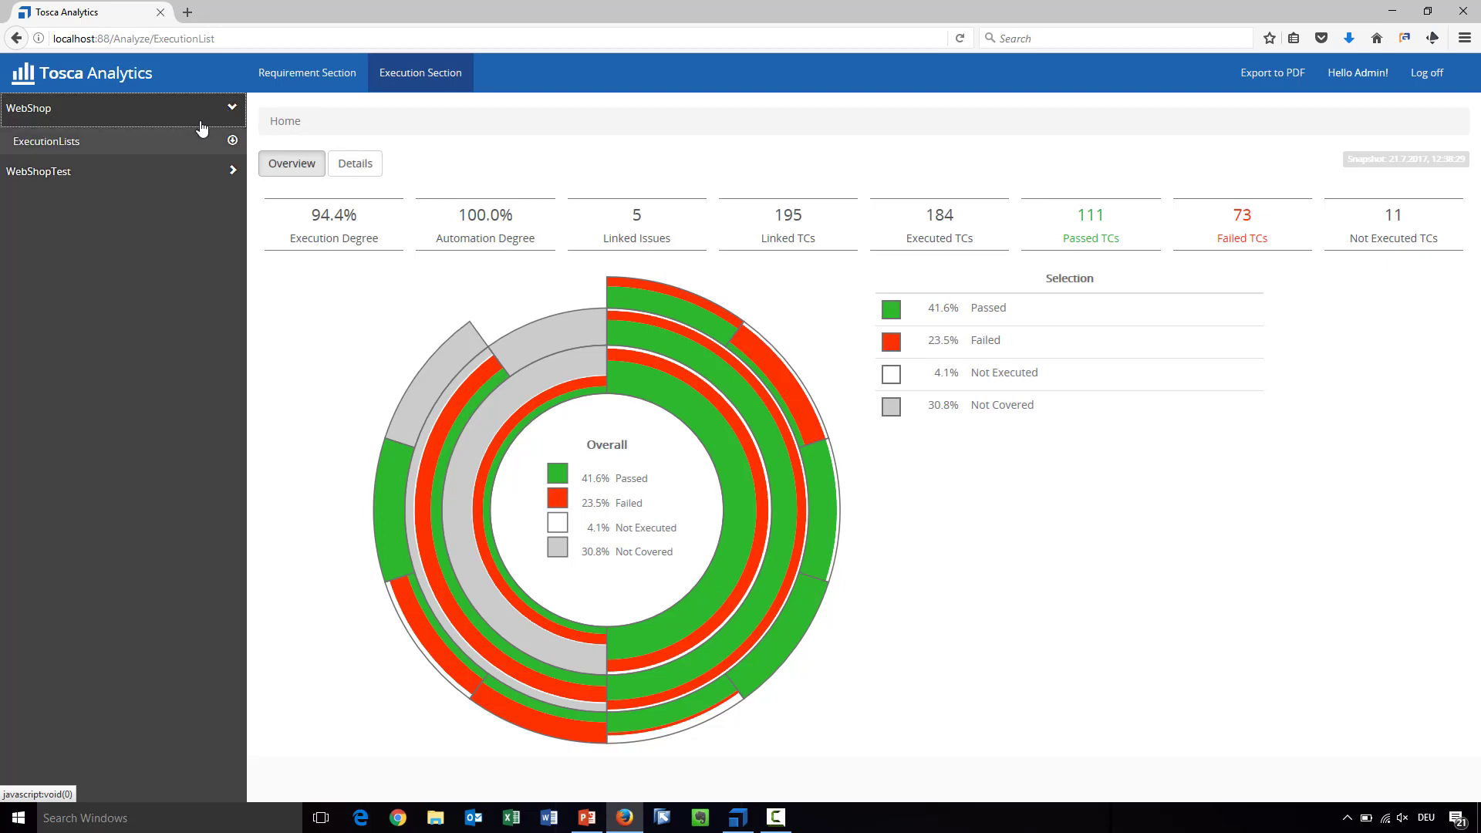
click(232, 142)
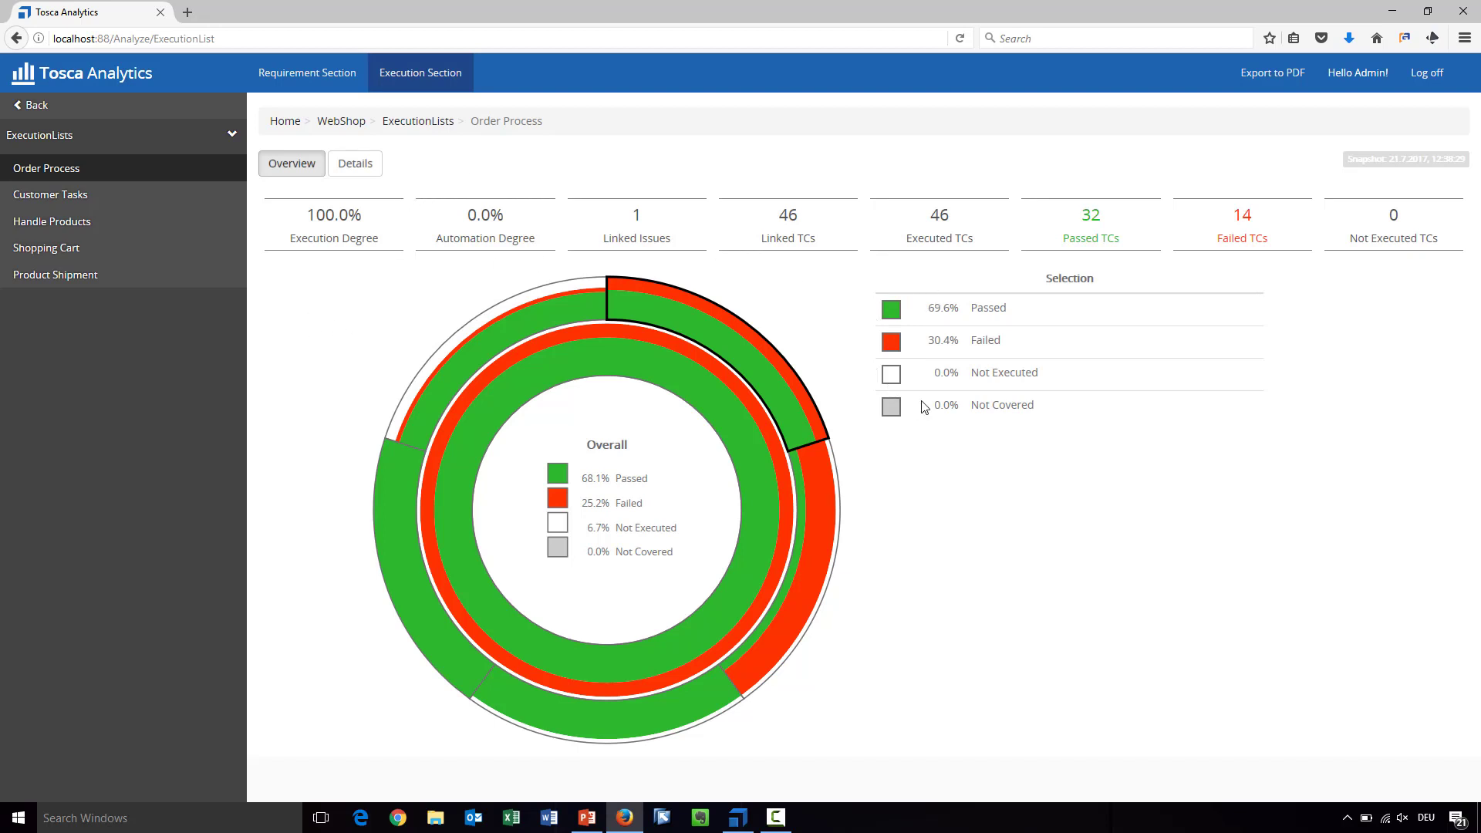
Step: Show the details of the Order Process execution list and examine its execution charts and State of the Set diagram
click(355, 163)
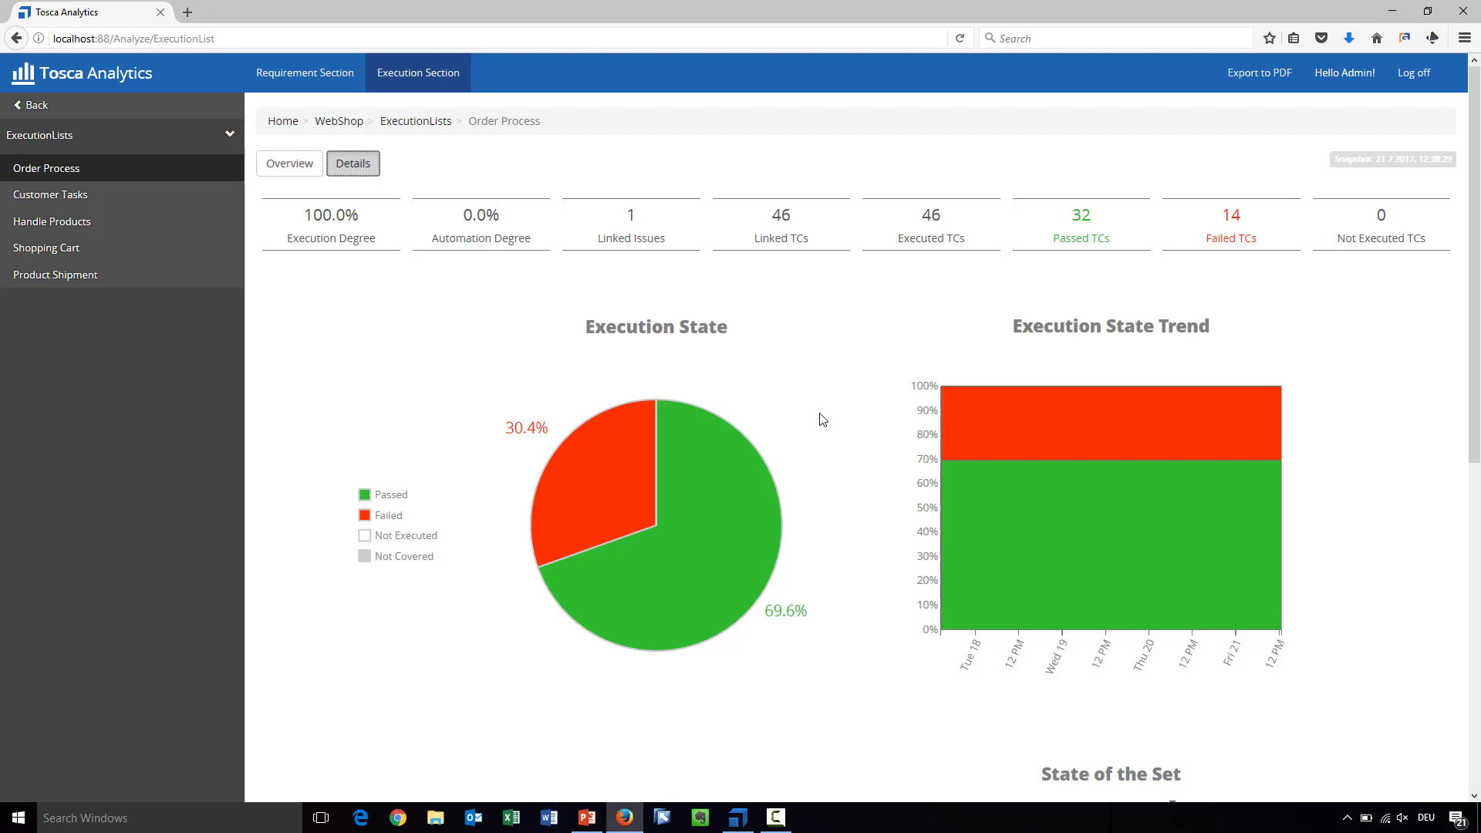
scroll(1475, 247, down, 2)
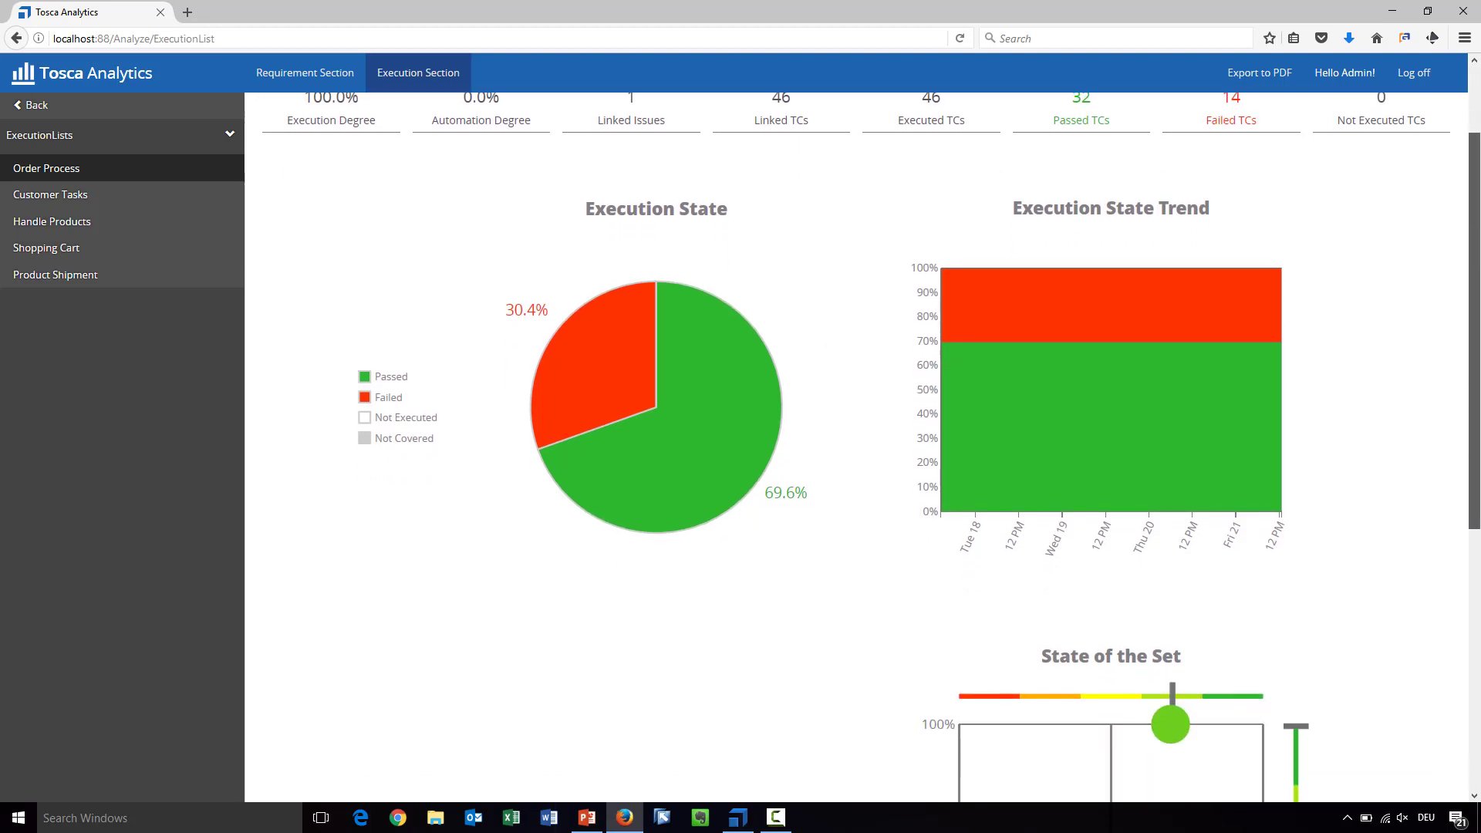
scroll(513, 320, down, 5)
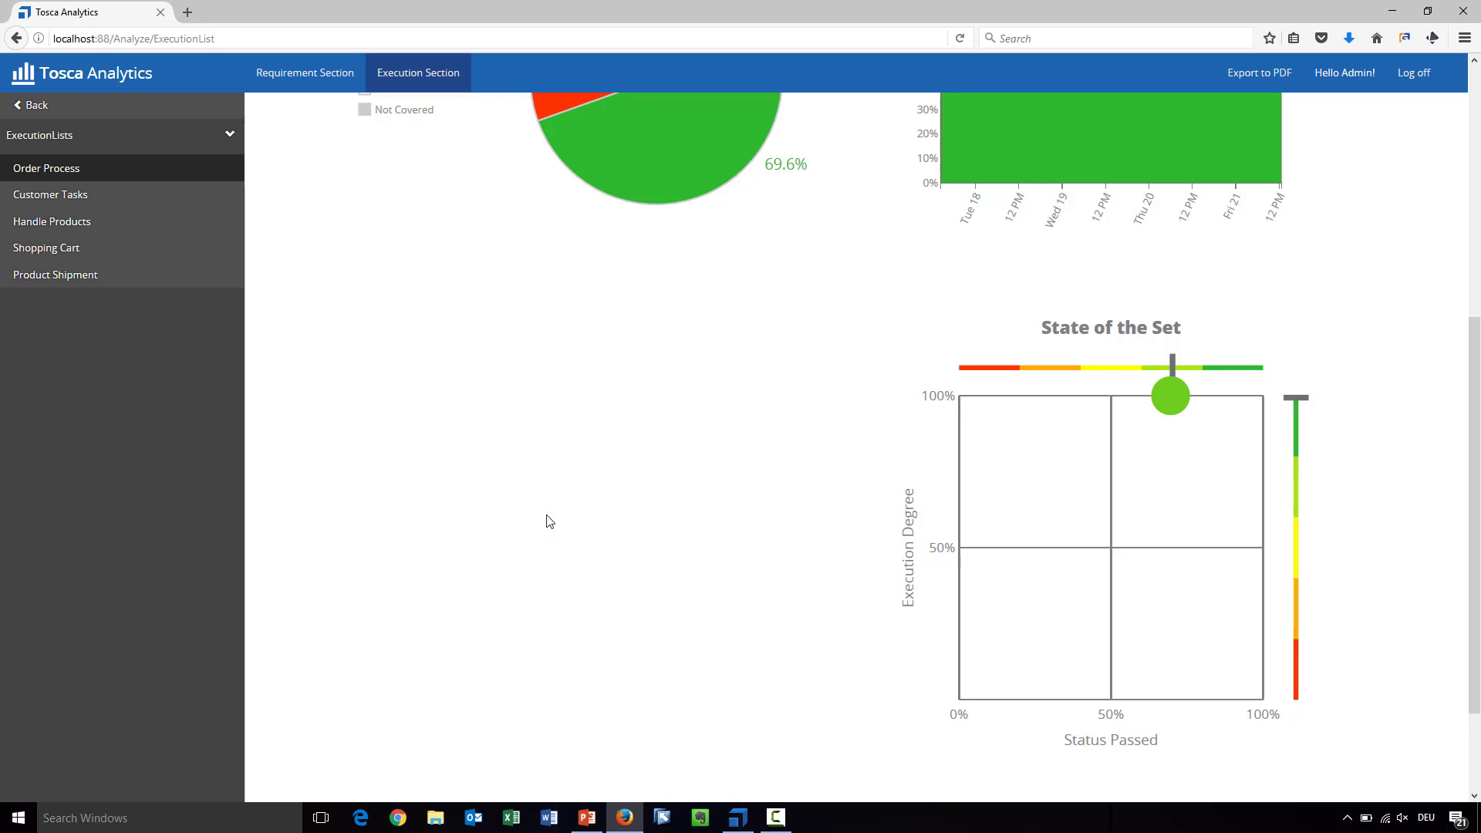
scroll(550, 521, up, 7)
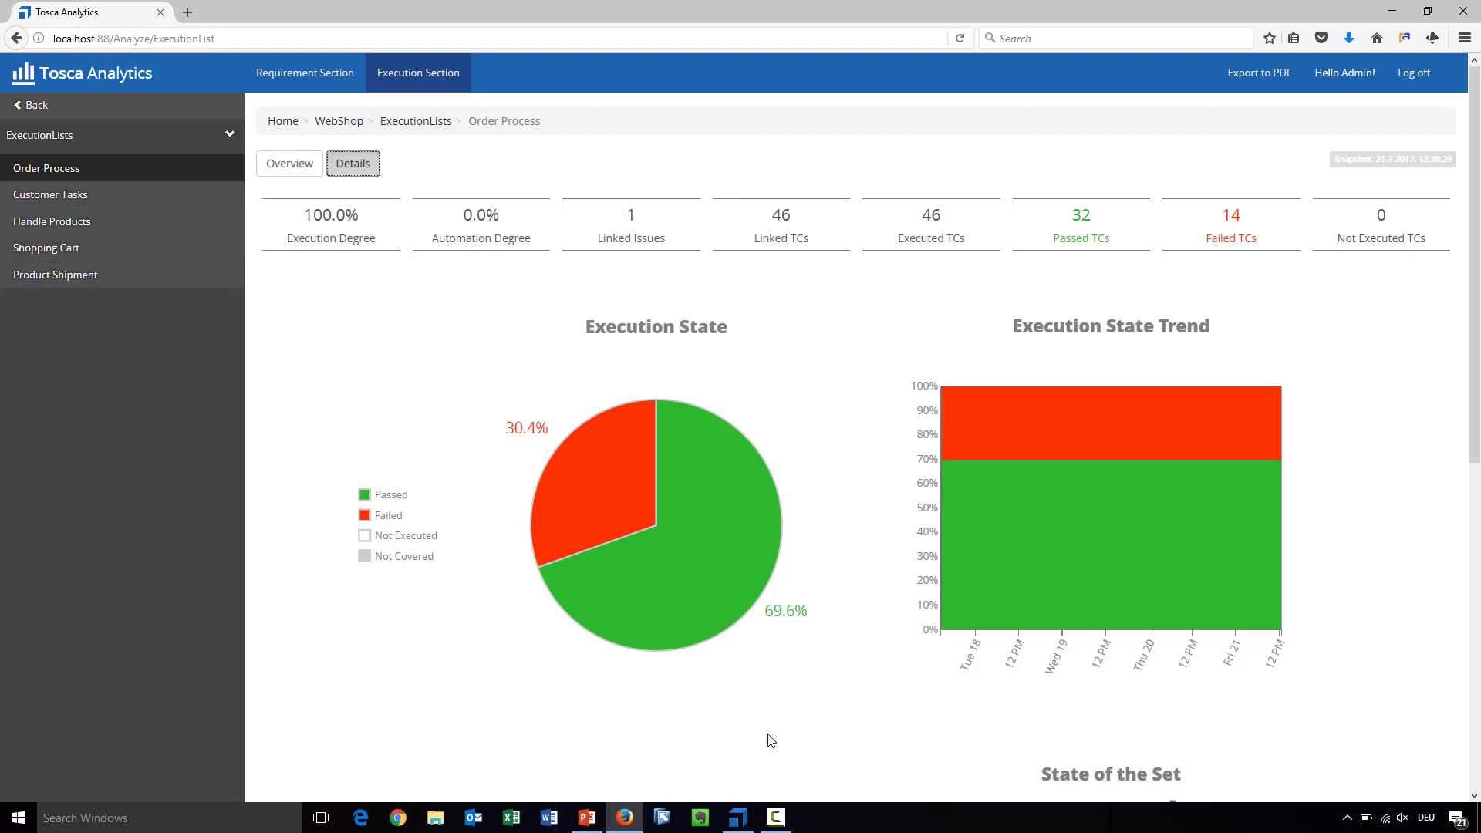
Step: Check the Loginfo results of the ExecutionLists in Tosca Commander and return to Tosca Analytics
click(741, 818)
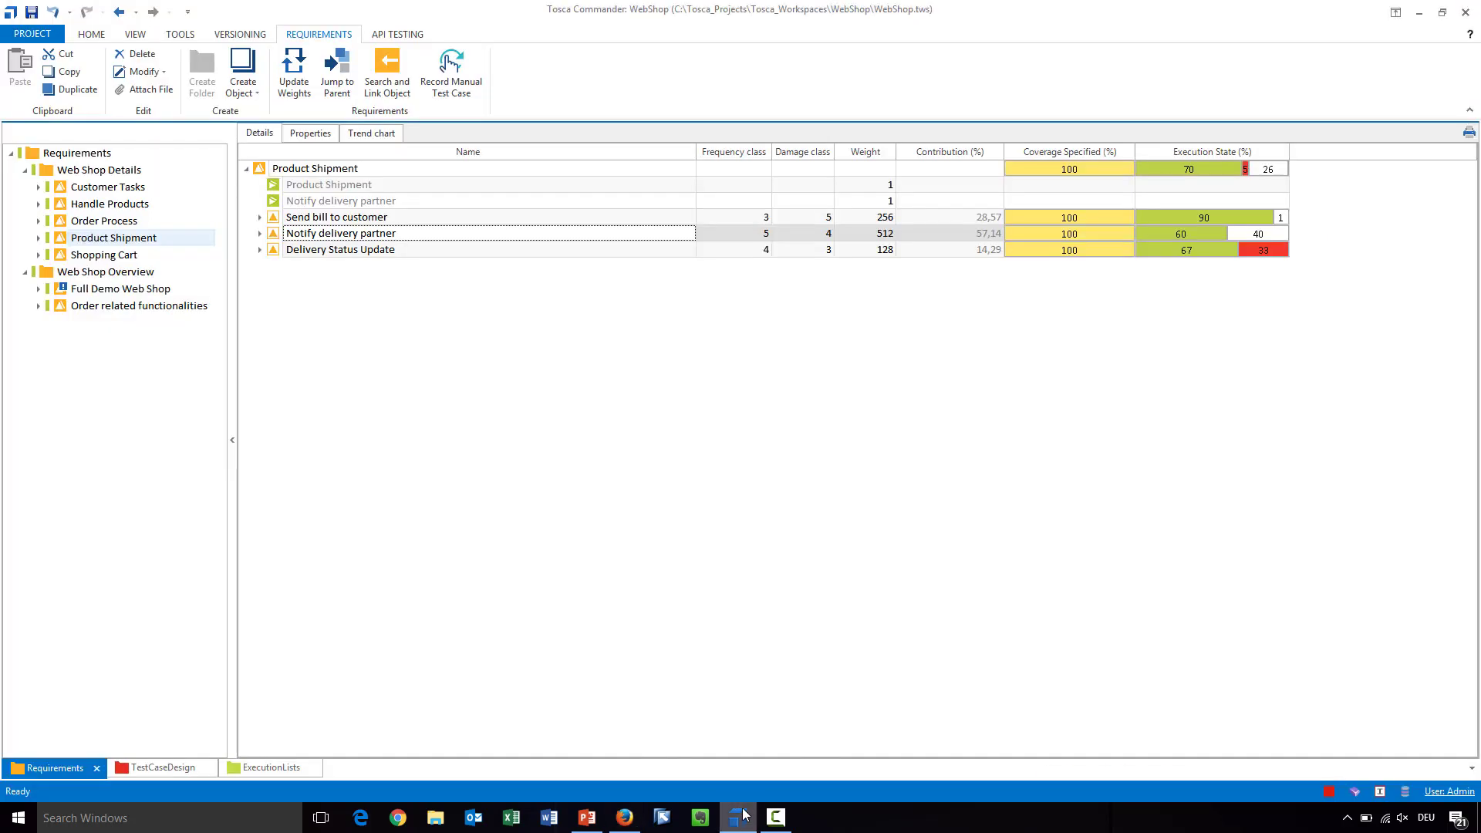
click(252, 769)
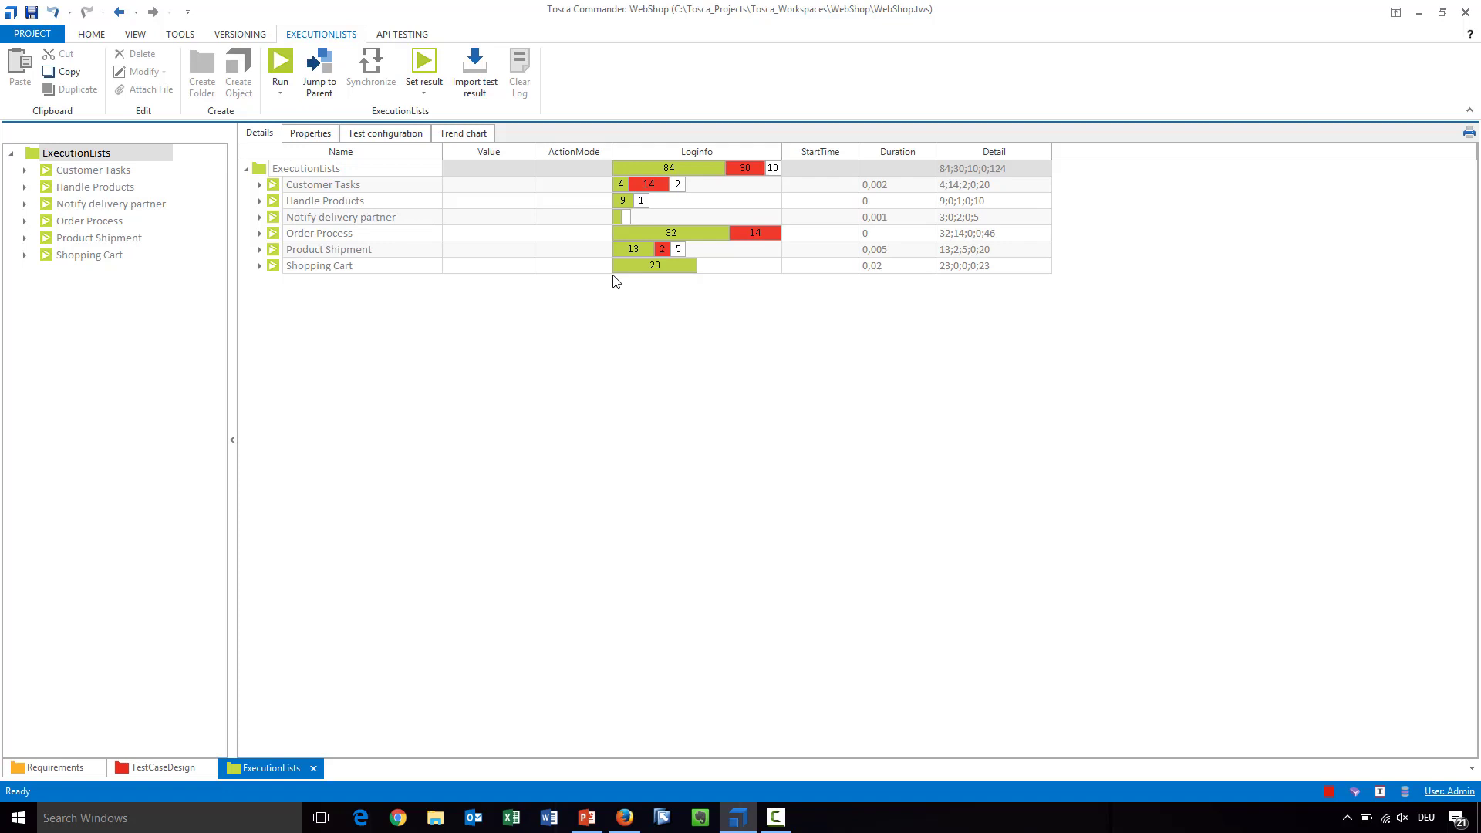
click(625, 820)
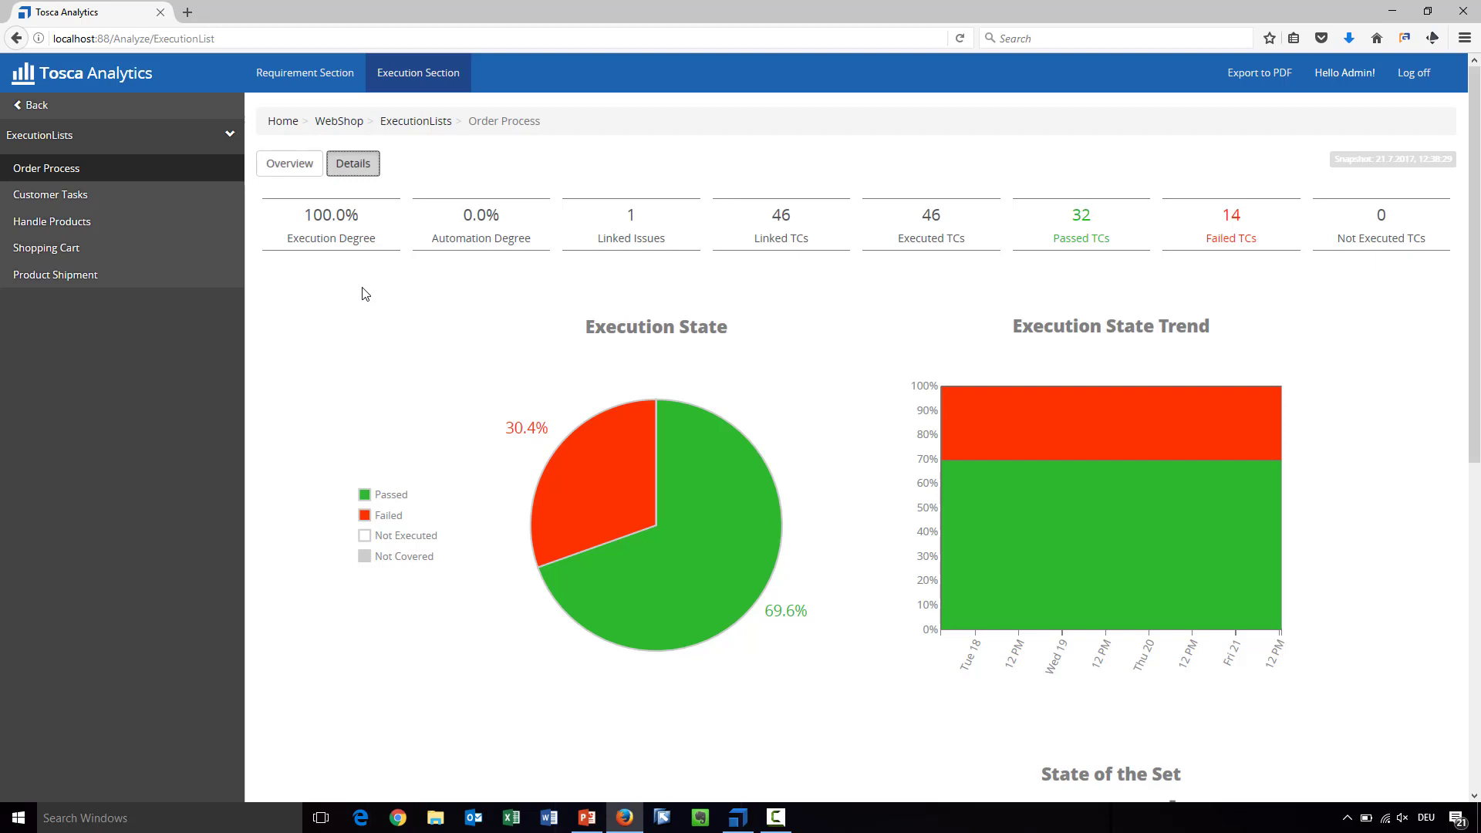
Step: Examine the issue listed below the Order Process State of the Set diagram
scroll(374, 324, down, 7)
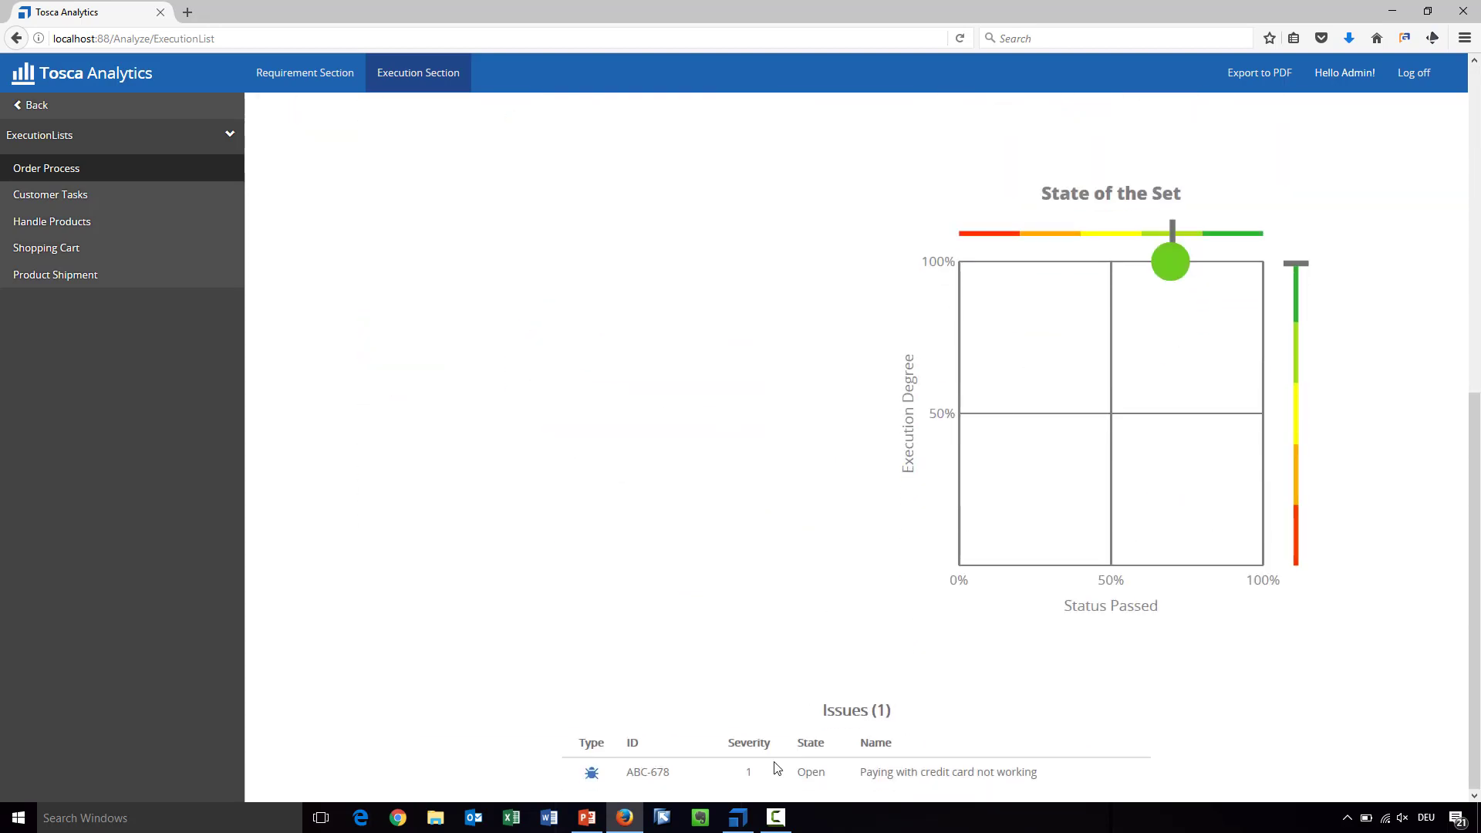
scroll(762, 529, up, 2)
scroll(762, 528, up, 5)
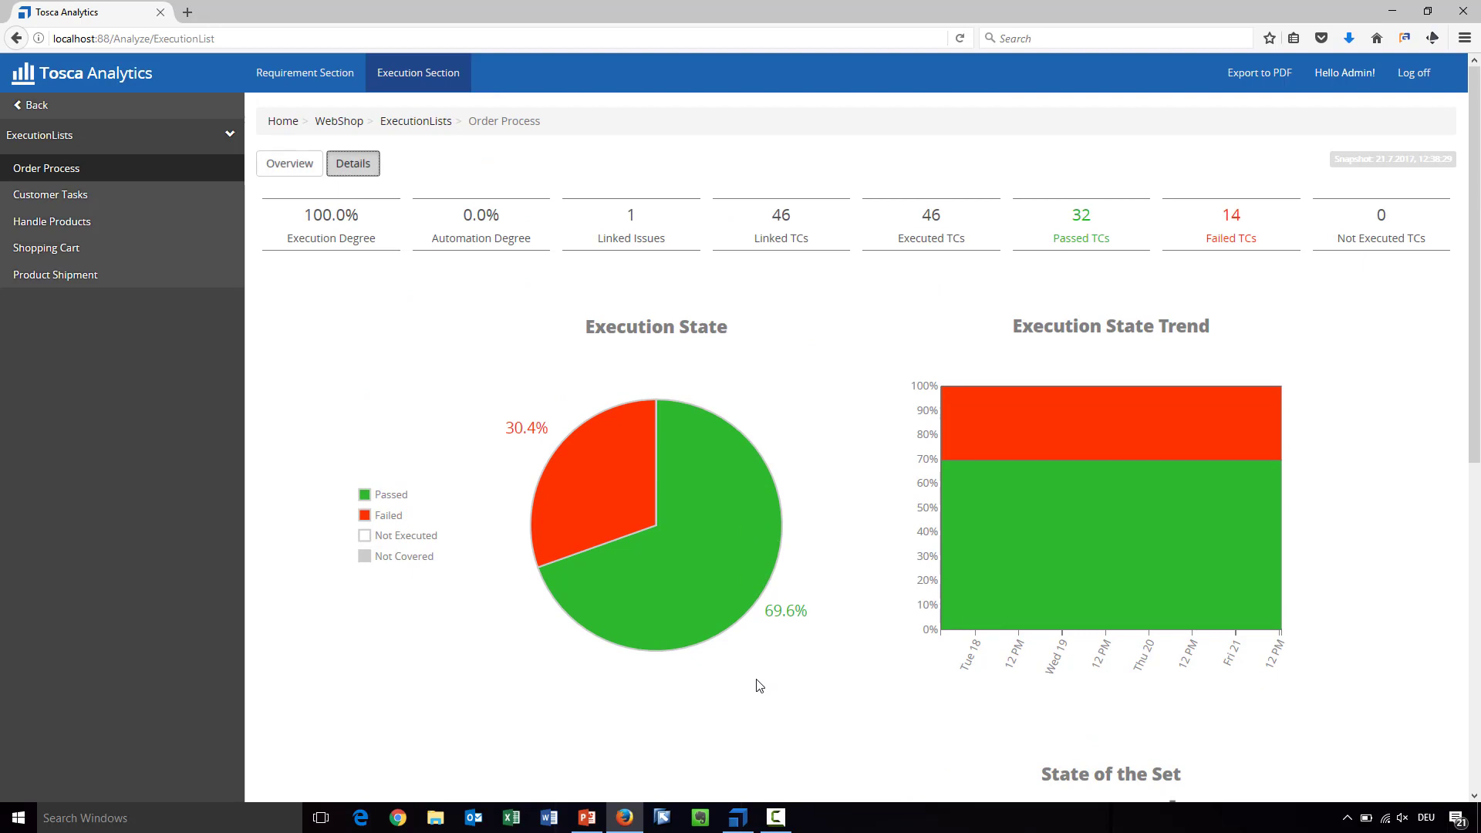
Step: Switch to Tosca Commander and print the "ExecutionEntries with ActualLog and Issues" report for Customer Tasks in Adobe PDF Format
click(739, 818)
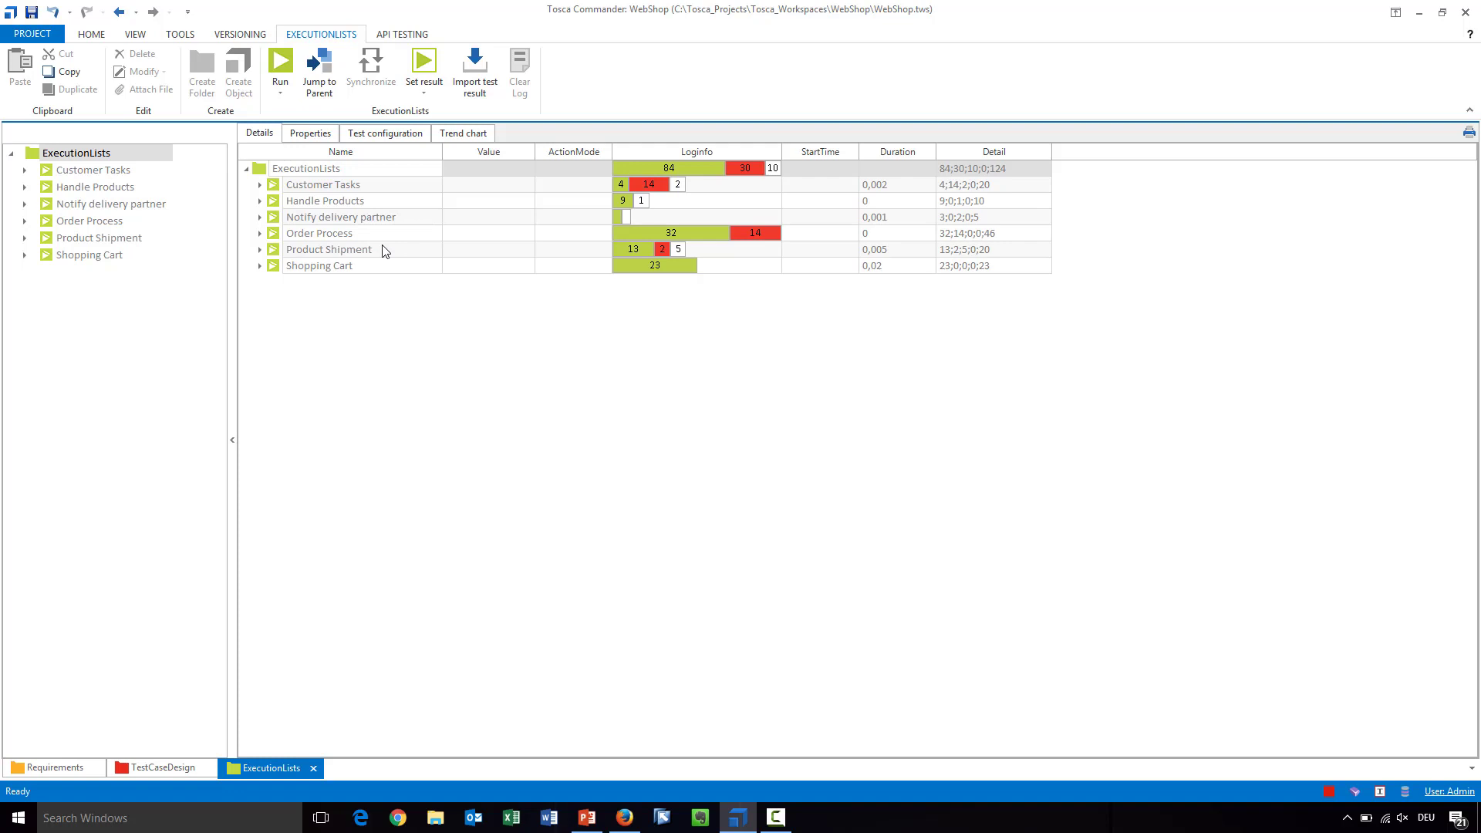
right_click(279, 186)
mouse_move(332, 247)
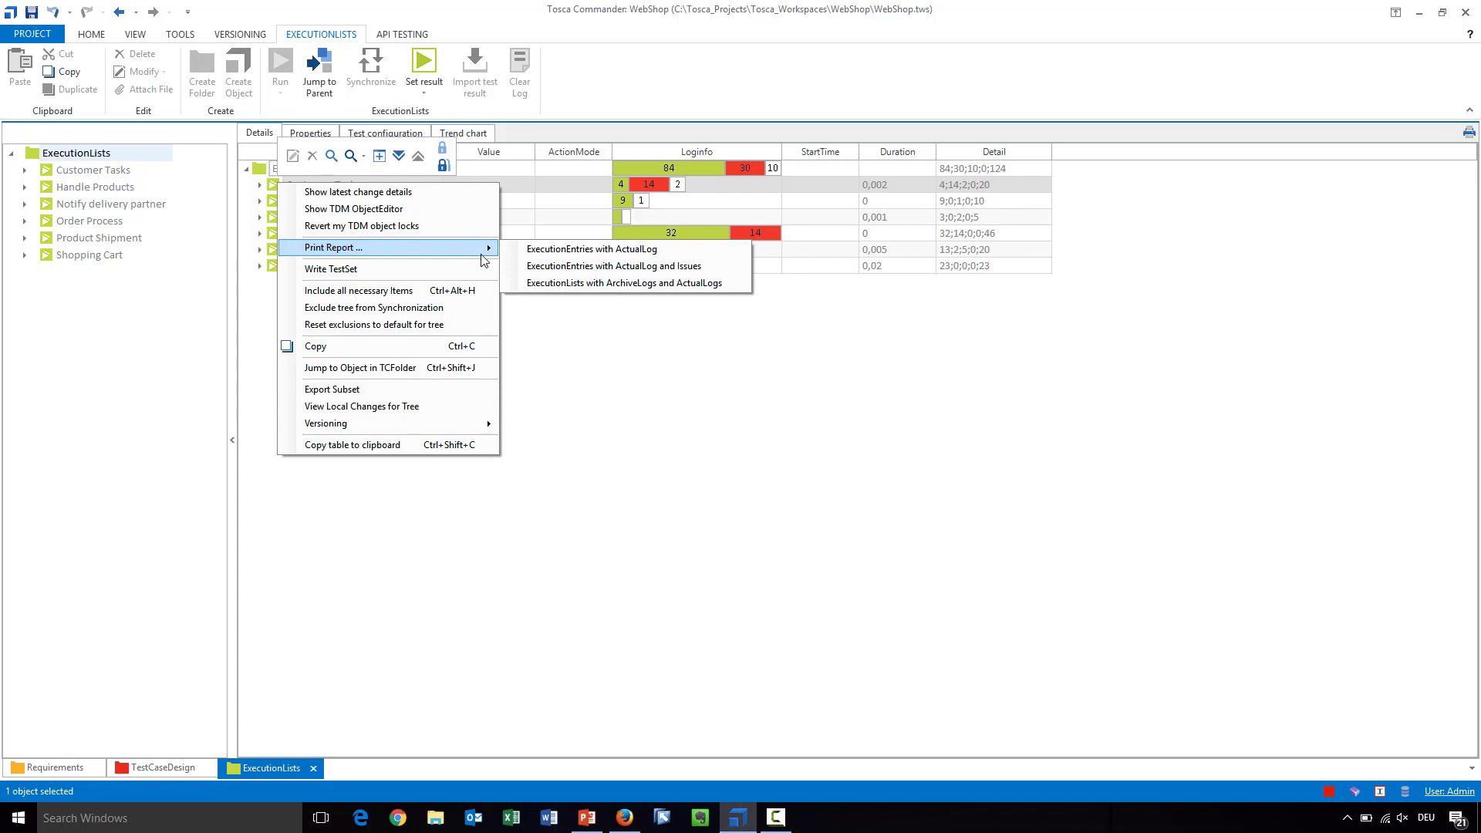
click(542, 266)
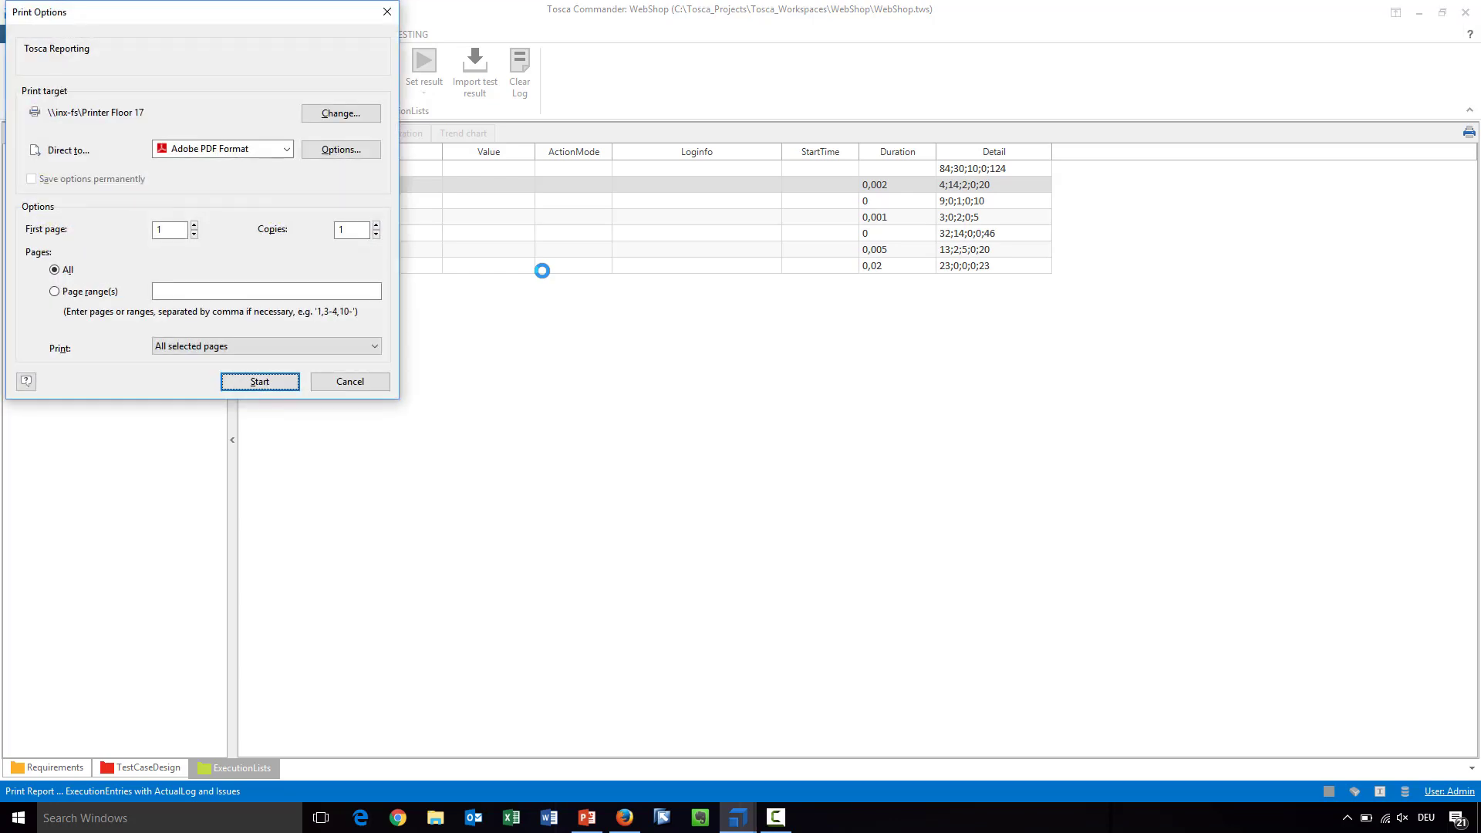
click(275, 384)
click(401, 349)
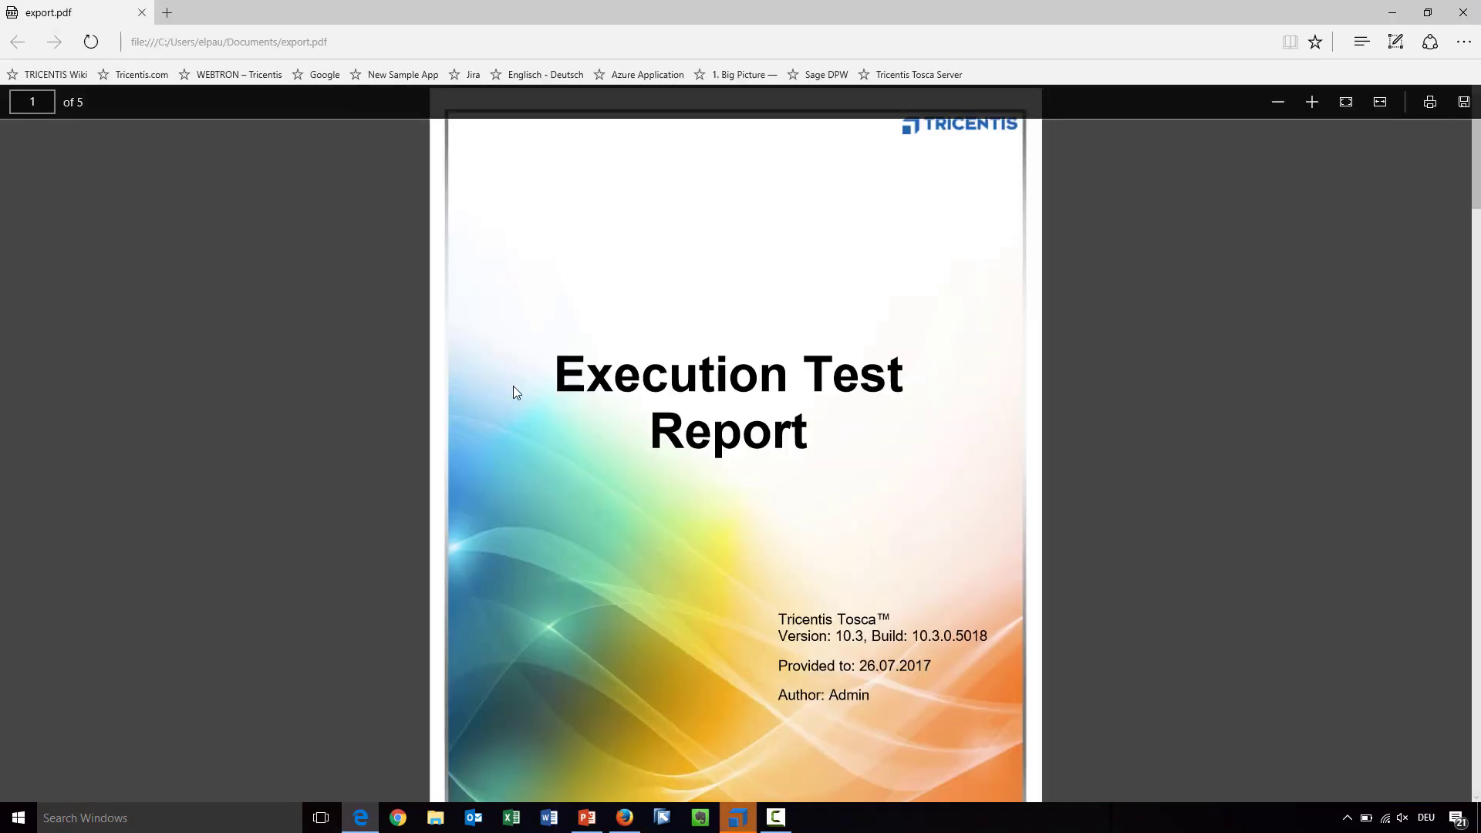
Step: Read through the Execution Test Report's summary charts, result tables and the test case list with linked issues
scroll(517, 381, down, 6)
scroll(522, 383, down, 7)
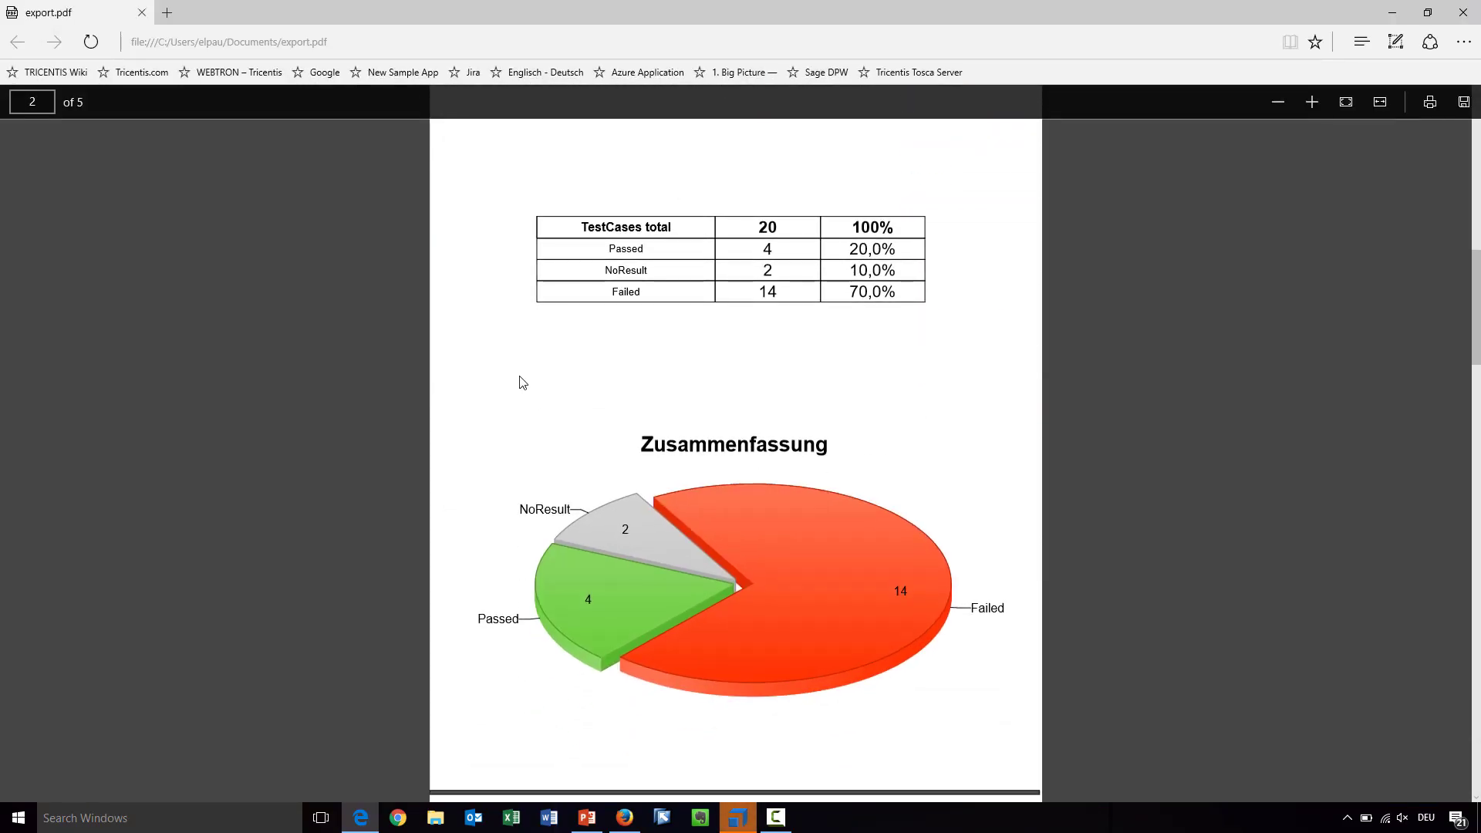
scroll(632, 470, down, 7)
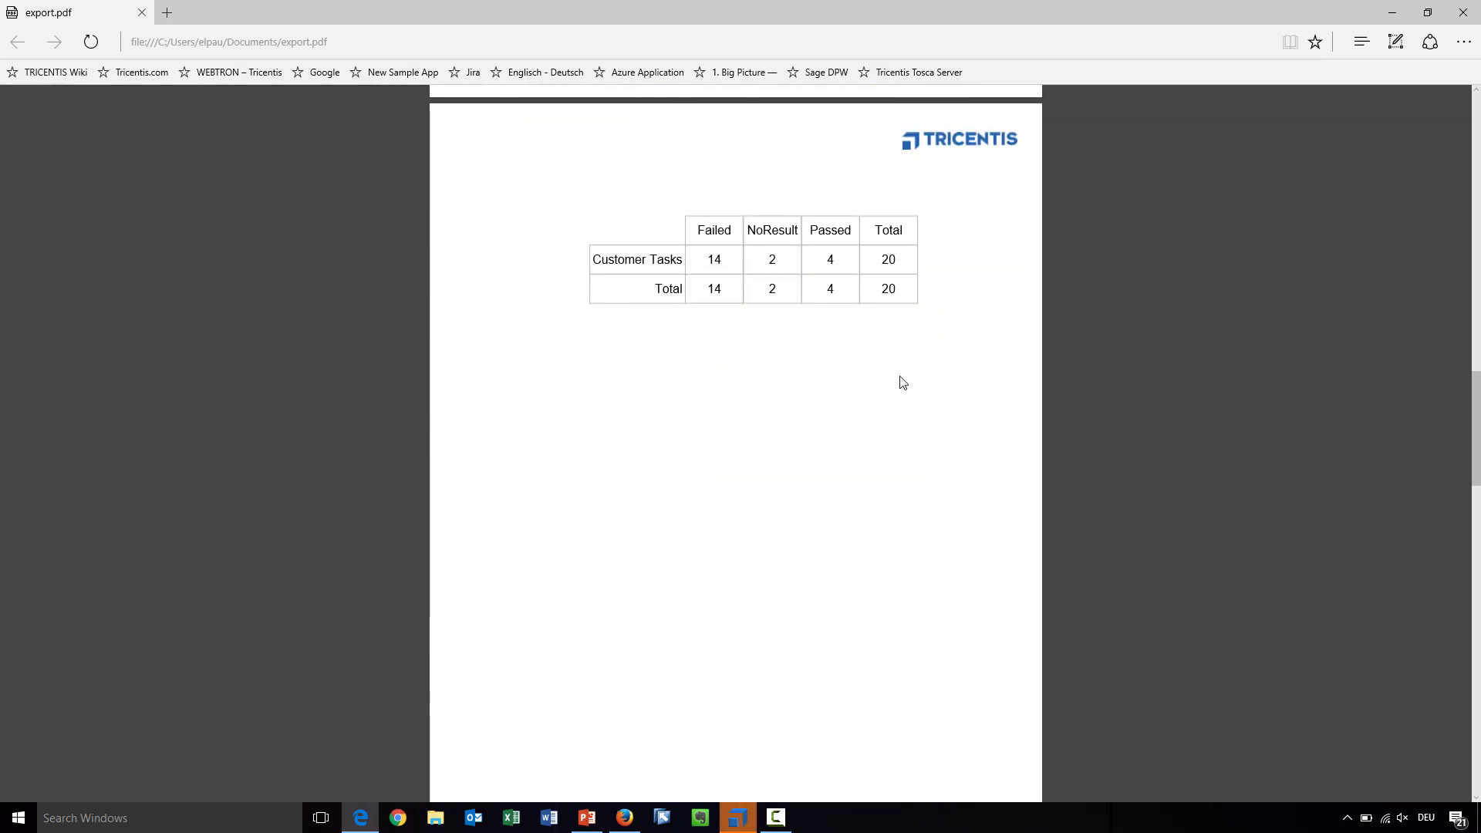
scroll(747, 309, down, 8)
scroll(753, 328, down, 5)
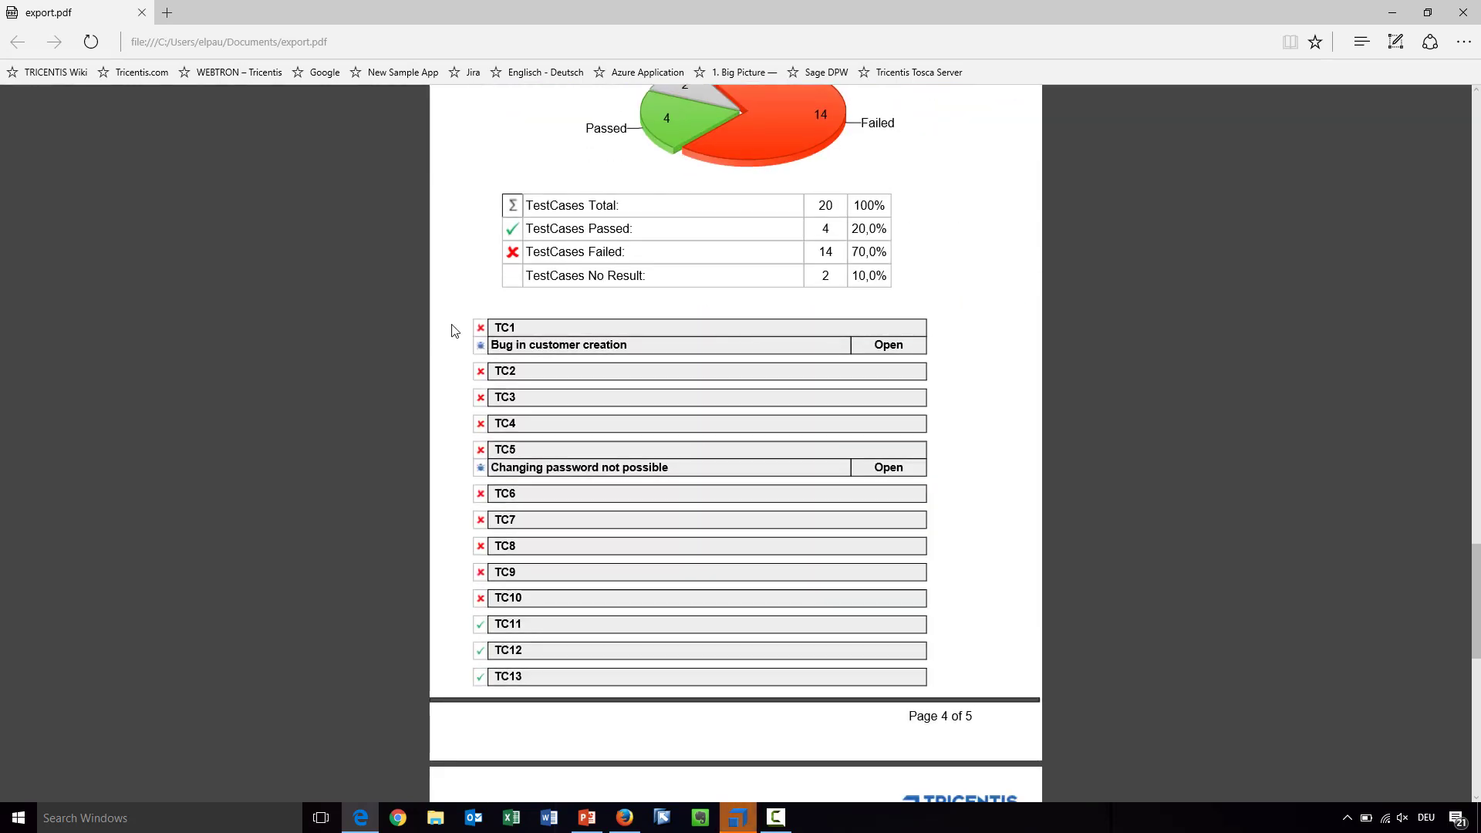
Step: Read the remaining test cases on the last page of the Execution Test Report and close the report
scroll(592, 615, down, 6)
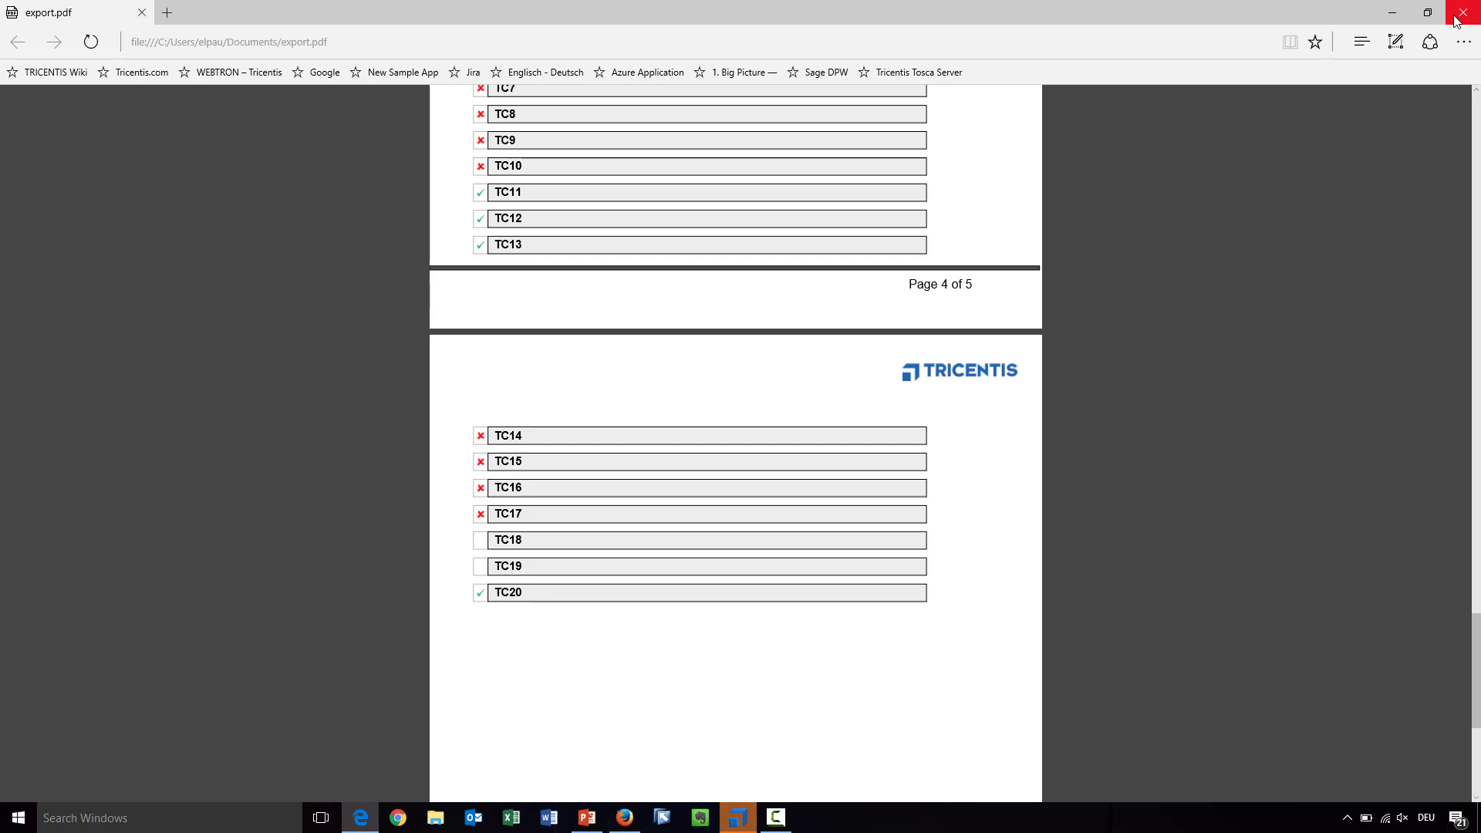
click(1461, 14)
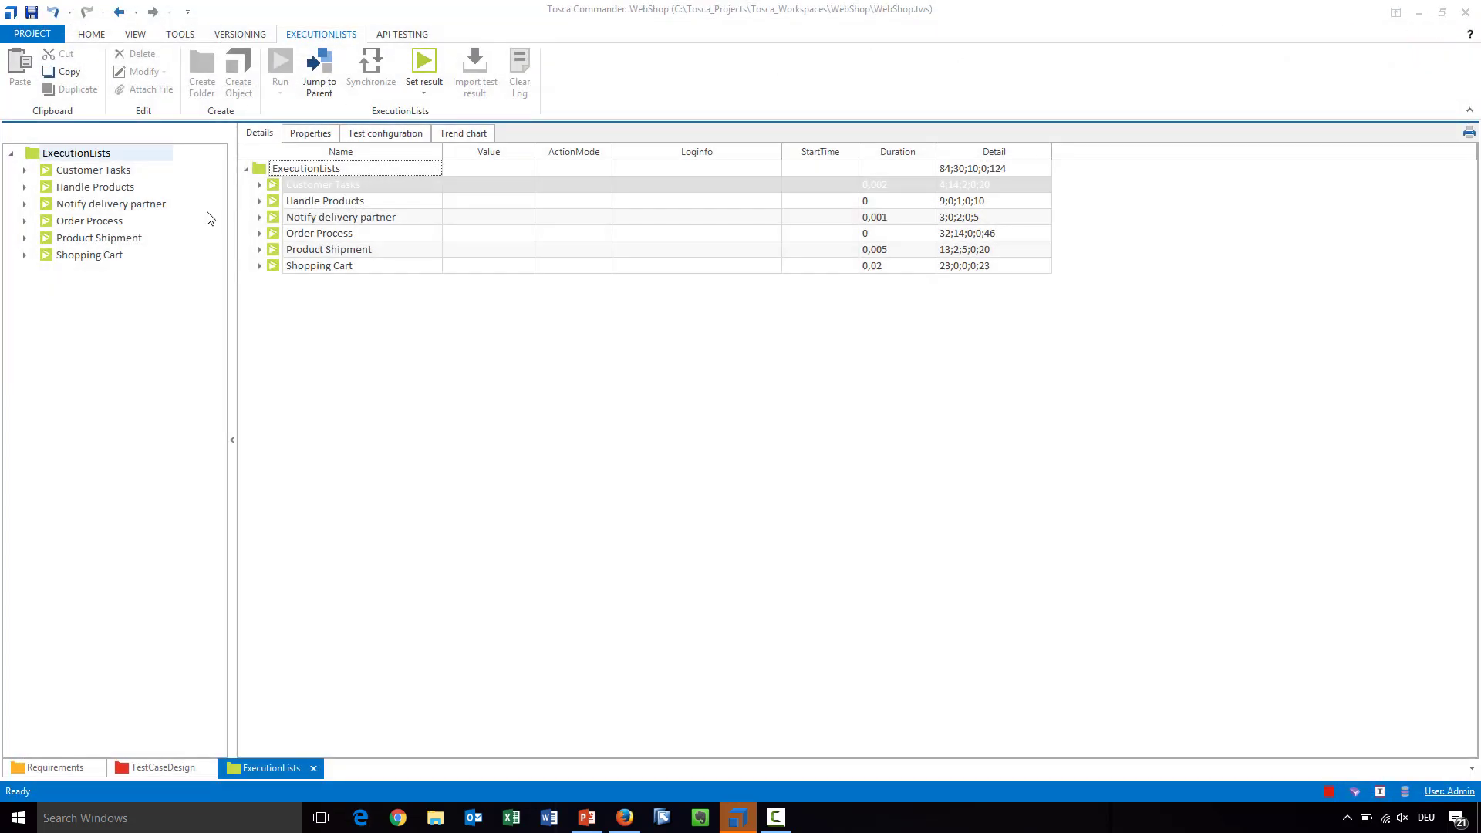
Step: Print the "RequirementSet object overview" report for the Product Shipment requirement in Adobe PDF Format, saved as export.pdf in Documents
click(22, 764)
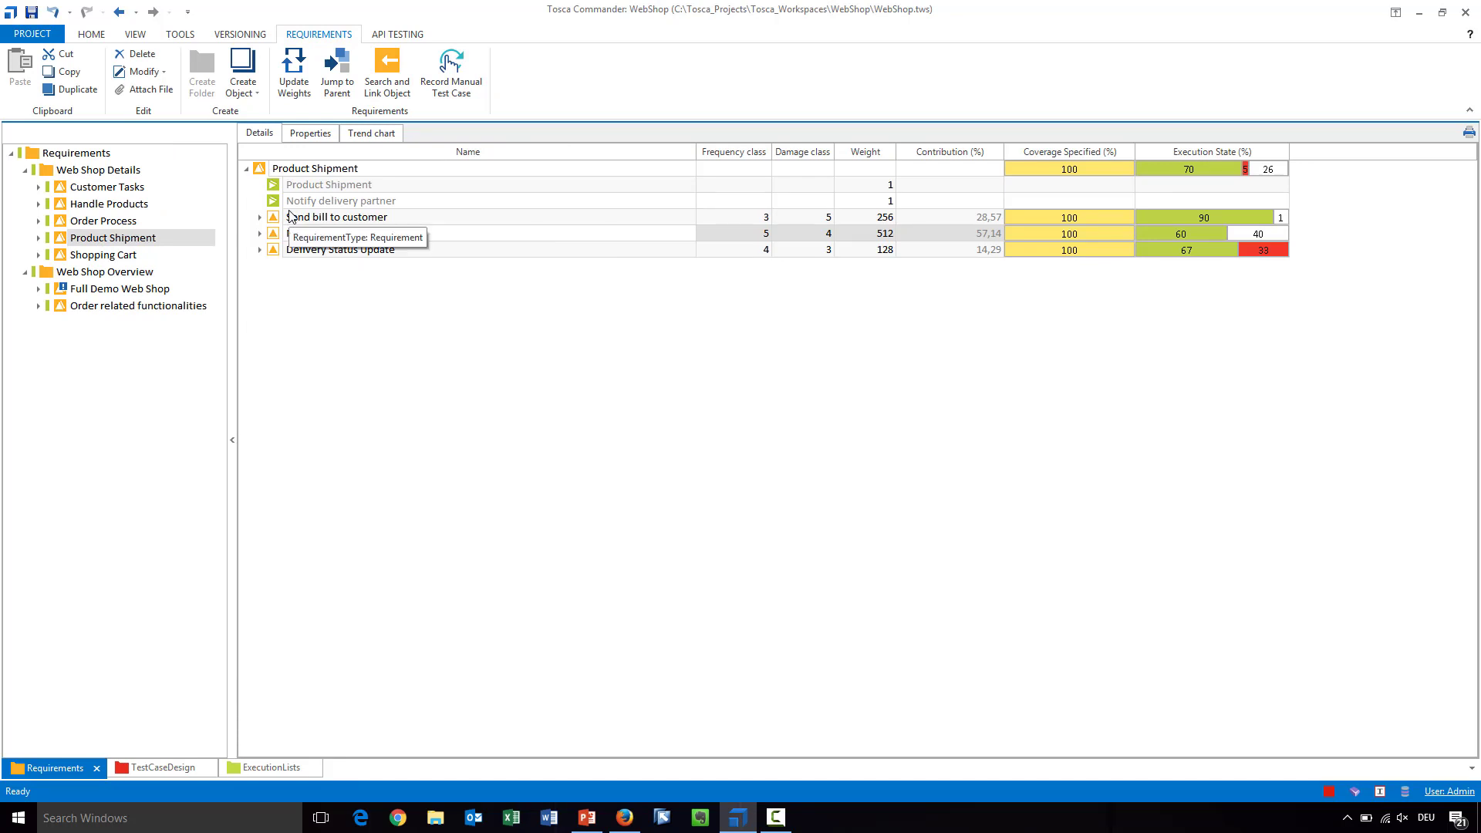
right_click(106, 236)
mouse_move(192, 323)
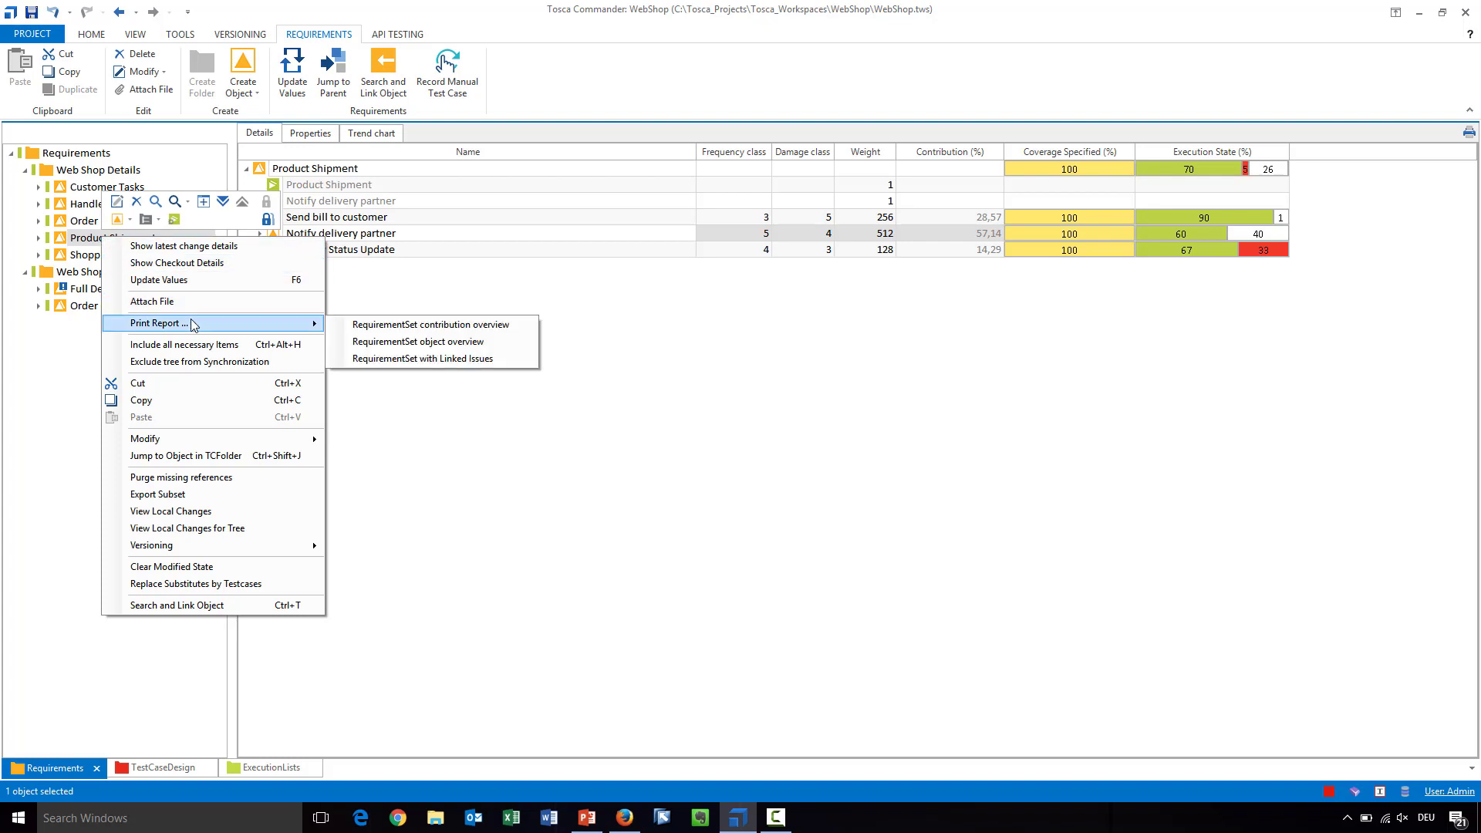
click(372, 343)
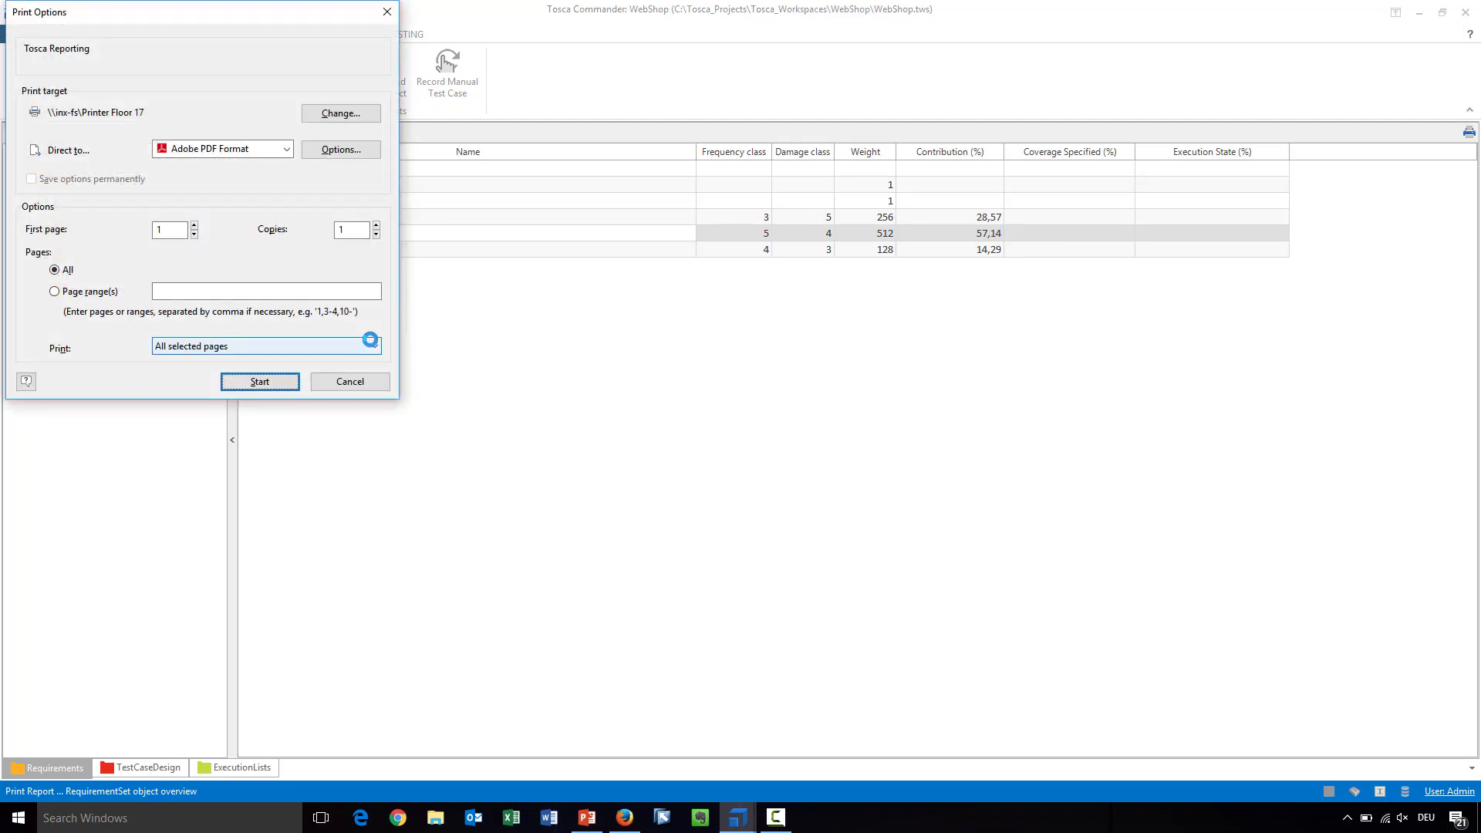
click(260, 381)
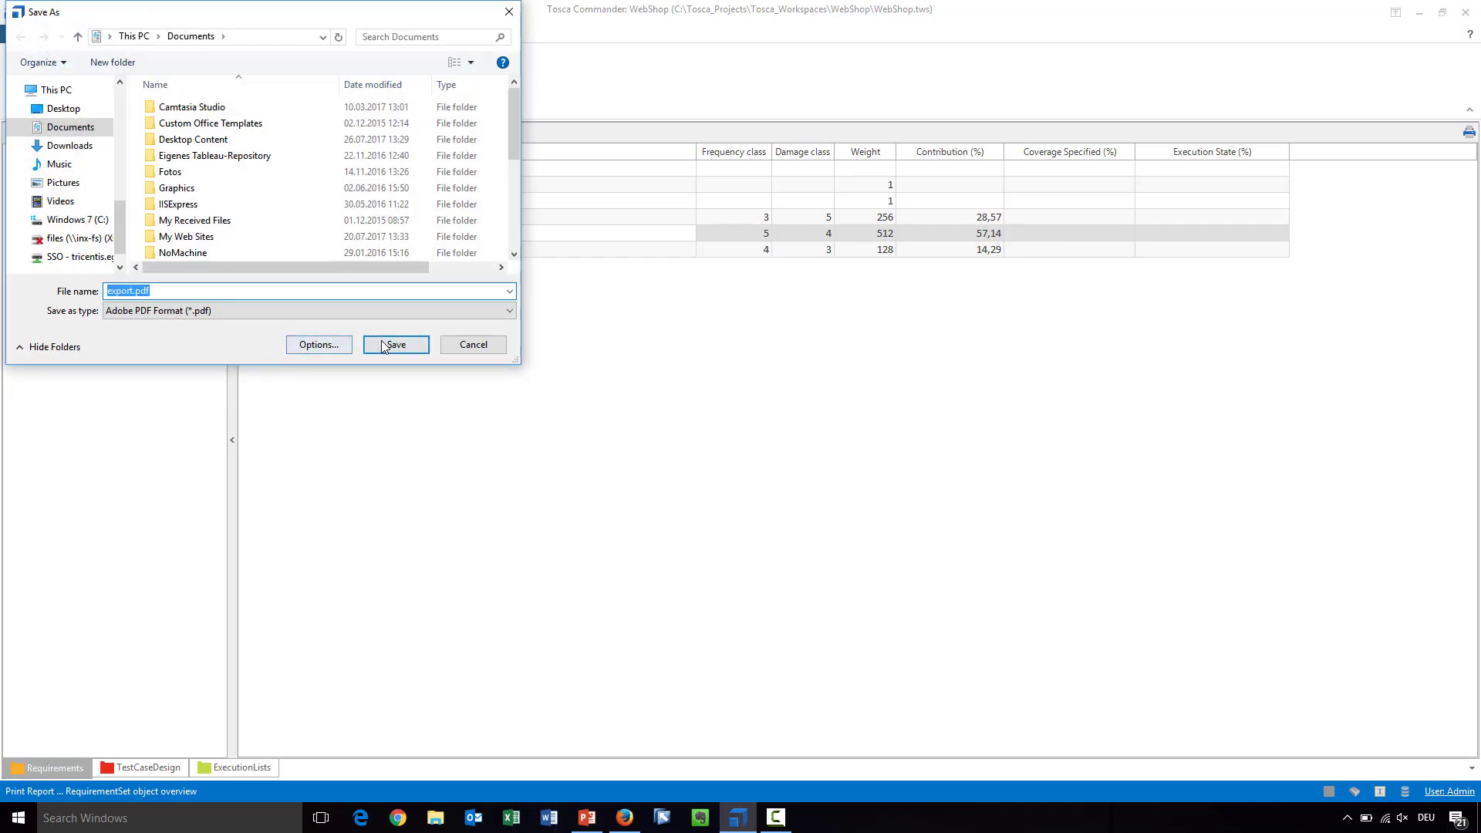
click(382, 344)
click(770, 412)
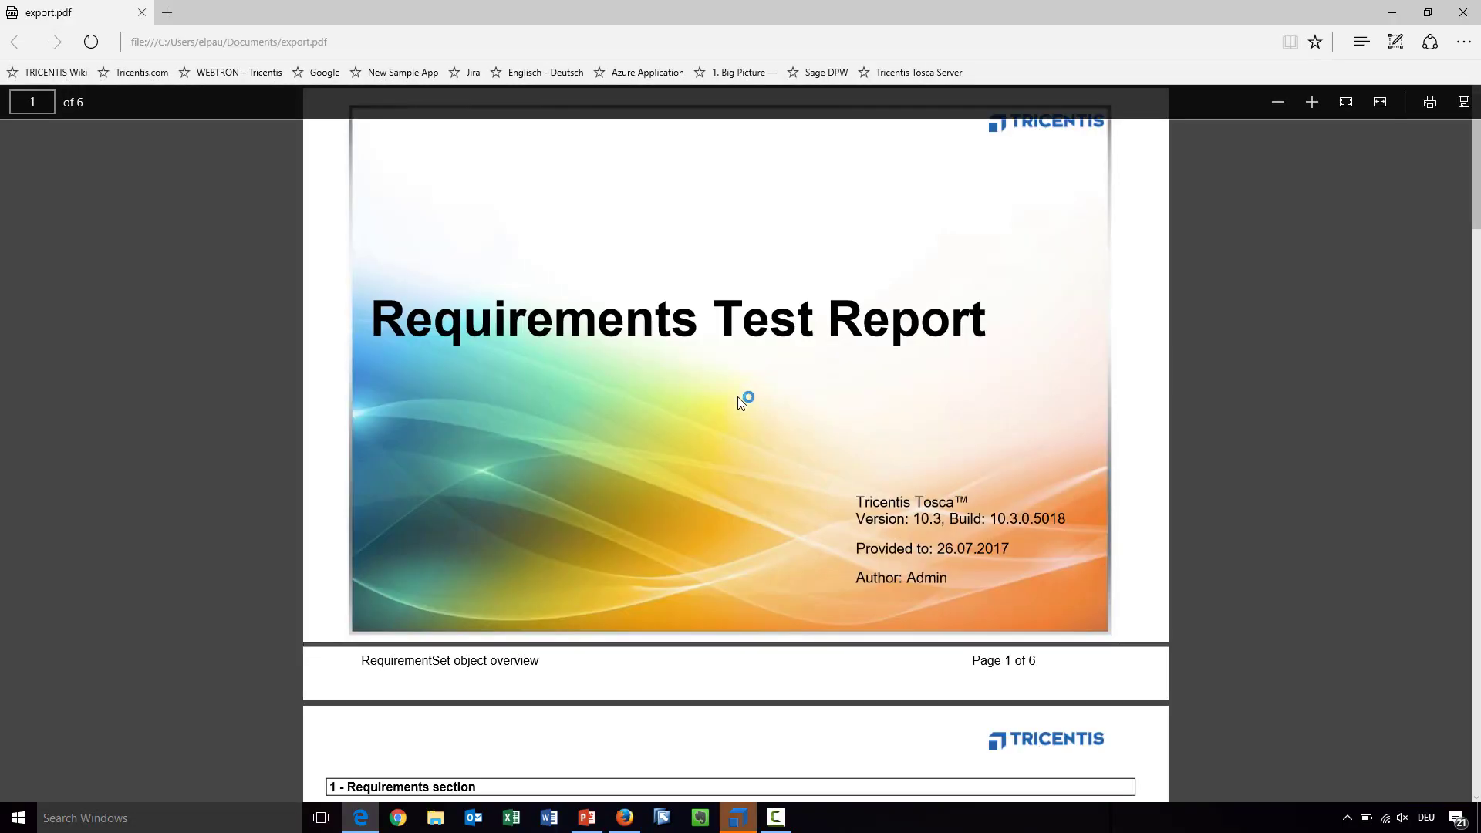
Step: Review the Requirements Test Report's contribution and test case overview charts, and return to the Tosca Analytics presentation in PowerPoint
scroll(740, 402, down, 8)
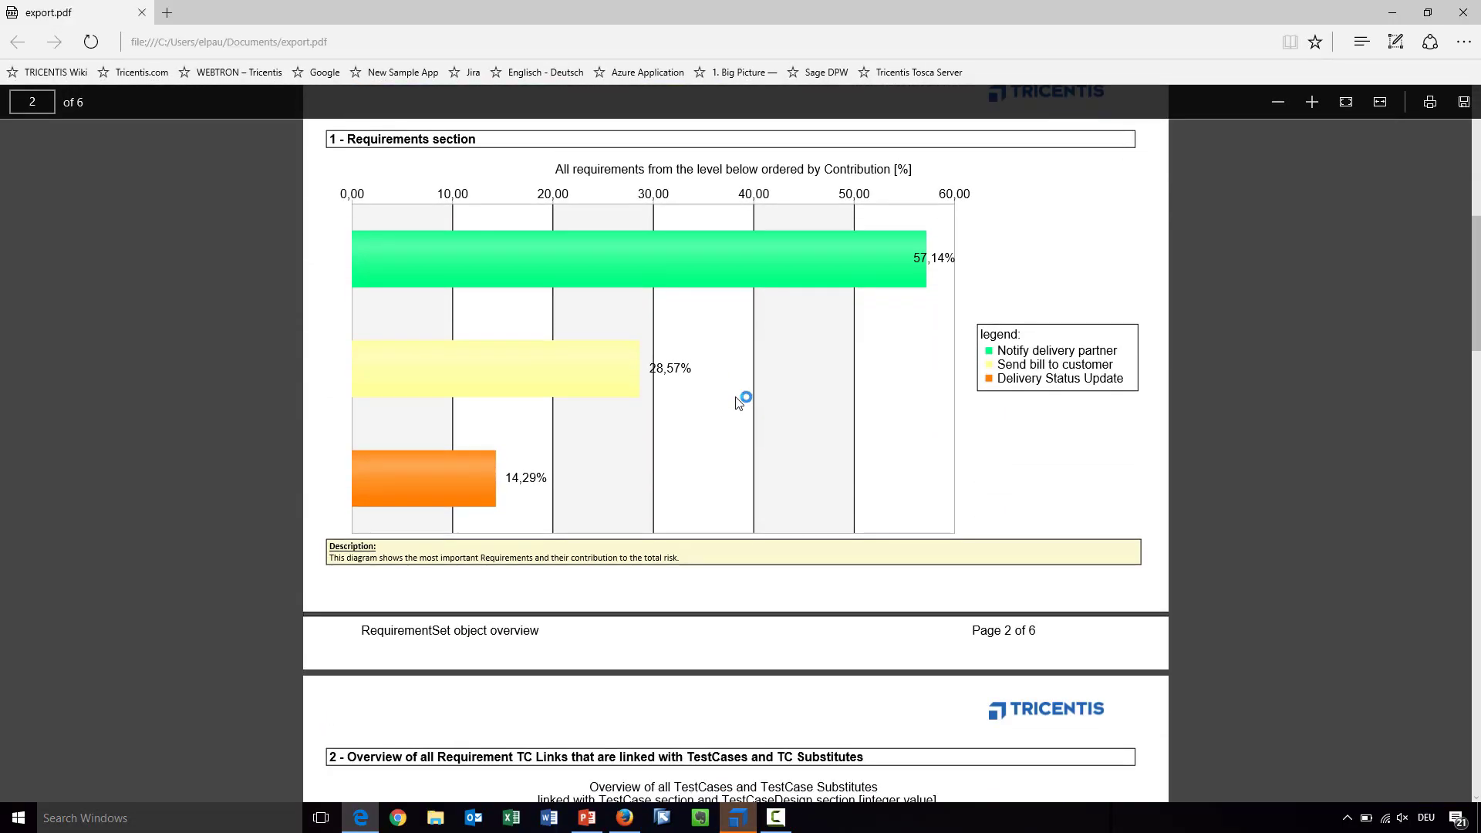
scroll(740, 402, down, 2)
scroll(704, 361, down, 1)
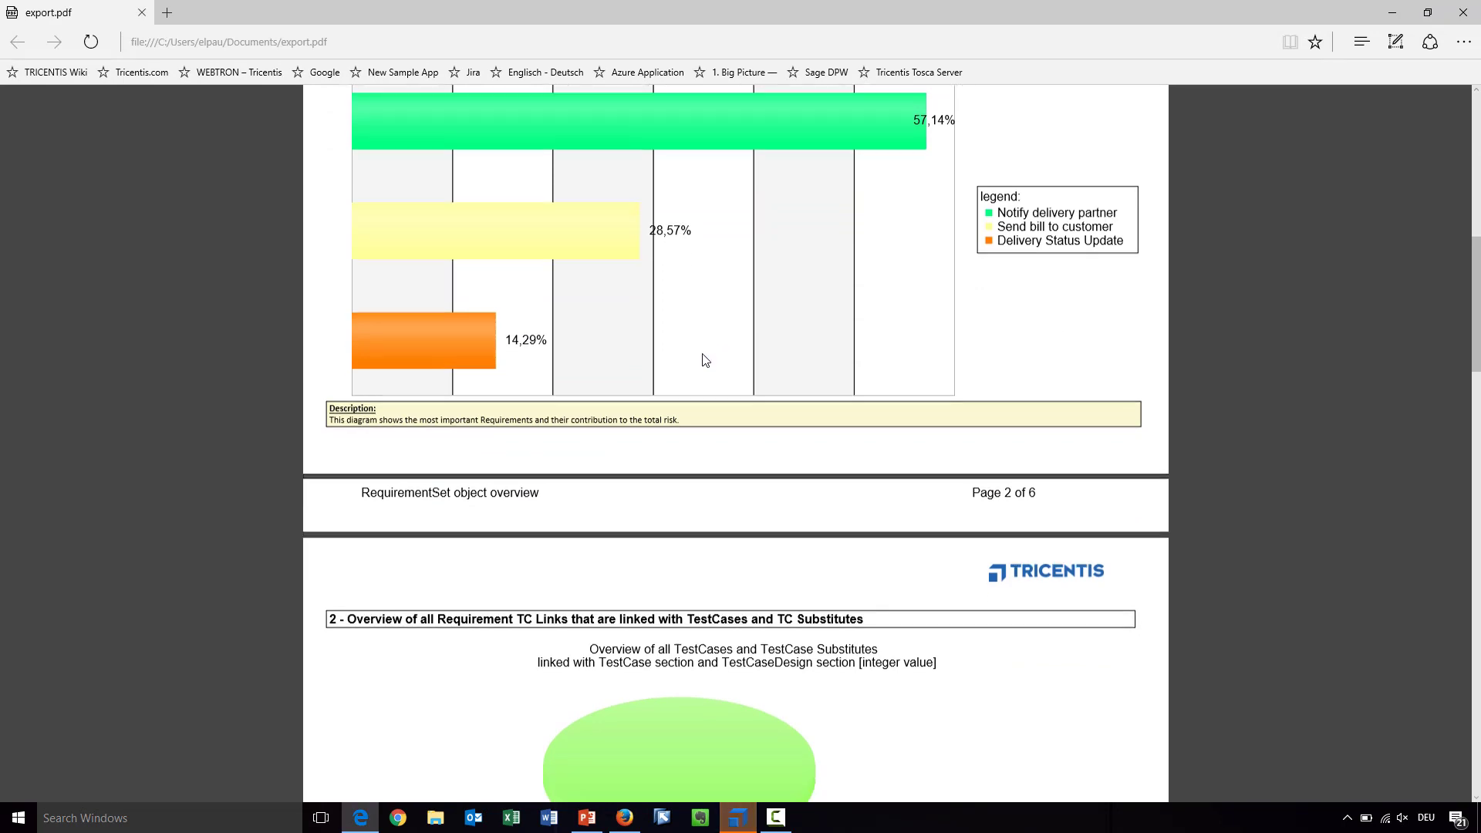
scroll(704, 361, down, 15)
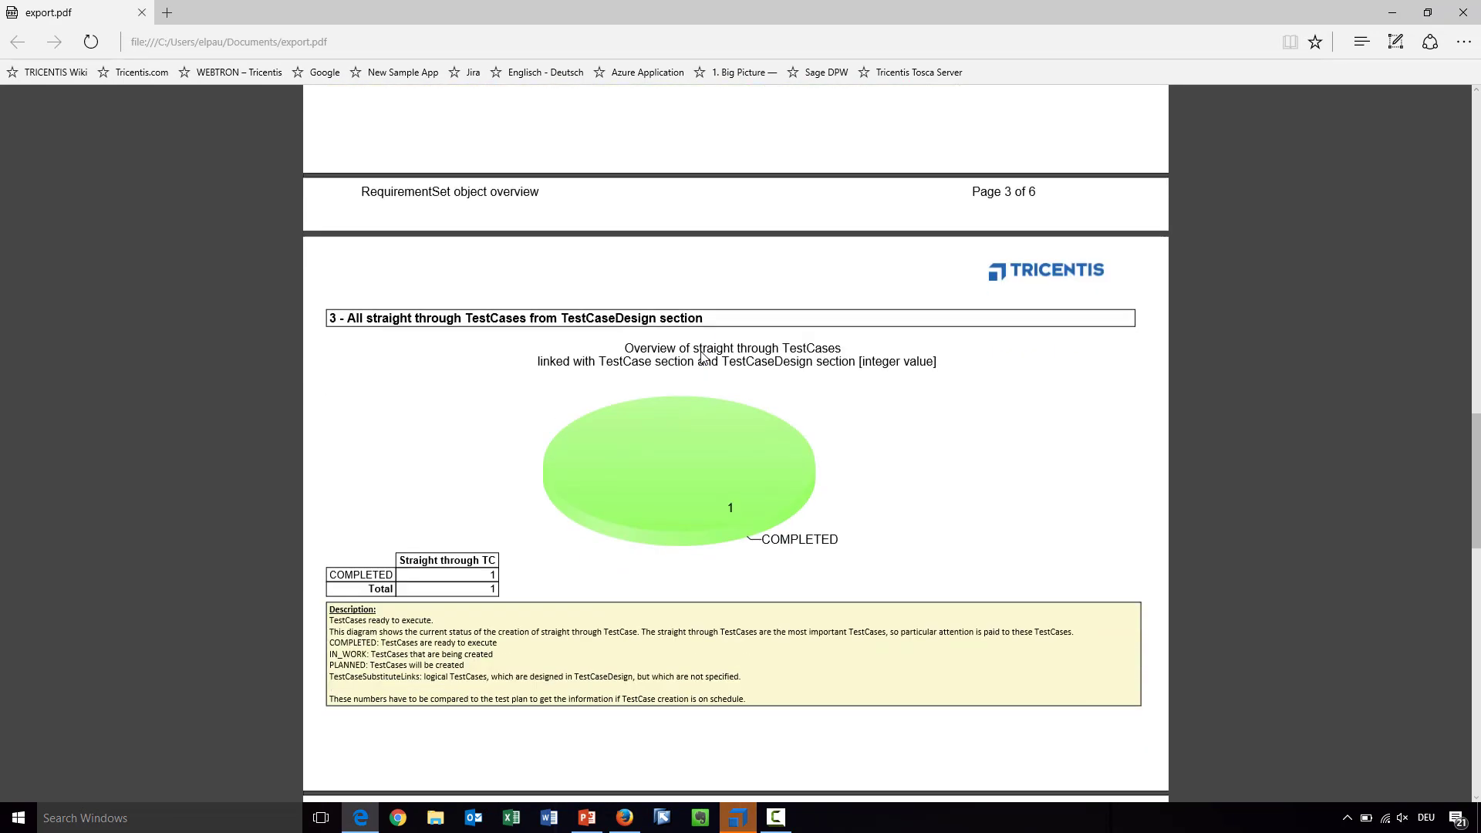
scroll(703, 355, up, 14)
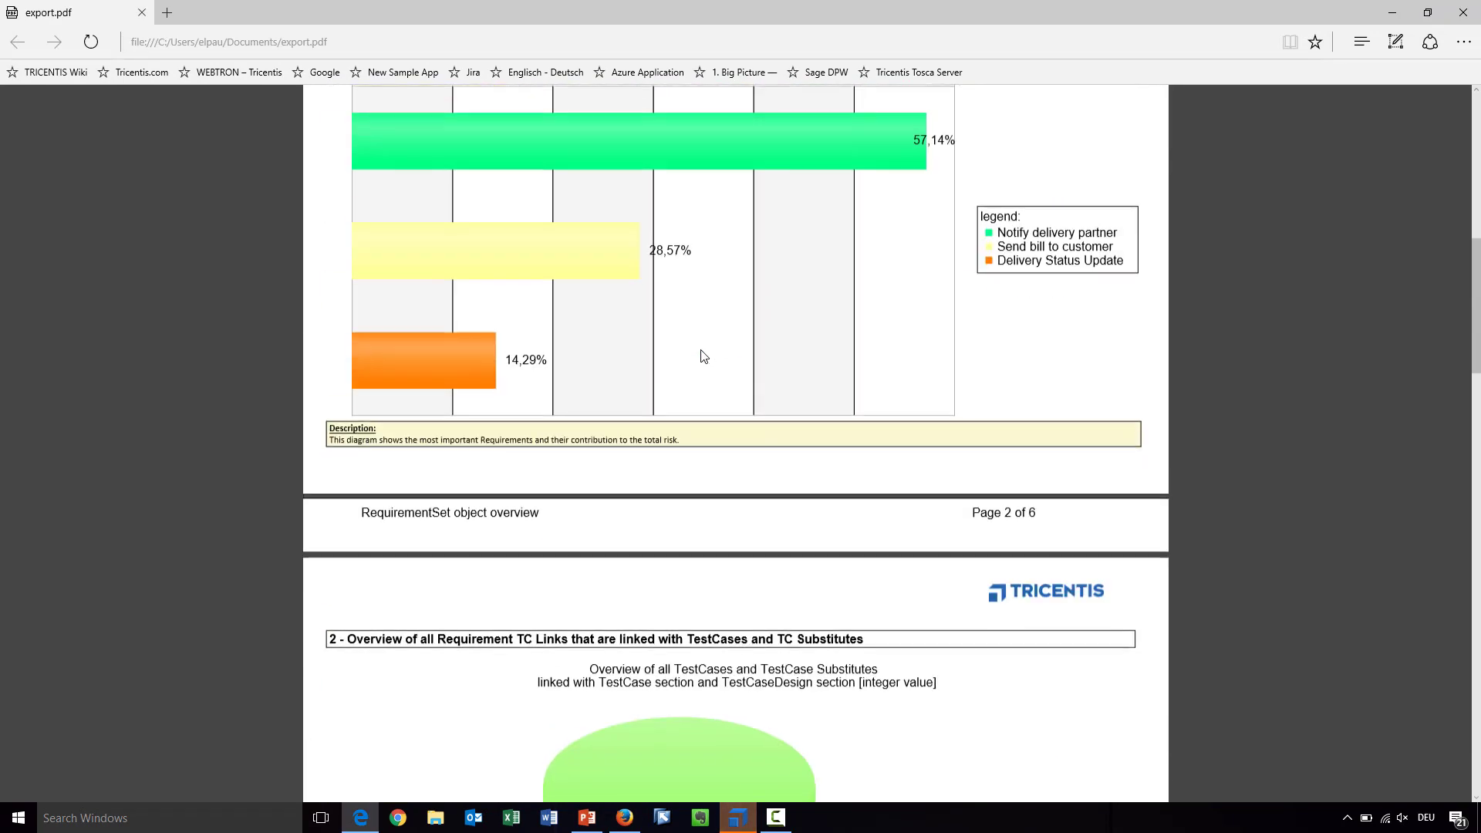
scroll(702, 355, up, 10)
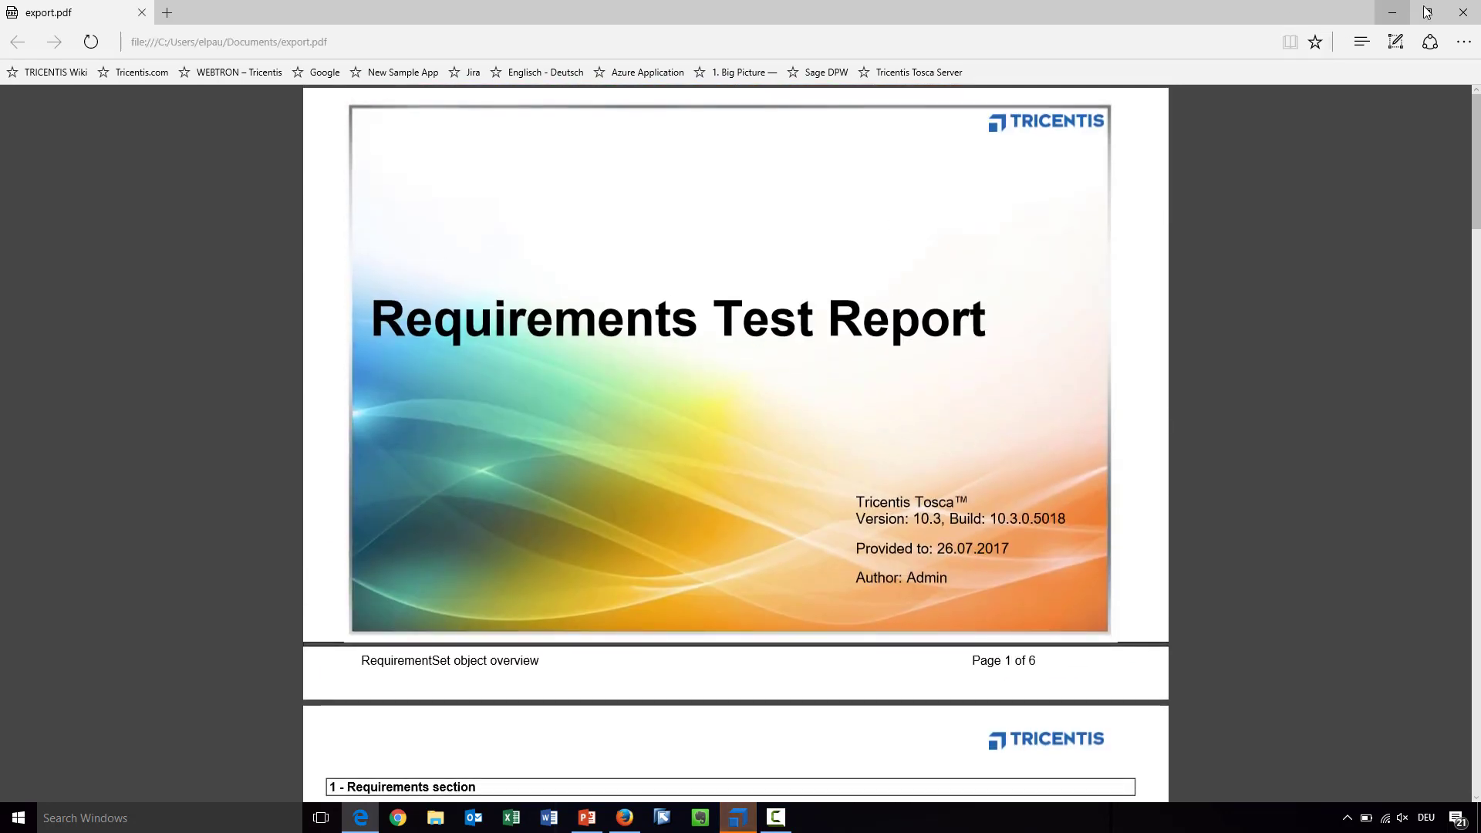
click(1463, 13)
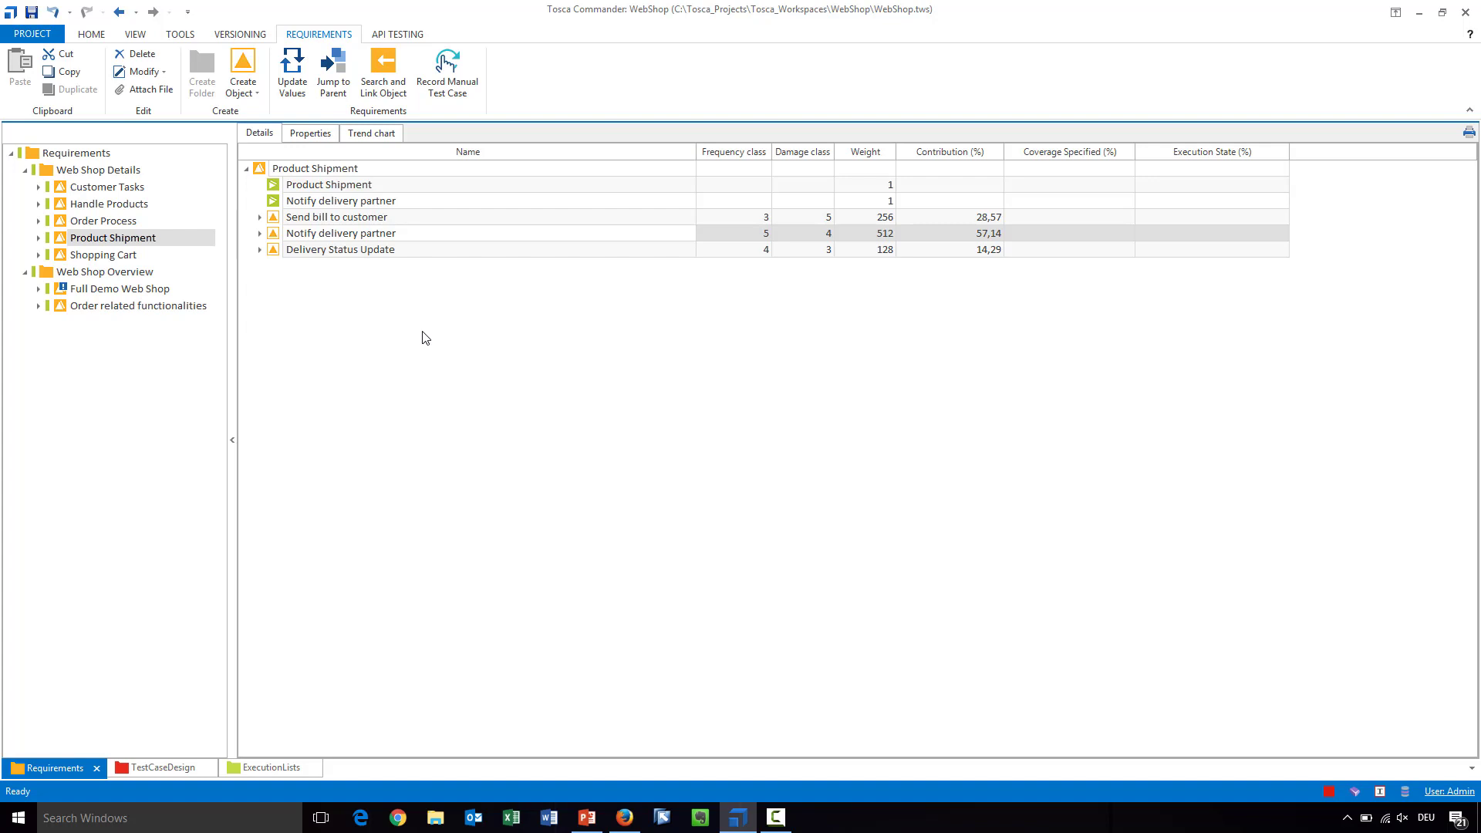
click(586, 817)
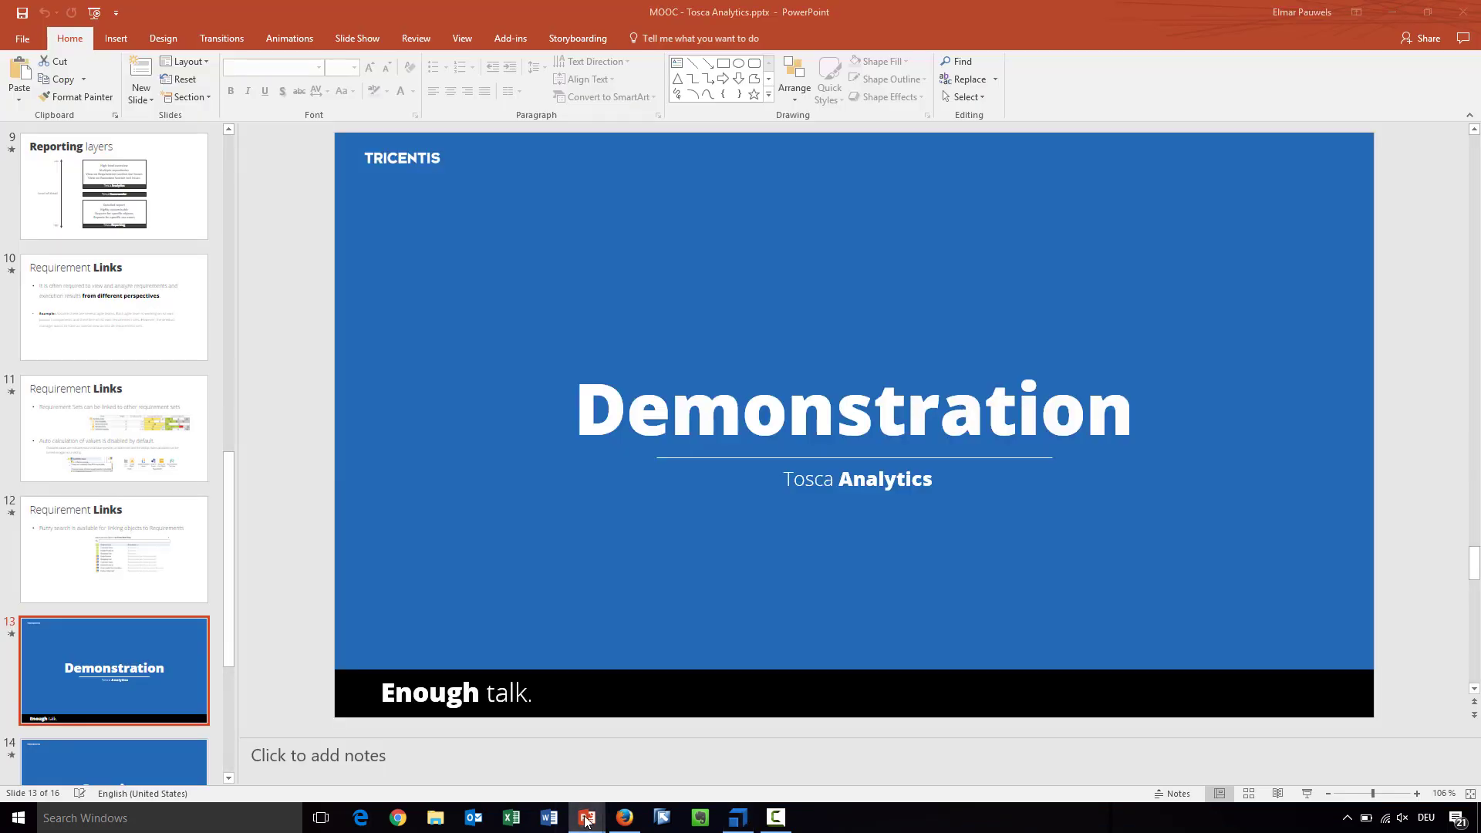